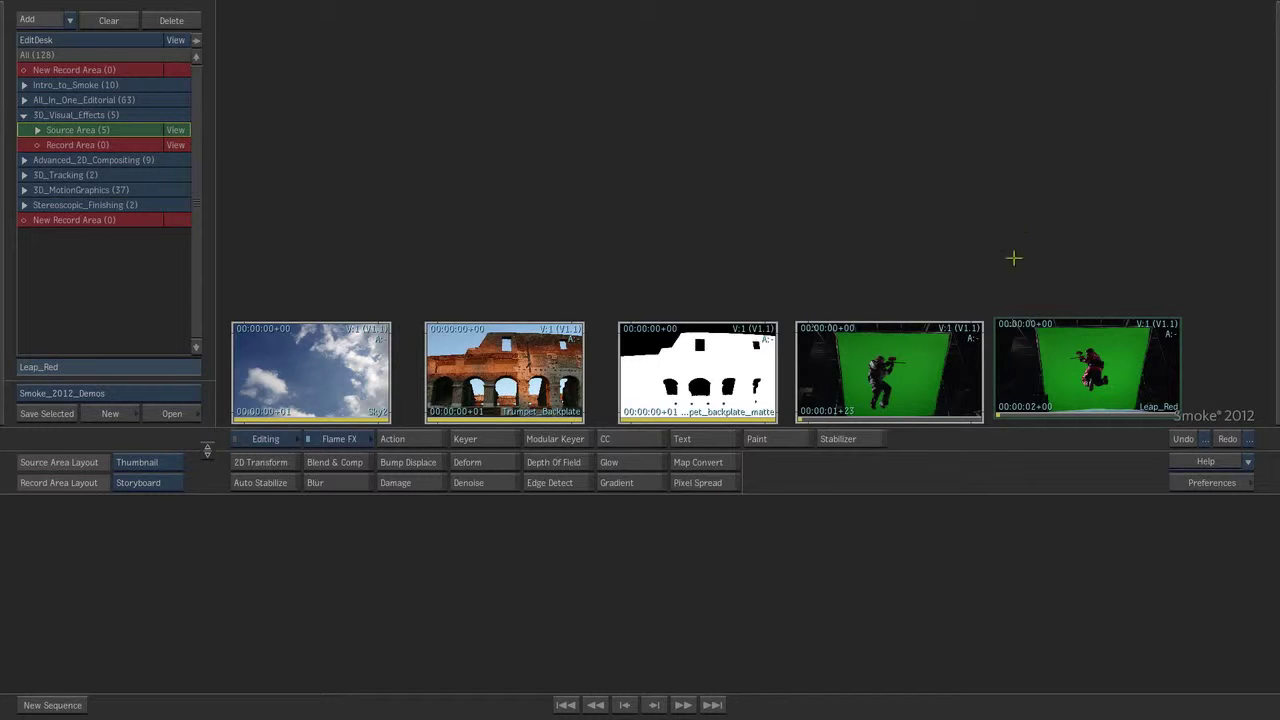
Open the Action compositing module from the desktop
{"action": "left_click_drag", "start_coordinate": [856, 402], "coordinate": [714, 406]}
{"action": "left_click_drag", "start_coordinate": [1024, 405], "coordinate": [512, 429]}
{"action": "left_click", "coordinate": [392, 438]}
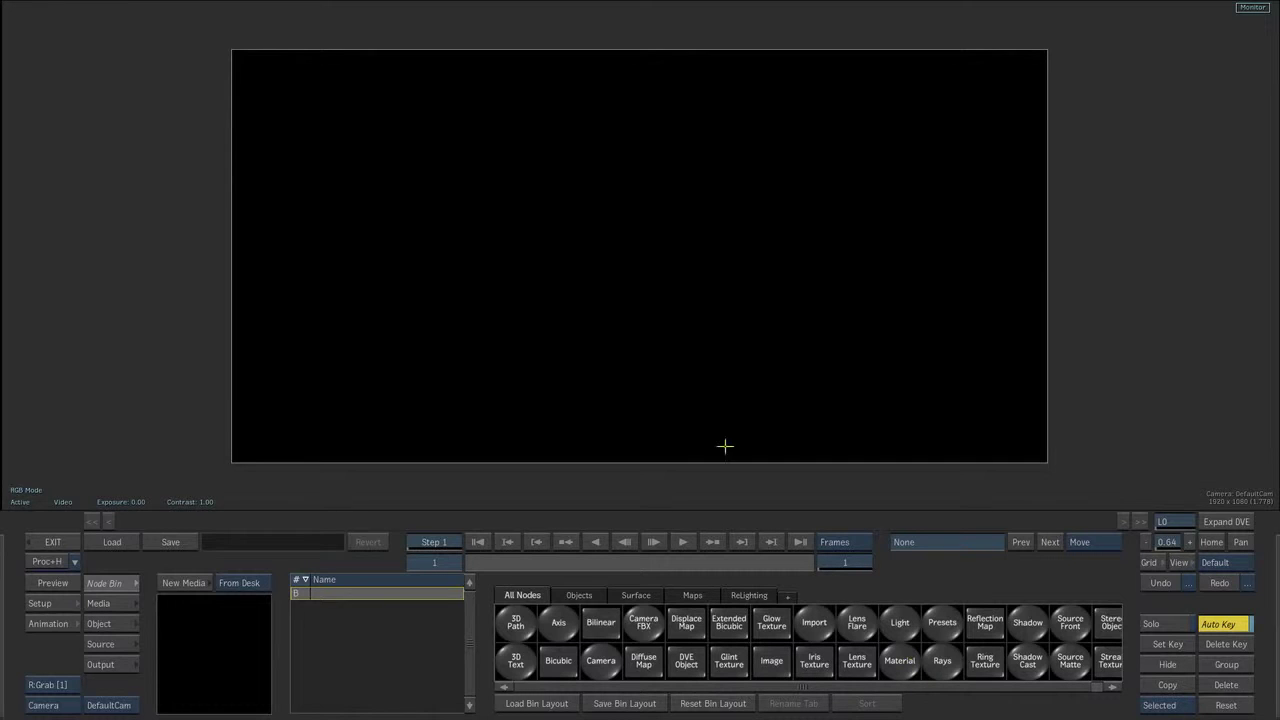
Add the Sky2 clip from the desktop as new media and turn its matte off
{"action": "left_click", "coordinate": [98, 603]}
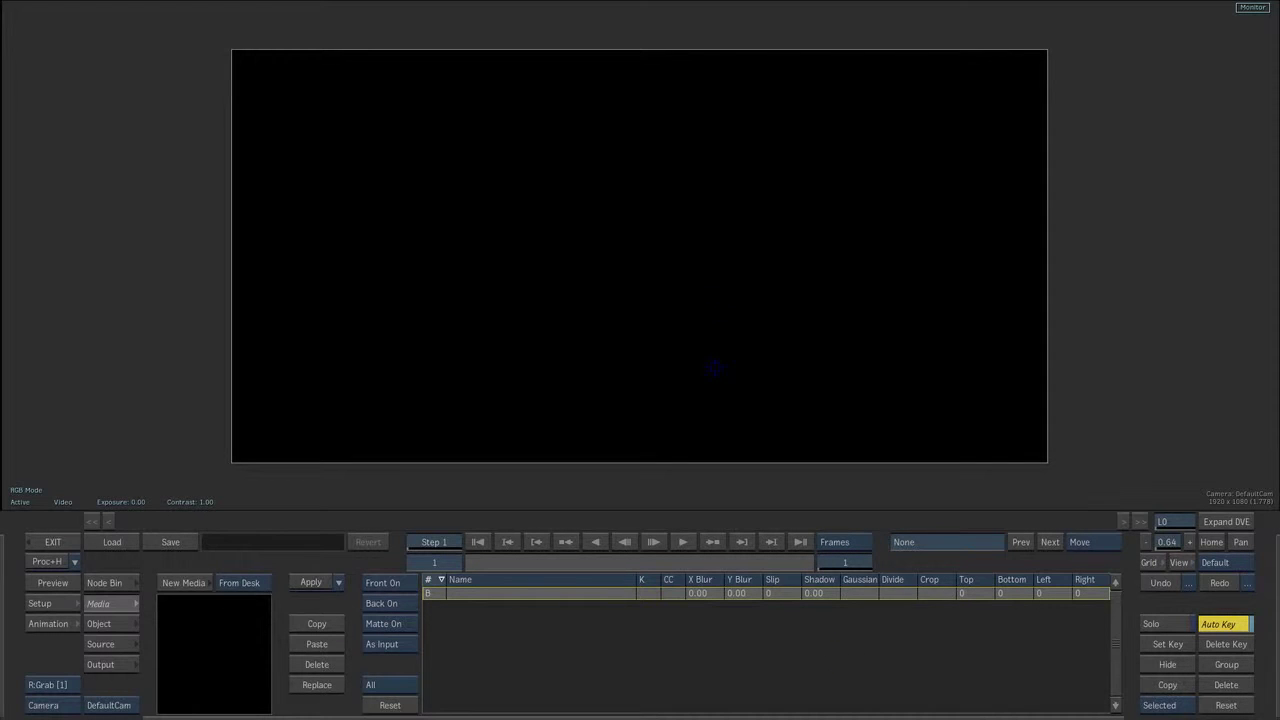
{"action": "left_click", "coordinate": [172, 583]}
{"action": "left_click", "coordinate": [262, 336]}
{"action": "left_click_drag", "start_coordinate": [845, 329], "coordinate": [704, 412]}
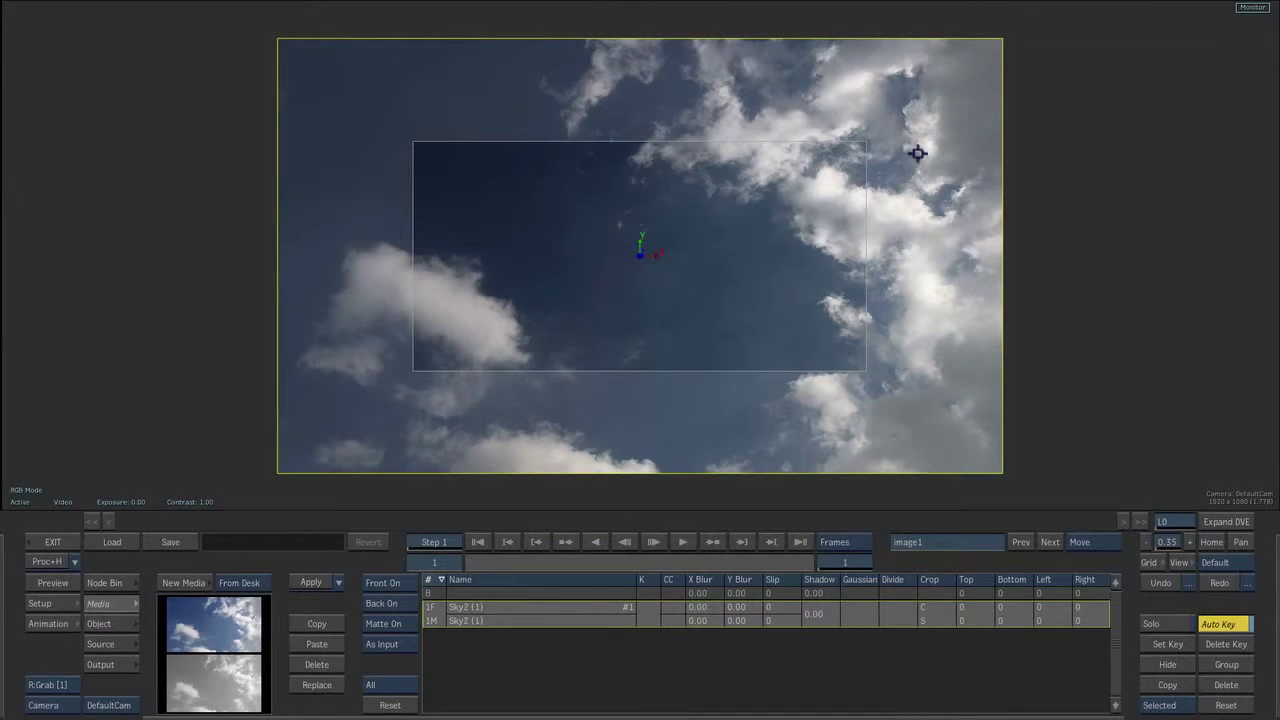
{"action": "left_click", "coordinate": [383, 623]}
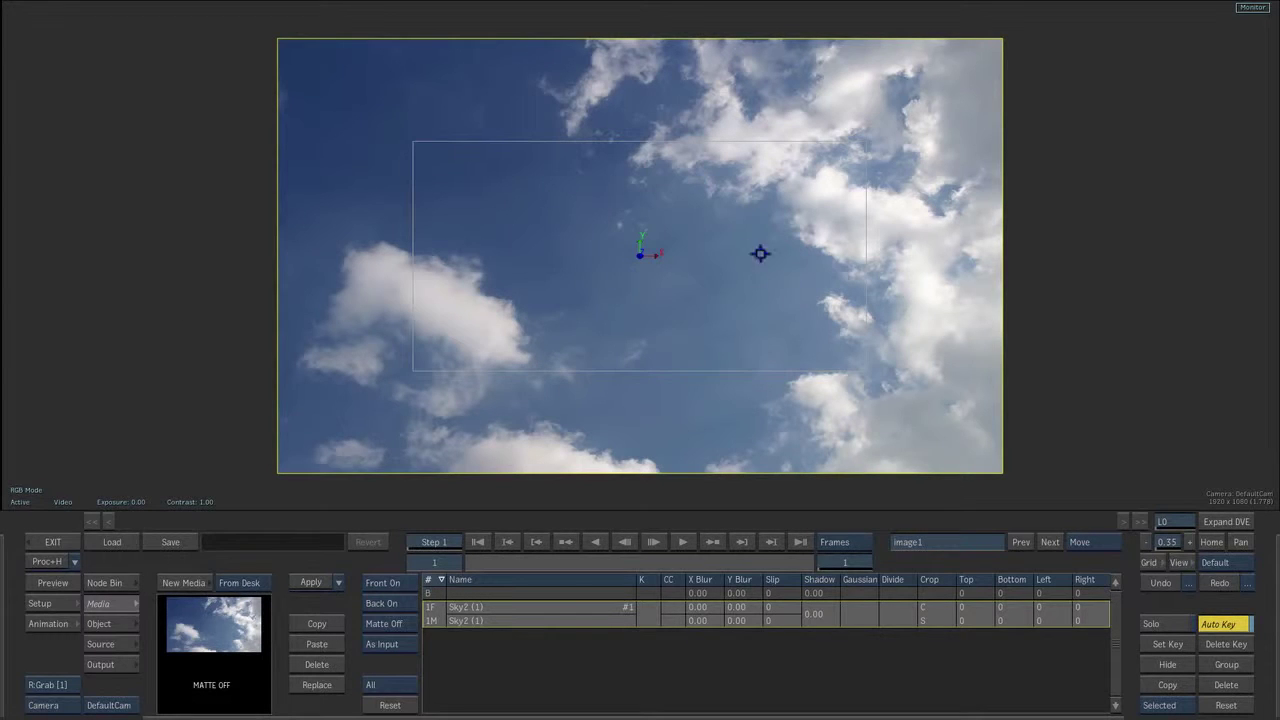
Switch to a two-view layout with the schematic beside the result view, and frame the sky in it
{"action": "key", "text": "alt+2"}
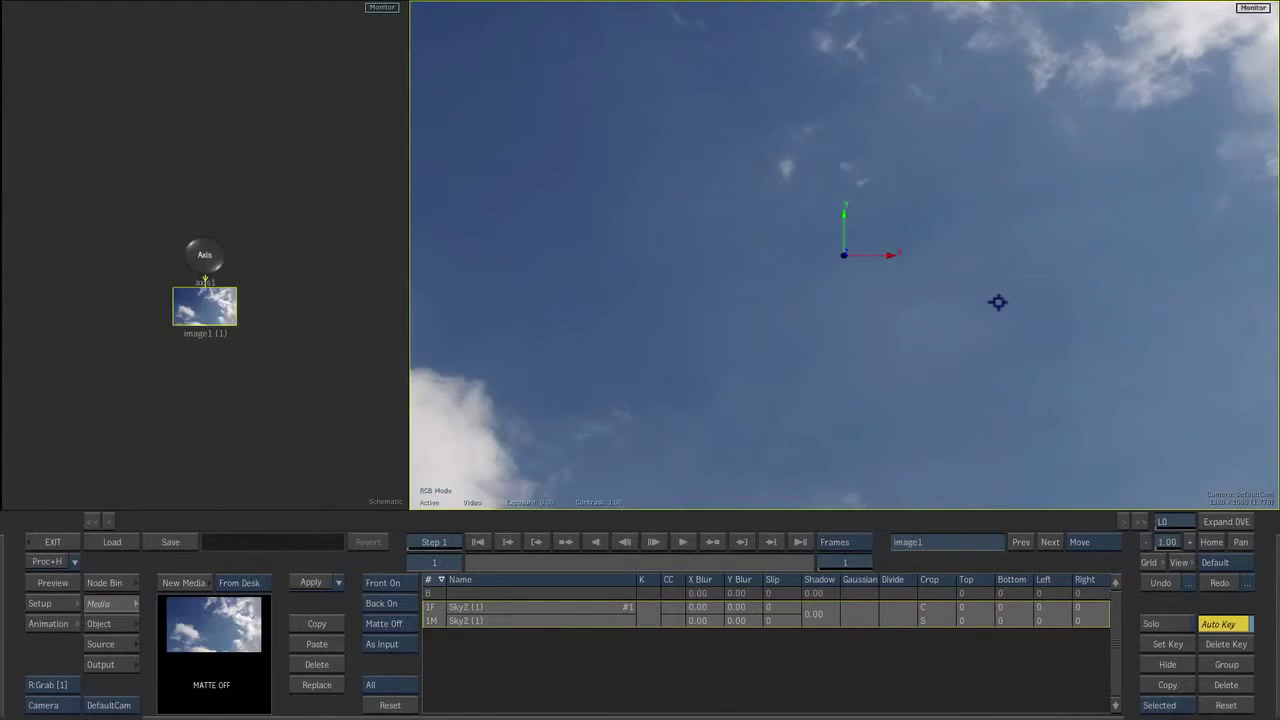
{"action": "left_click_drag", "start_coordinate": [953, 302], "coordinate": [802, 358]}
{"action": "left_click_drag", "start_coordinate": [276, 376], "coordinate": [285, 396]}
Try rotating the sky's axis to -34° in Y and undo the rotation
{"action": "left_click", "coordinate": [208, 270]}
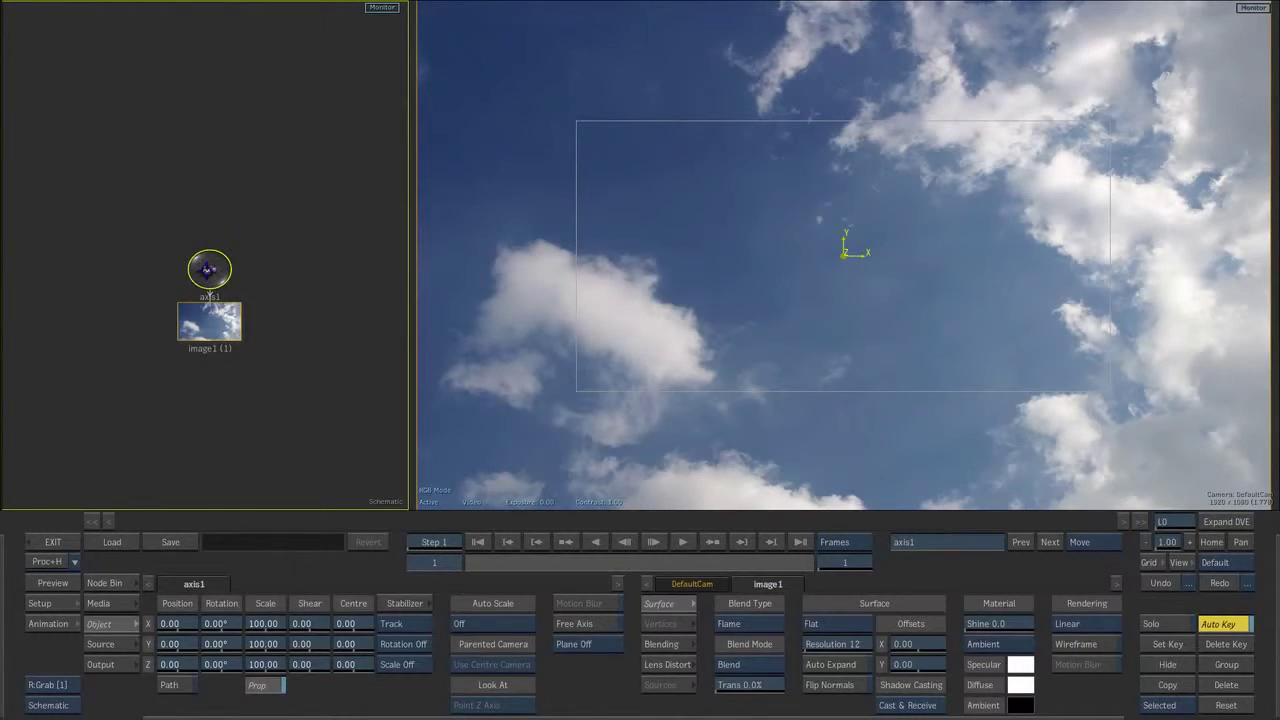
{"action": "mouse_move", "coordinate": [220, 645]}
{"action": "left_mouse_down"}
{"action": "mouse_move", "coordinate": [285, 645]}
{"action": "mouse_move", "coordinate": [212, 647]}
{"action": "left_mouse_up"}
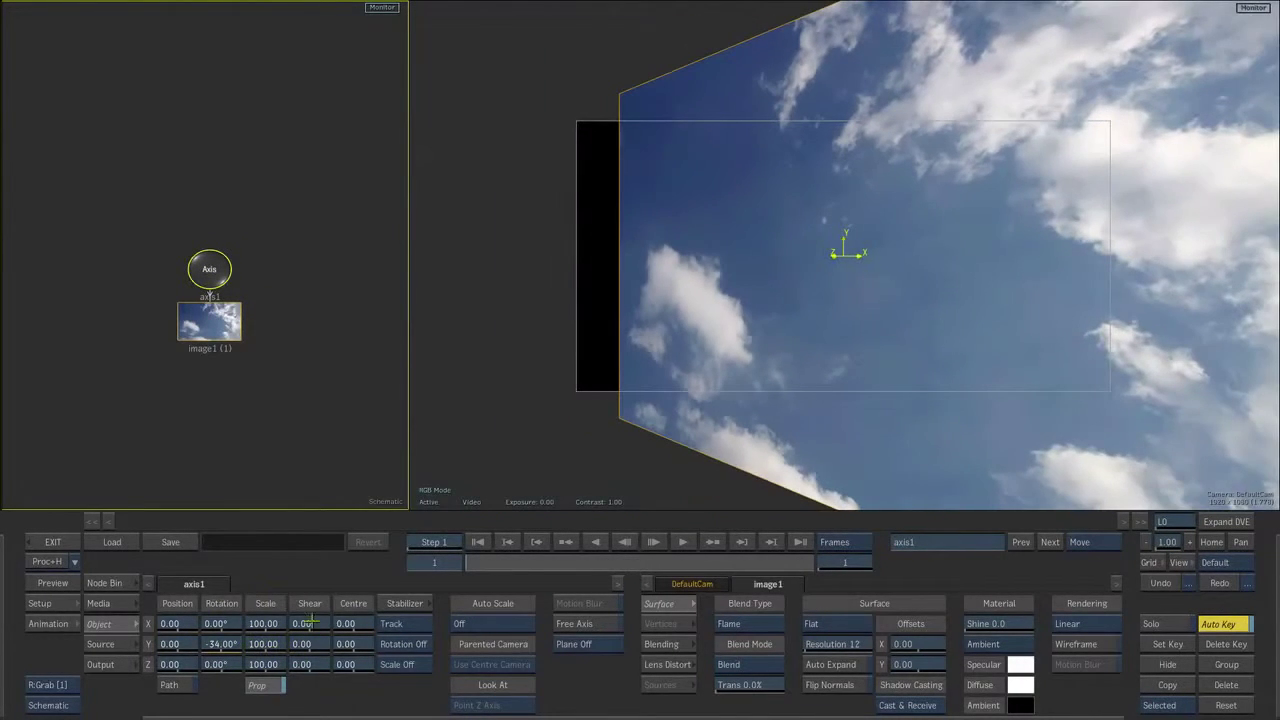
{"action": "key", "text": "ctrl+z"}
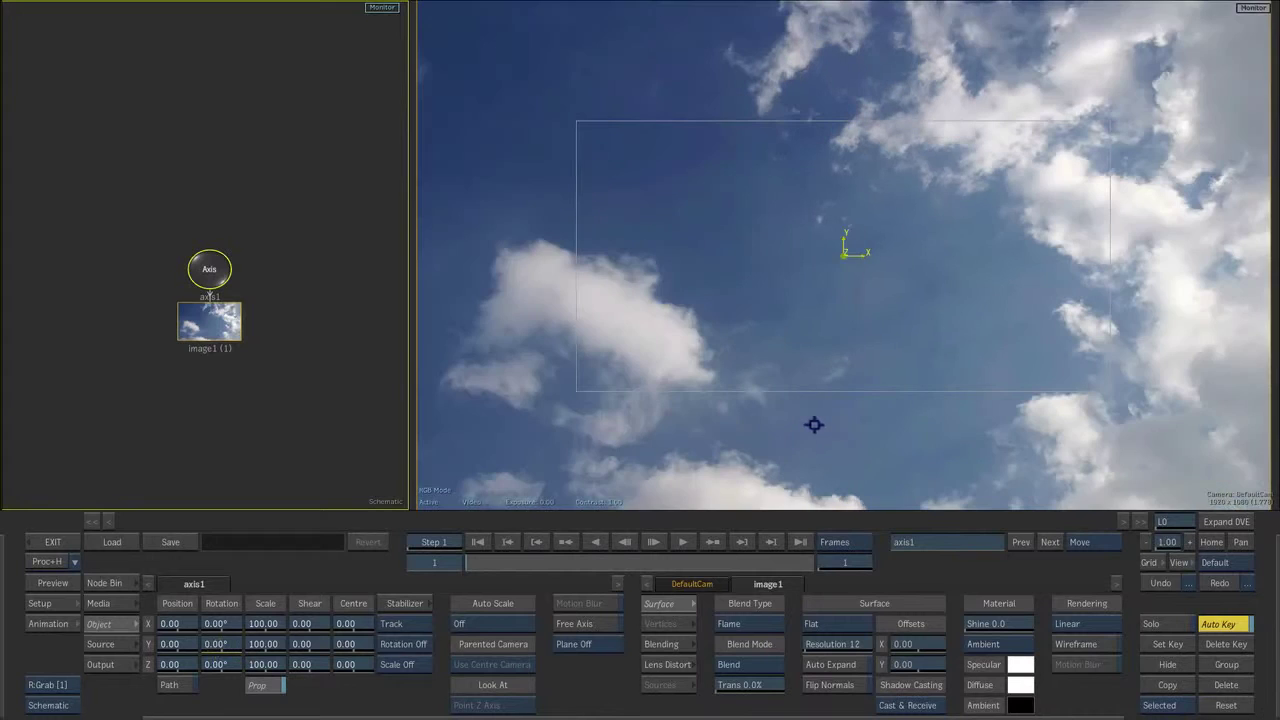
Bring the default camera node into view in the schematic and compare its settings with those of the sky's axis
{"action": "left_click_drag", "start_coordinate": [949, 322], "coordinate": [925, 355]}
{"action": "left_click_drag", "start_coordinate": [97, 367], "coordinate": [265, 444]}
{"action": "left_click_drag", "start_coordinate": [26, 201], "coordinate": [276, 358]}
{"action": "left_click_drag", "start_coordinate": [326, 288], "coordinate": [154, 204]}
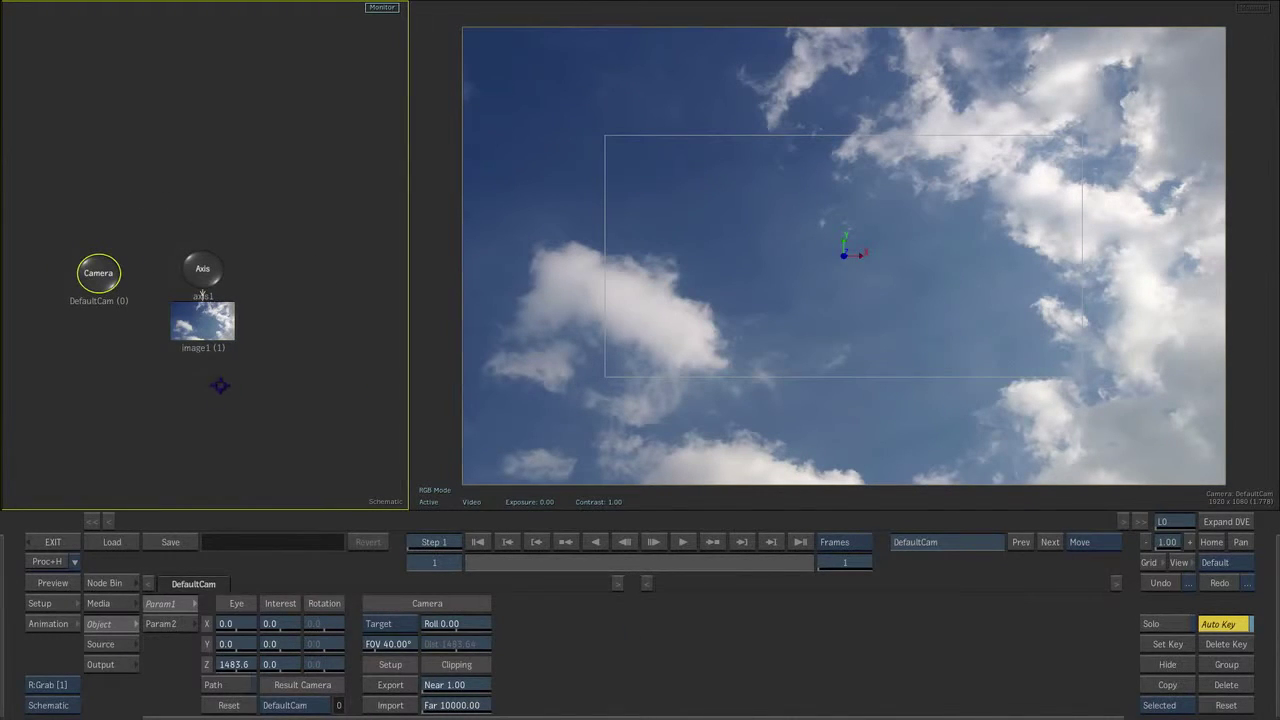
{"action": "left_click", "coordinate": [203, 270]}
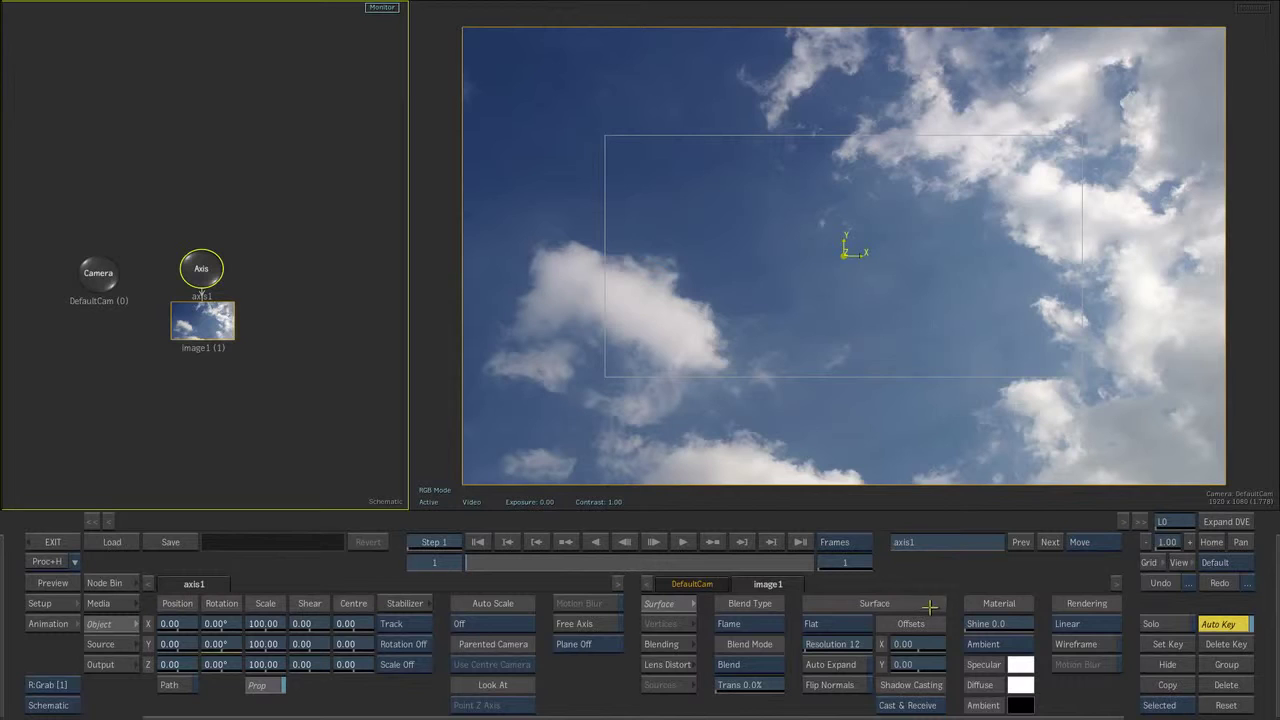
{"action": "left_click", "coordinate": [98, 274]}
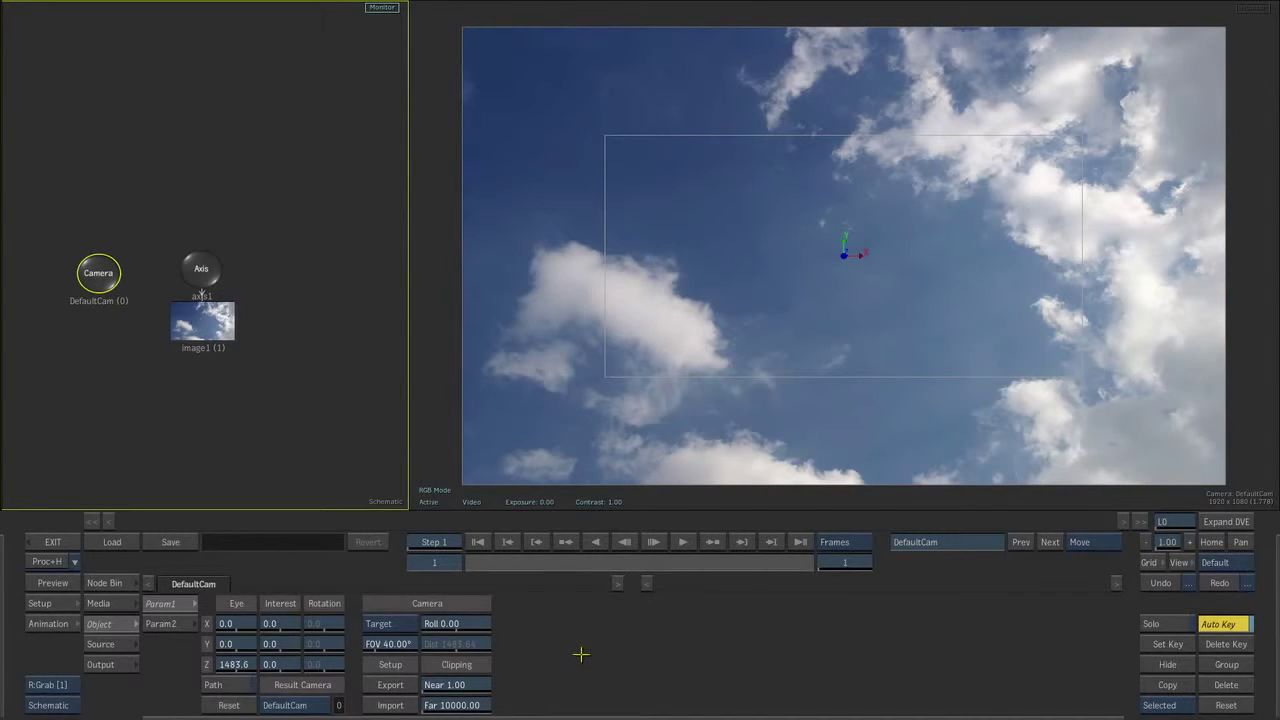
{"action": "left_click", "coordinate": [202, 272]}
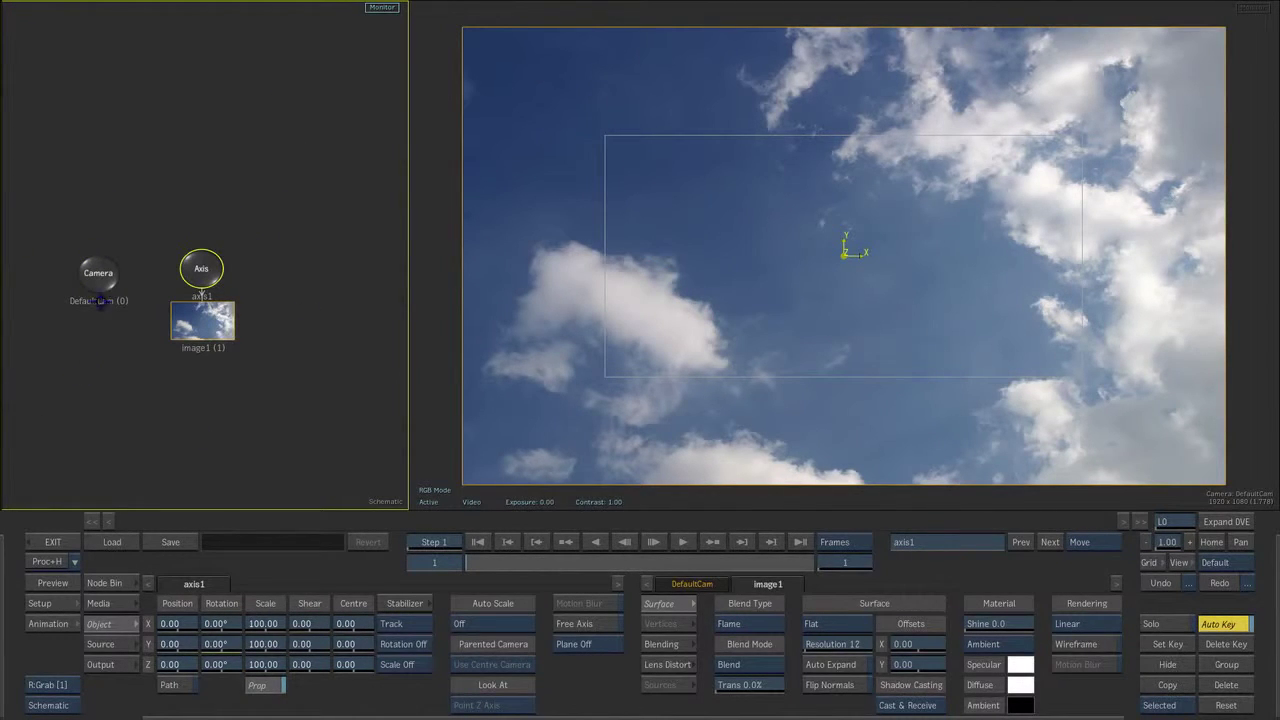
Show the scene from the Top view with the whole camera frustum in frame
{"action": "key", "text": "Escape"}
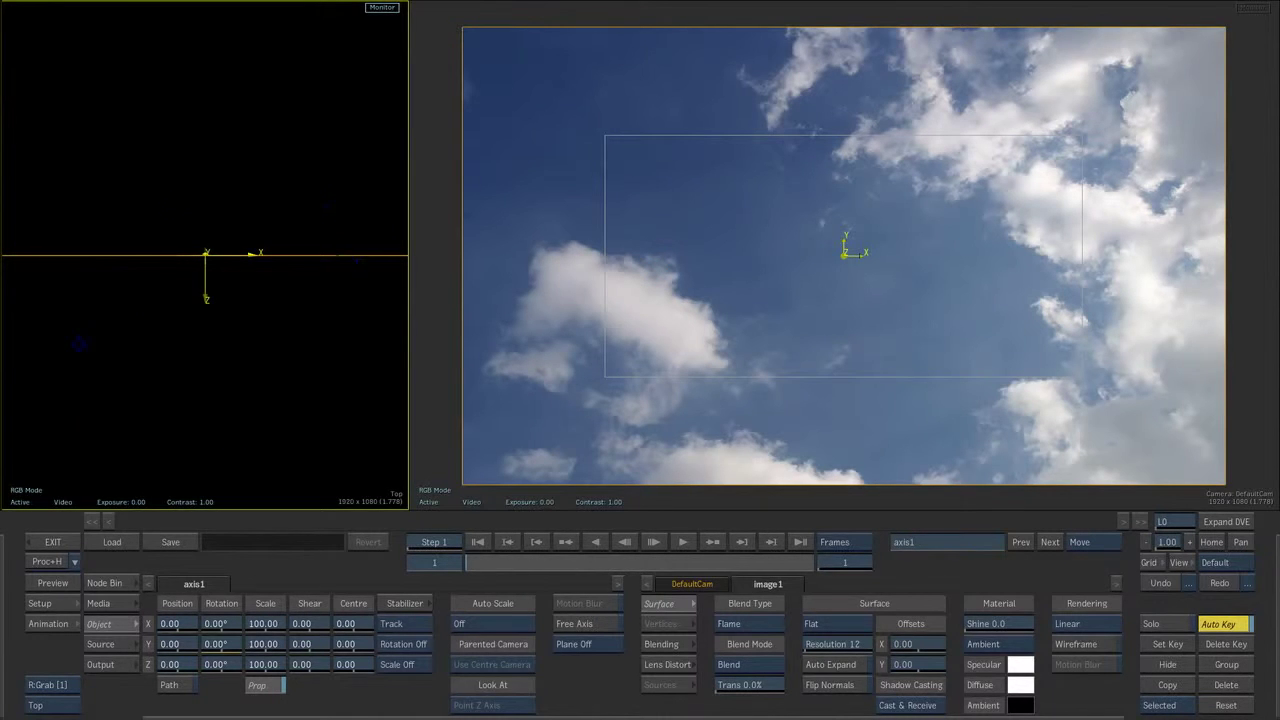
{"action": "left_click_drag", "start_coordinate": [304, 356], "coordinate": [18, 549]}
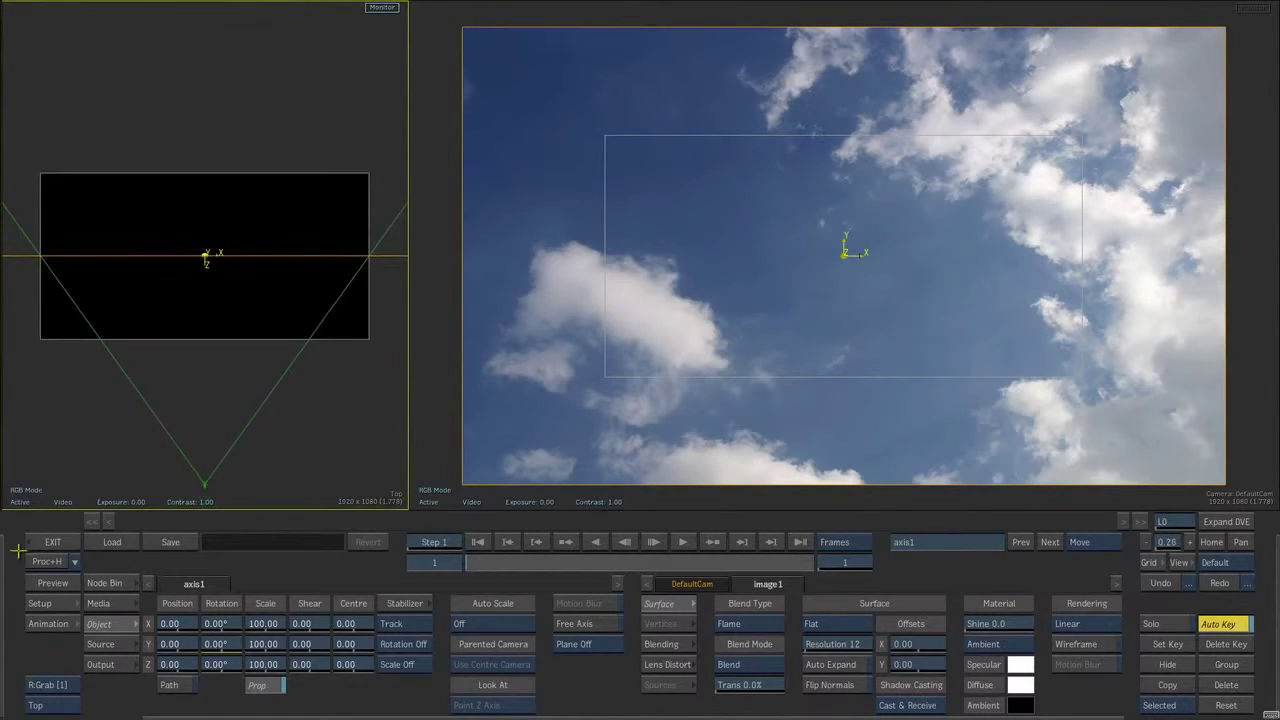
Try moving the default camera back to about Z 1561.6 in the Top view and undo the move
{"action": "left_click", "coordinate": [205, 486]}
{"action": "mouse_move", "coordinate": [186, 482]}
{"action": "left_mouse_down"}
{"action": "mouse_move", "coordinate": [206, 486]}
{"action": "mouse_move", "coordinate": [194, 414]}
{"action": "mouse_move", "coordinate": [170, 541]}
{"action": "mouse_move", "coordinate": [266, 517]}
{"action": "mouse_move", "coordinate": [240, 545]}
{"action": "mouse_move", "coordinate": [177, 429]}
{"action": "mouse_move", "coordinate": [212, 537]}
{"action": "mouse_move", "coordinate": [198, 499]}
{"action": "left_mouse_up"}
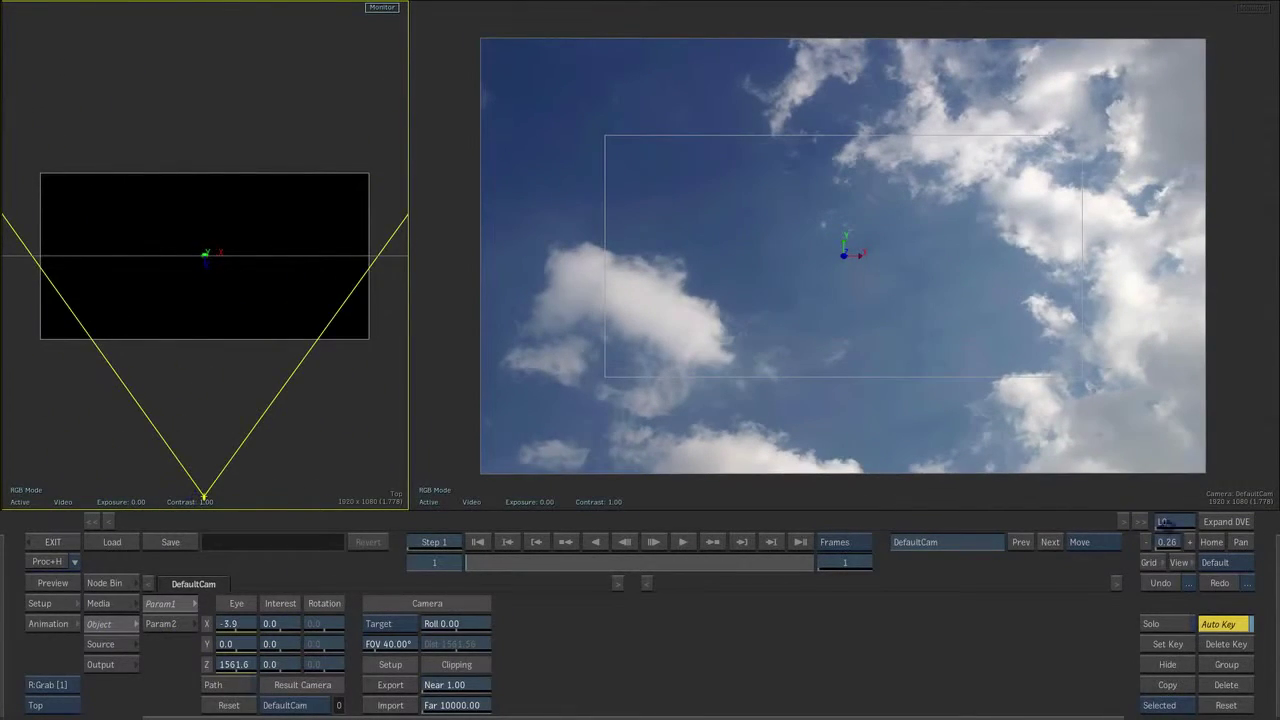
{"action": "left_click", "coordinate": [1166, 585]}
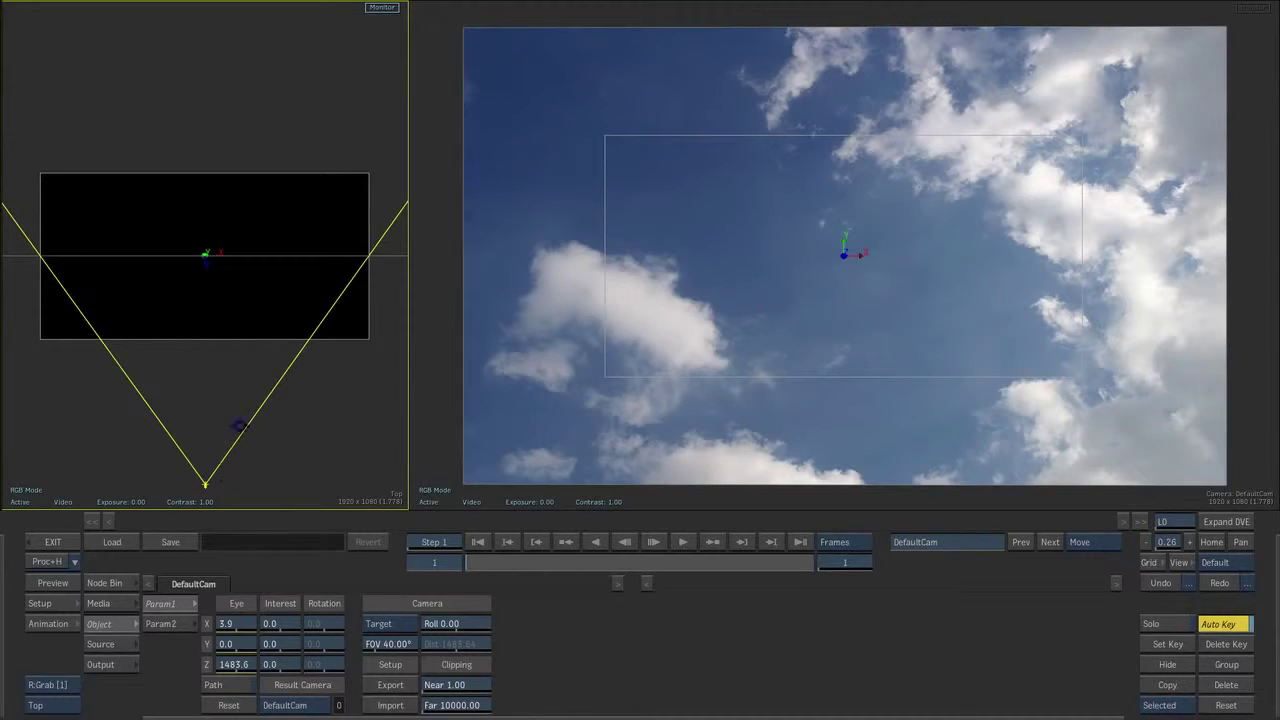
Change the sky image's surface type to Bicubic
{"action": "left_click", "coordinate": [239, 255]}
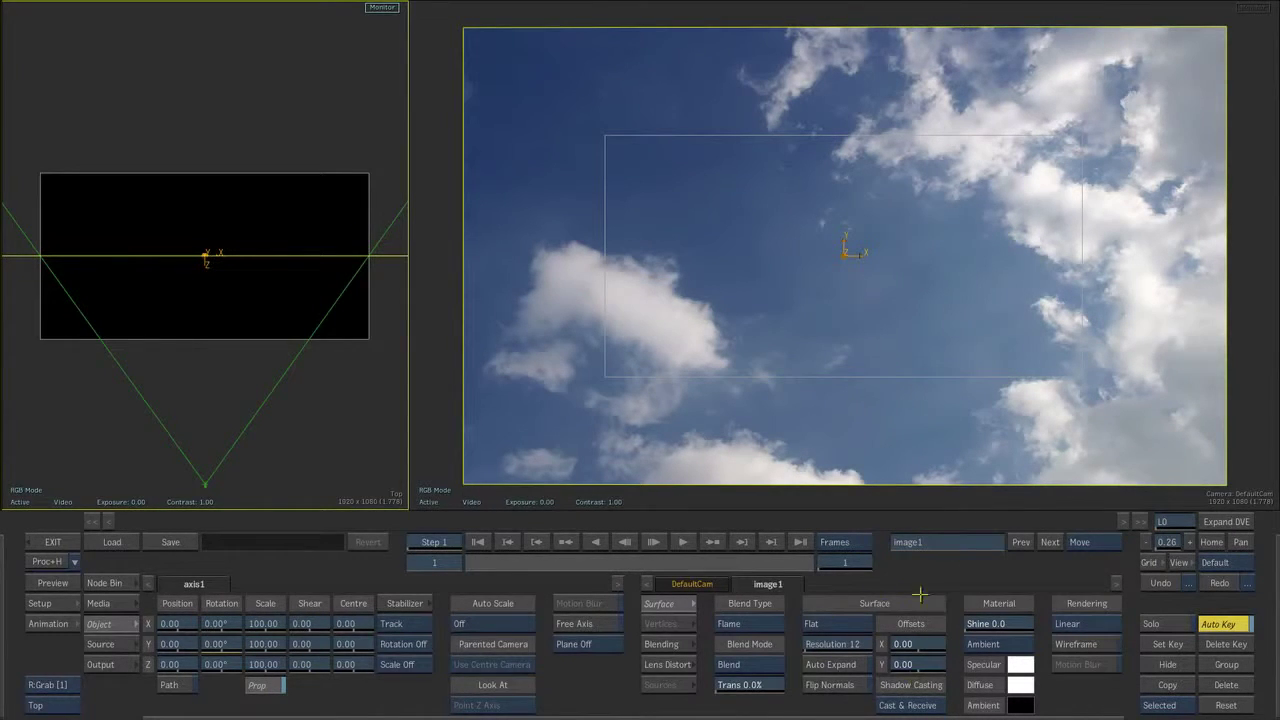
{"action": "left_click", "coordinate": [820, 625]}
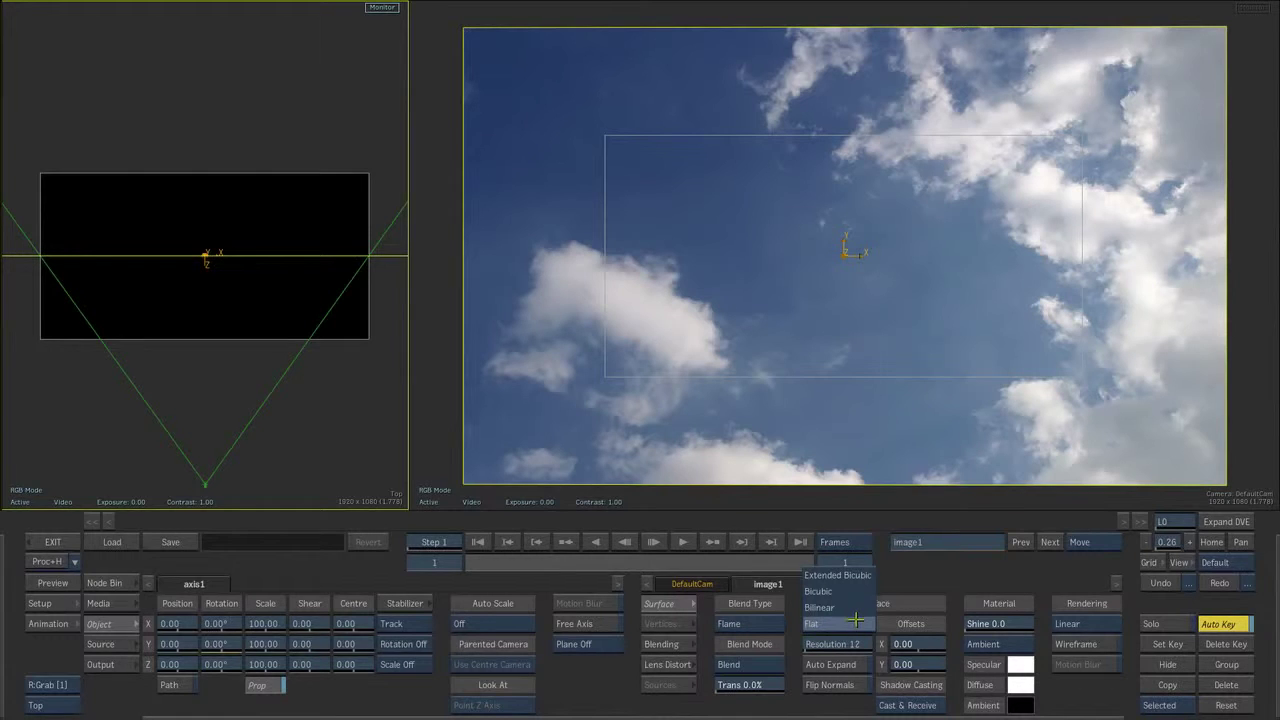
{"action": "left_click", "coordinate": [820, 591]}
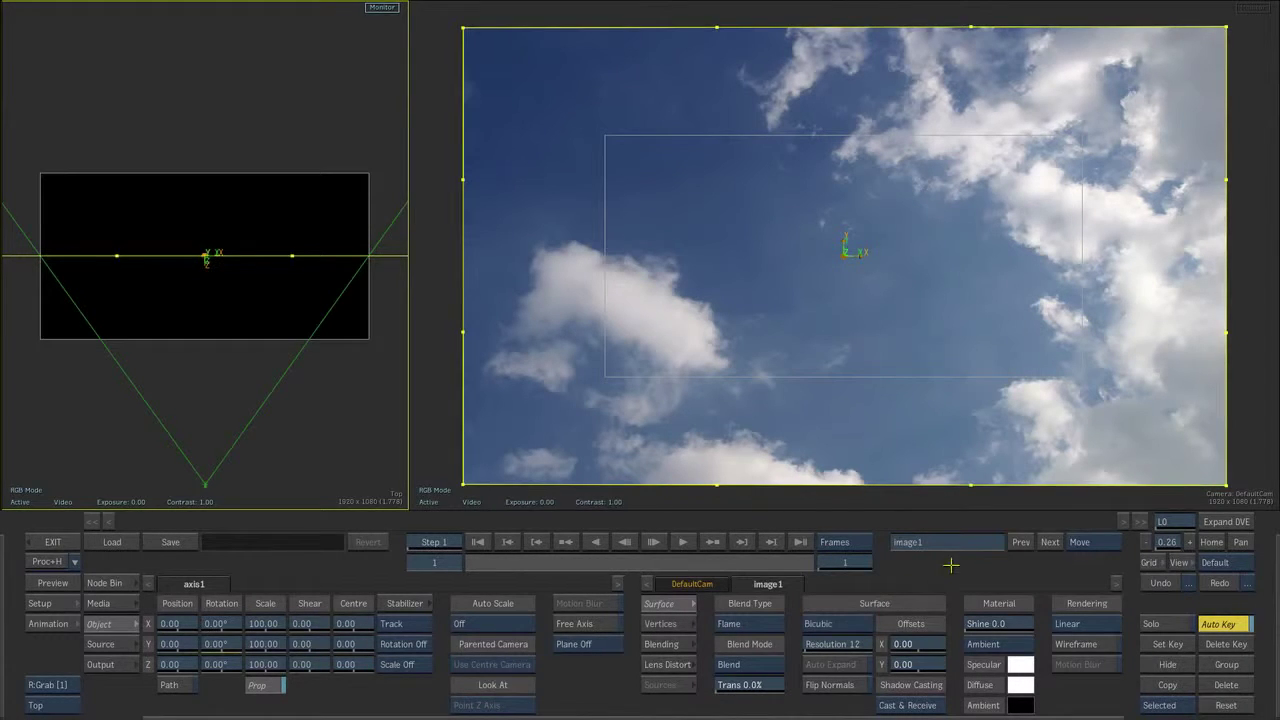
Try warping the sky by moving individual tangent handles of the Bicubic surface, and undo the changes
{"action": "left_click_drag", "start_coordinate": [716, 27], "coordinate": [385, 520]}
{"action": "left_click_drag", "start_coordinate": [508, 490], "coordinate": [637, 153]}
{"action": "left_click_drag", "start_coordinate": [292, 256], "coordinate": [83, 498]}
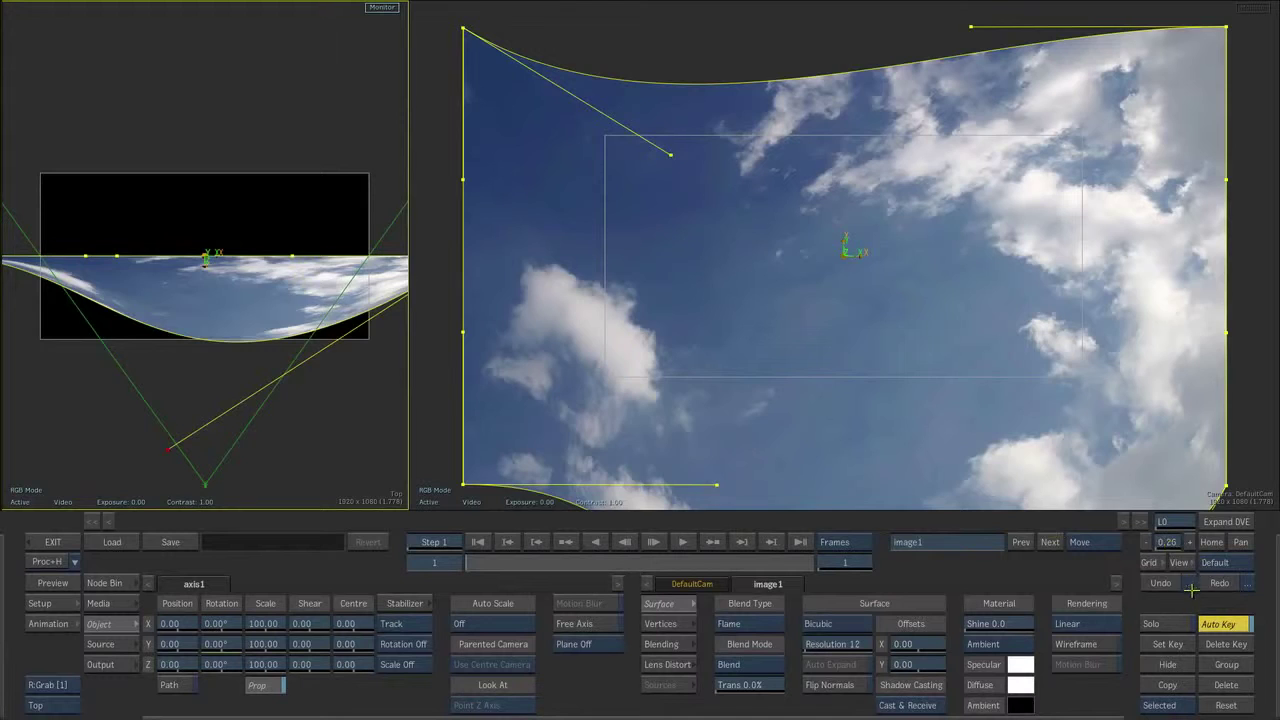
{"action": "left_click", "coordinate": [1160, 583]}
{"action": "left_click", "coordinate": [1160, 583]}
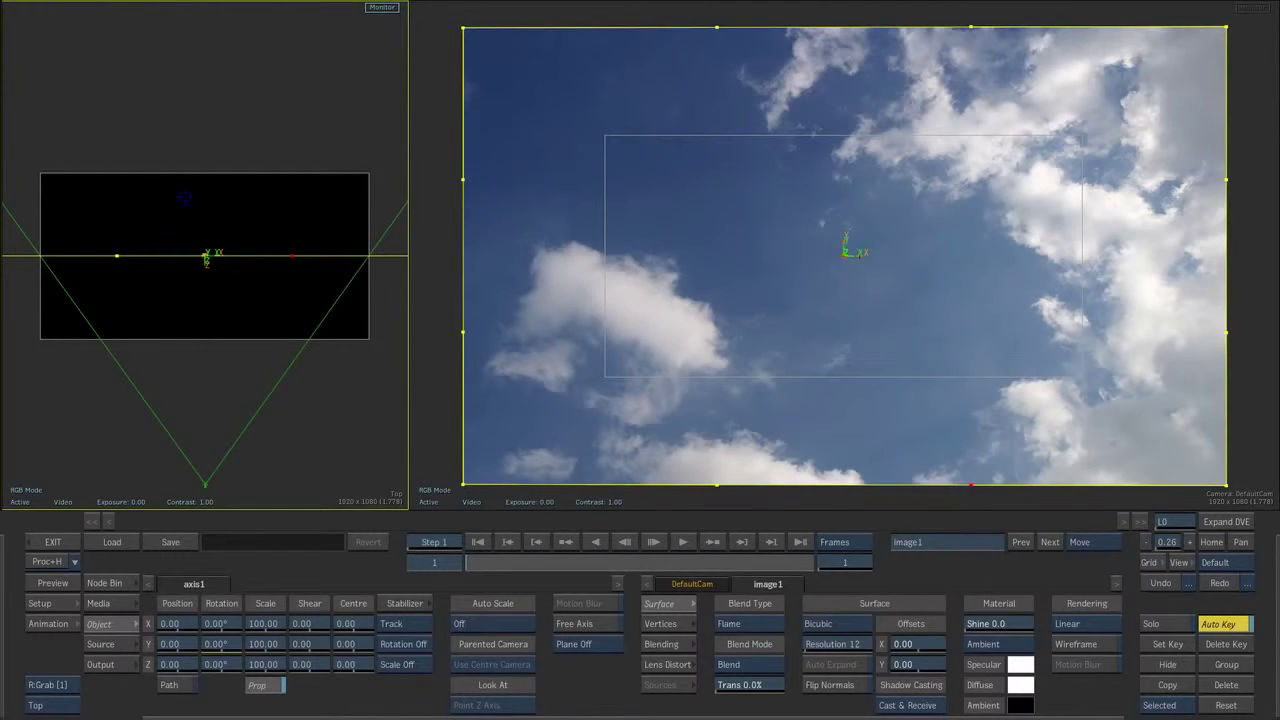
Select the sky surface's inner tangent handles in the Top view and push them away from the camera to curve it
{"action": "left_click_drag", "start_coordinate": [72, 224], "coordinate": [322, 336]}
{"action": "left_click_drag", "start_coordinate": [288, 257], "coordinate": [295, 3]}
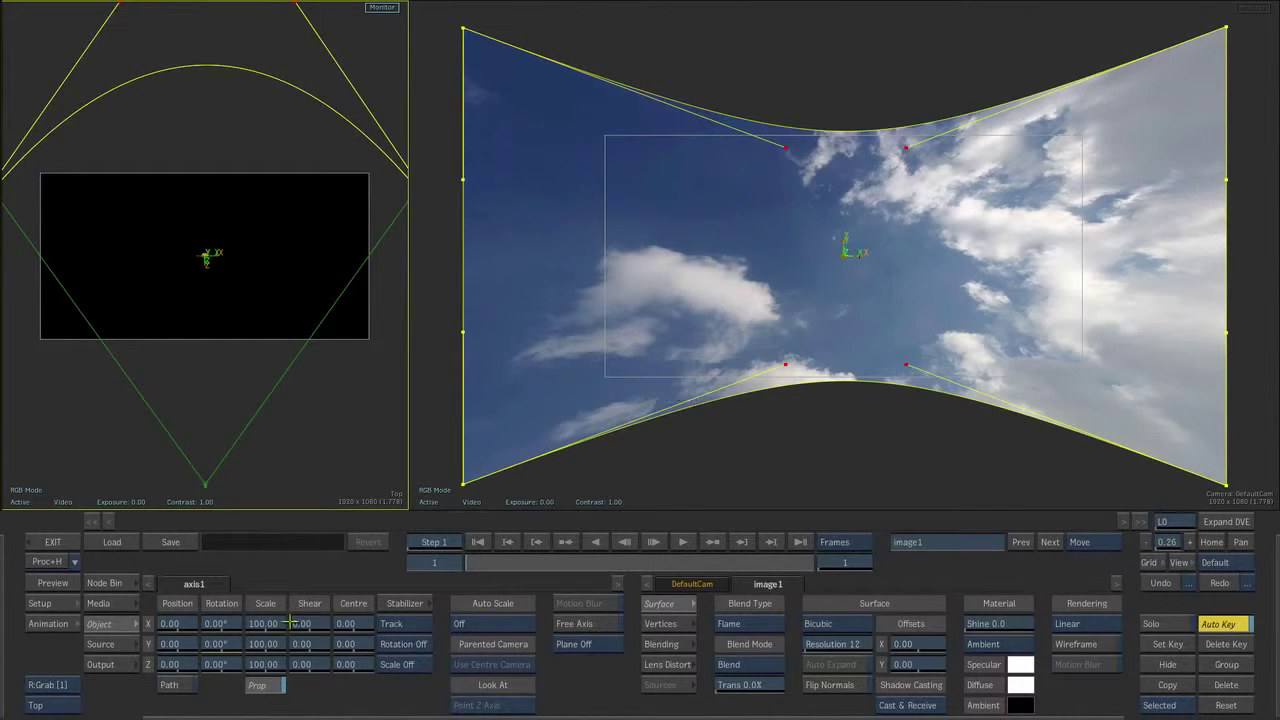
Set the sky axis to Z position -634 and scale it proportionally to 135
{"action": "left_click_drag", "start_coordinate": [178, 664], "coordinate": [2, 677]}
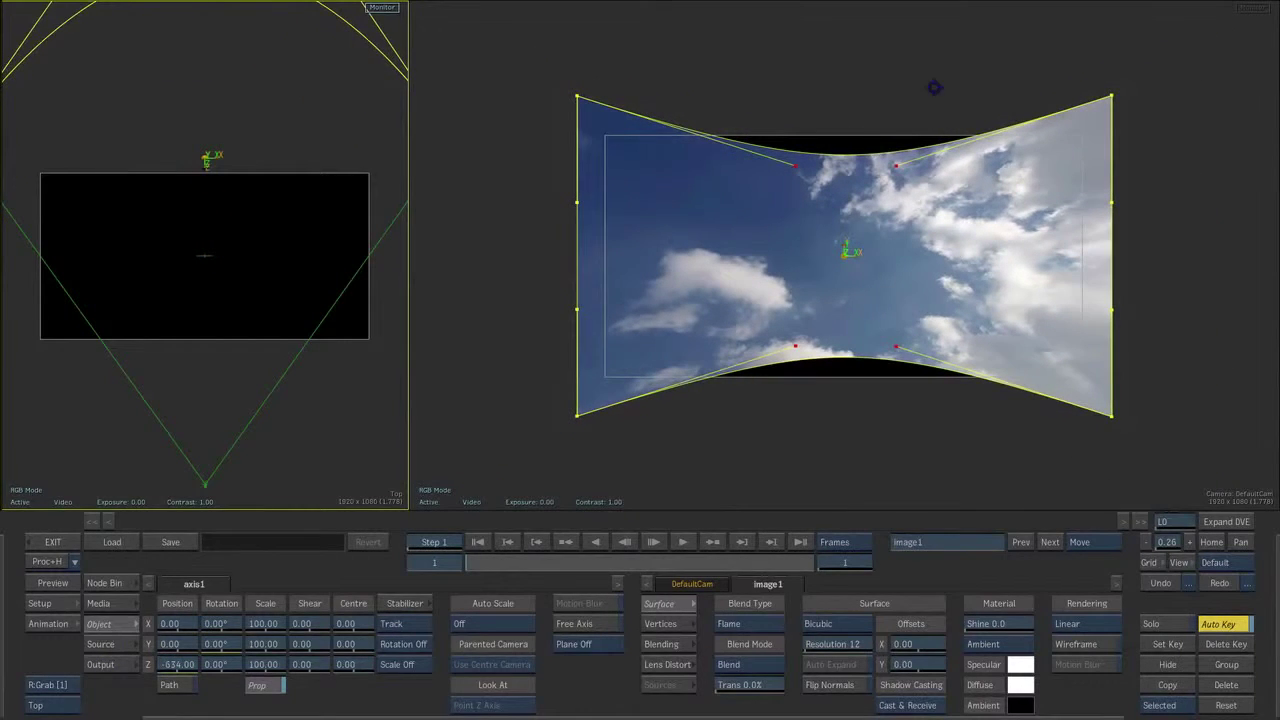
{"action": "left_click_drag", "start_coordinate": [265, 664], "coordinate": [335, 664]}
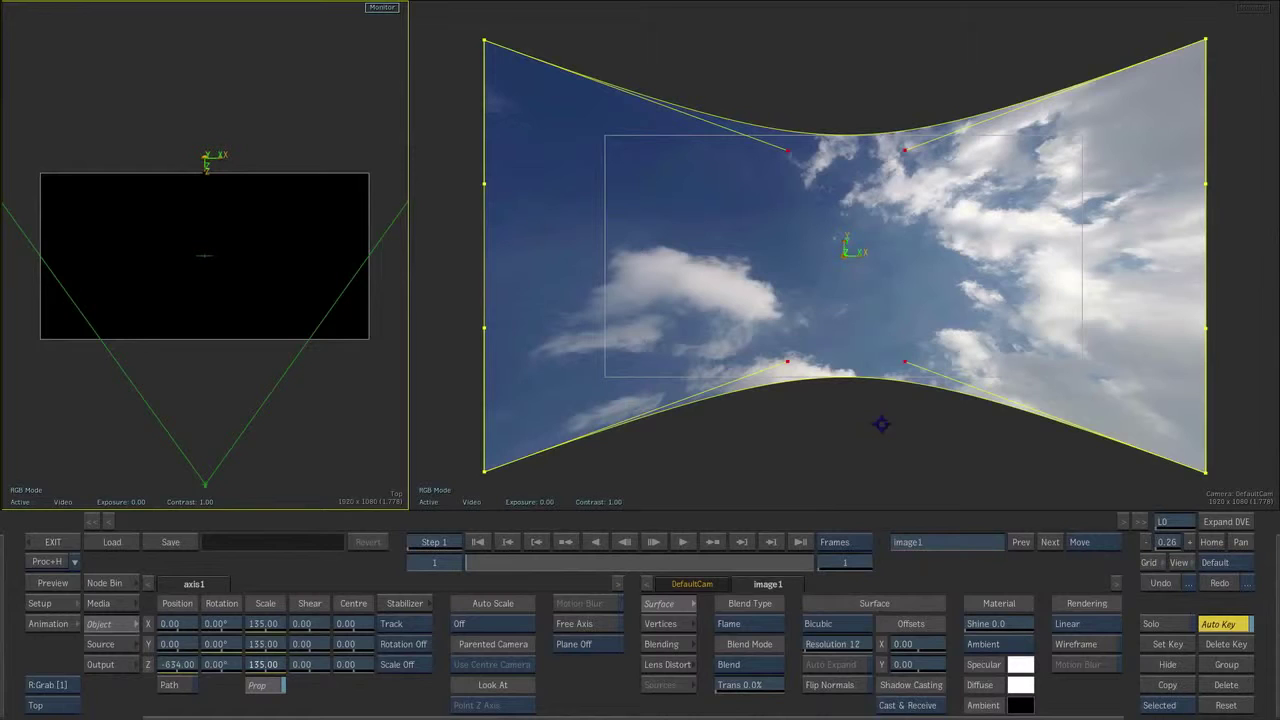
{"action": "left_click_drag", "start_coordinate": [315, 448], "coordinate": [292, 257]}
{"action": "left_click_drag", "start_coordinate": [246, 112], "coordinate": [243, 258]}
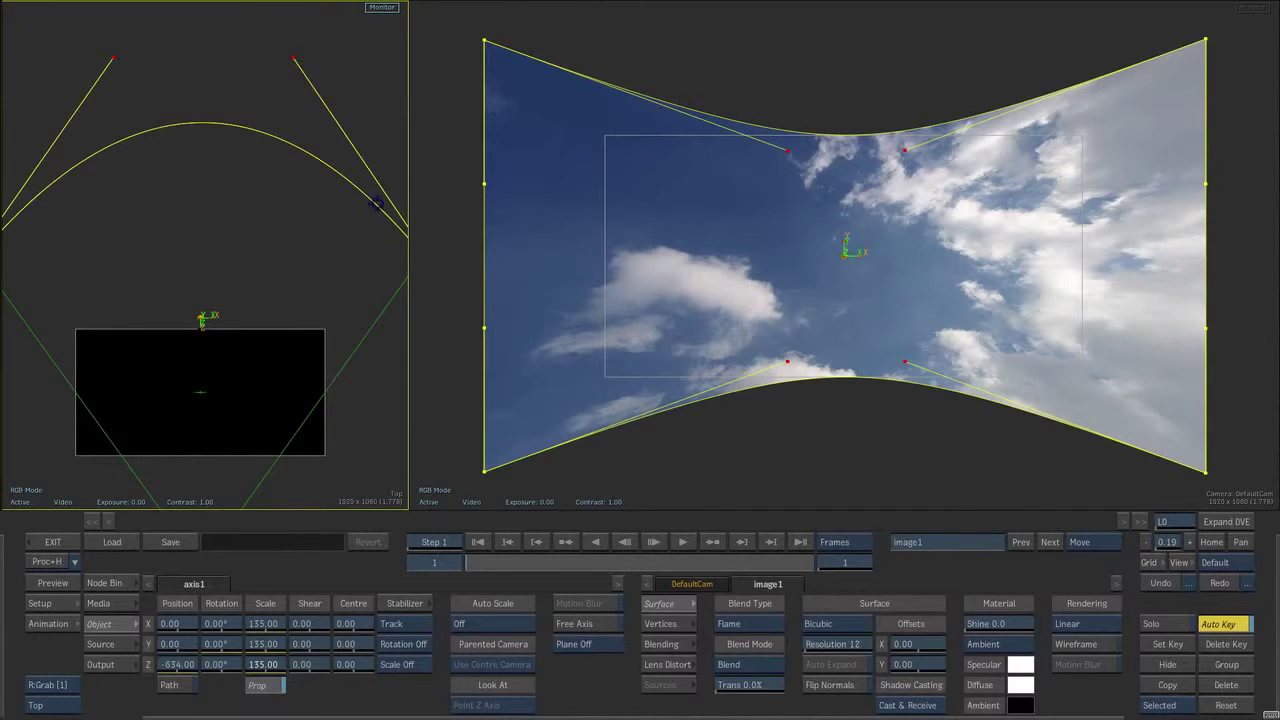
{"action": "left_click_drag", "start_coordinate": [255, 382], "coordinate": [267, 290]}
Return to the schematic and add Trumpet_Backplate as new media with Trumpet_backplate_matte as its matte
{"action": "key", "text": "Escape"}
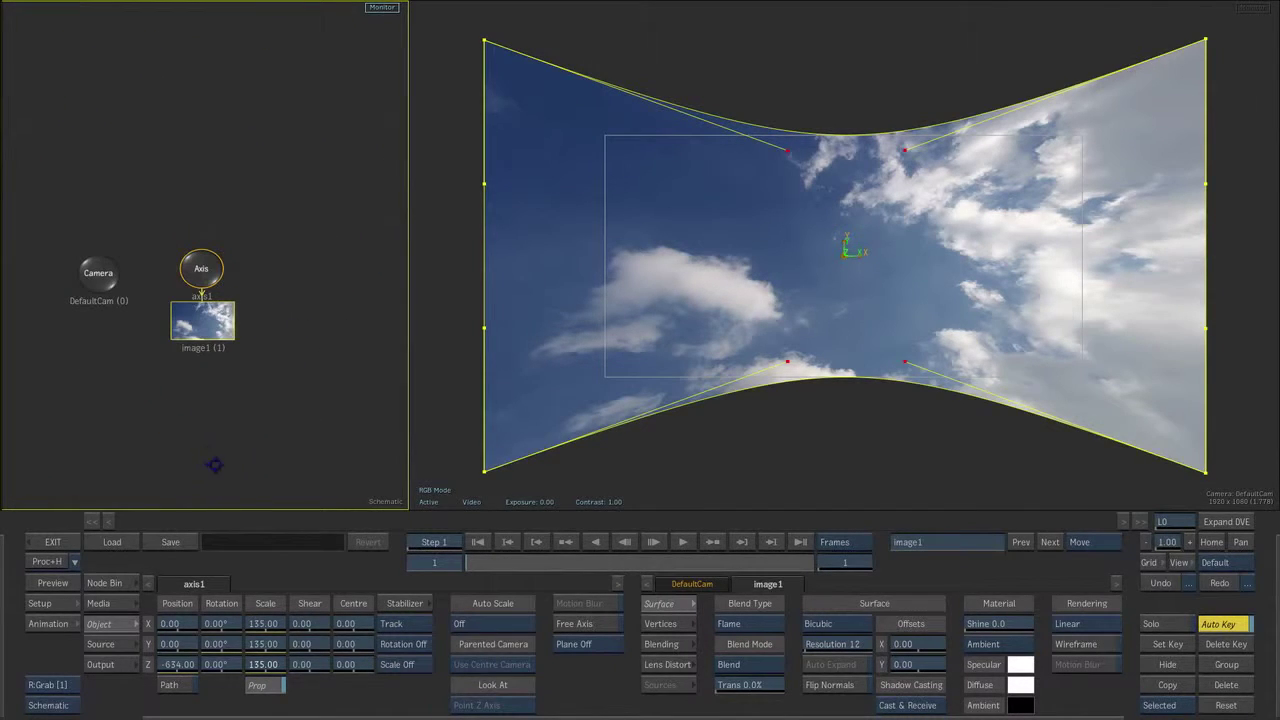
{"action": "left_click", "coordinate": [100, 605]}
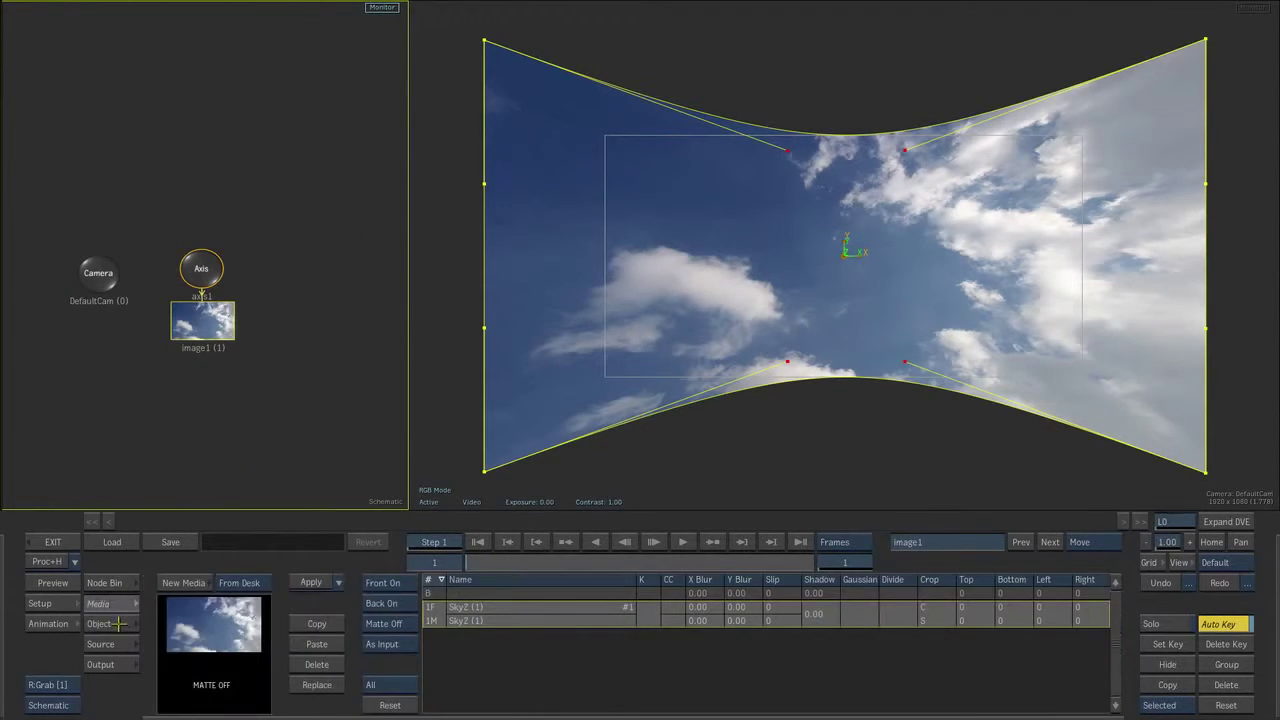
{"action": "left_click", "coordinate": [172, 584]}
{"action": "left_click", "coordinate": [454, 333]}
{"action": "left_click", "coordinate": [648, 328]}
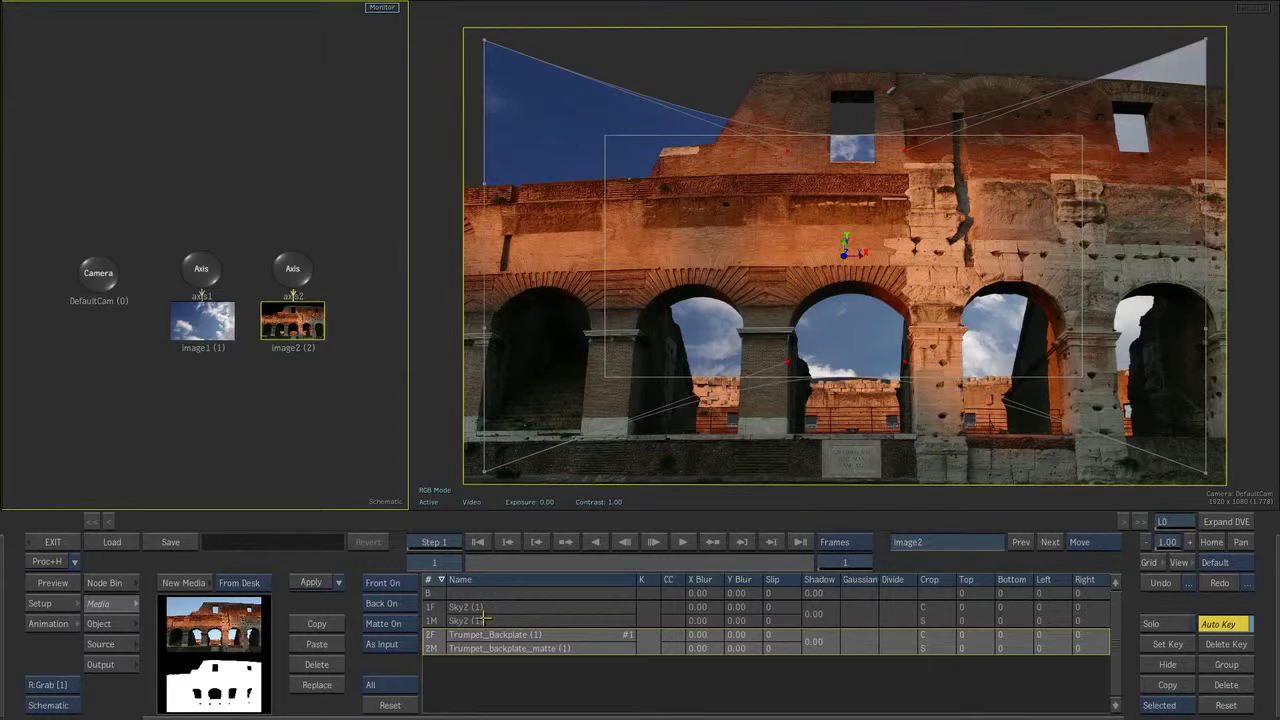
Set the Colosseum backplate's axis position to Y -86 and Z -866
{"action": "mouse_move", "coordinate": [478, 717]}
{"action": "left_click", "coordinate": [114, 619]}
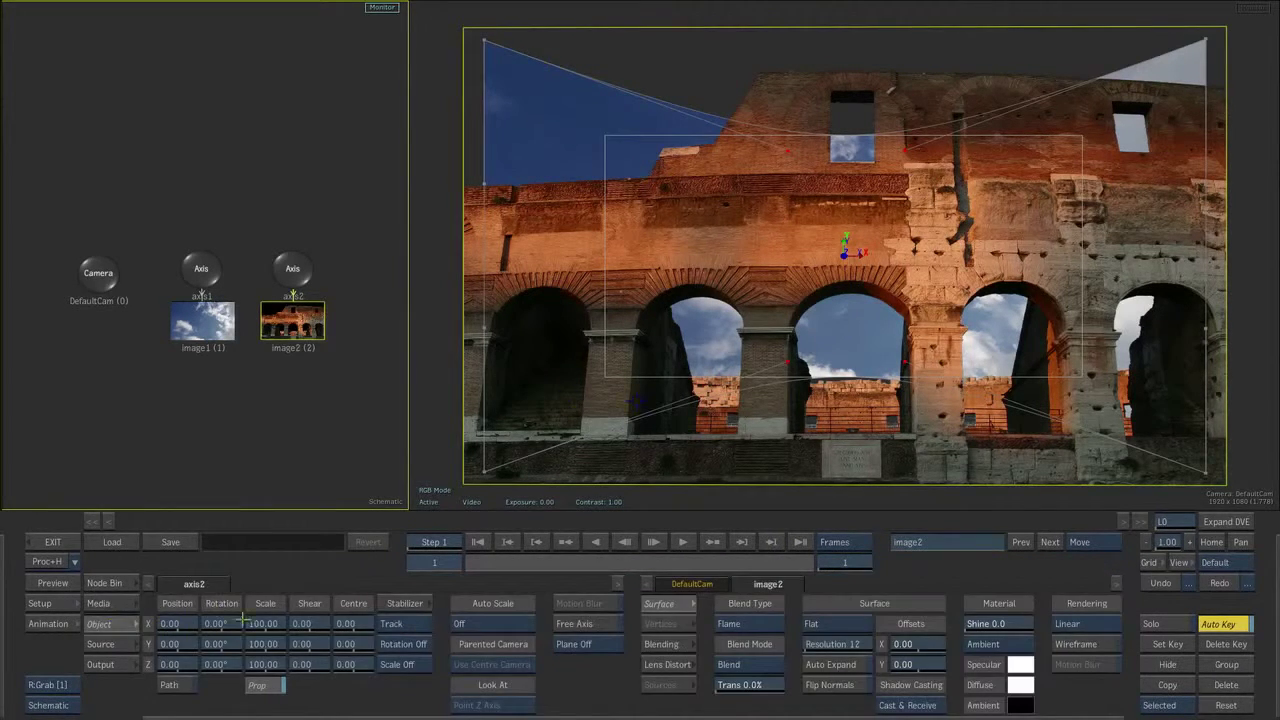
{"action": "left_click_drag", "start_coordinate": [178, 664], "coordinate": [120, 644]}
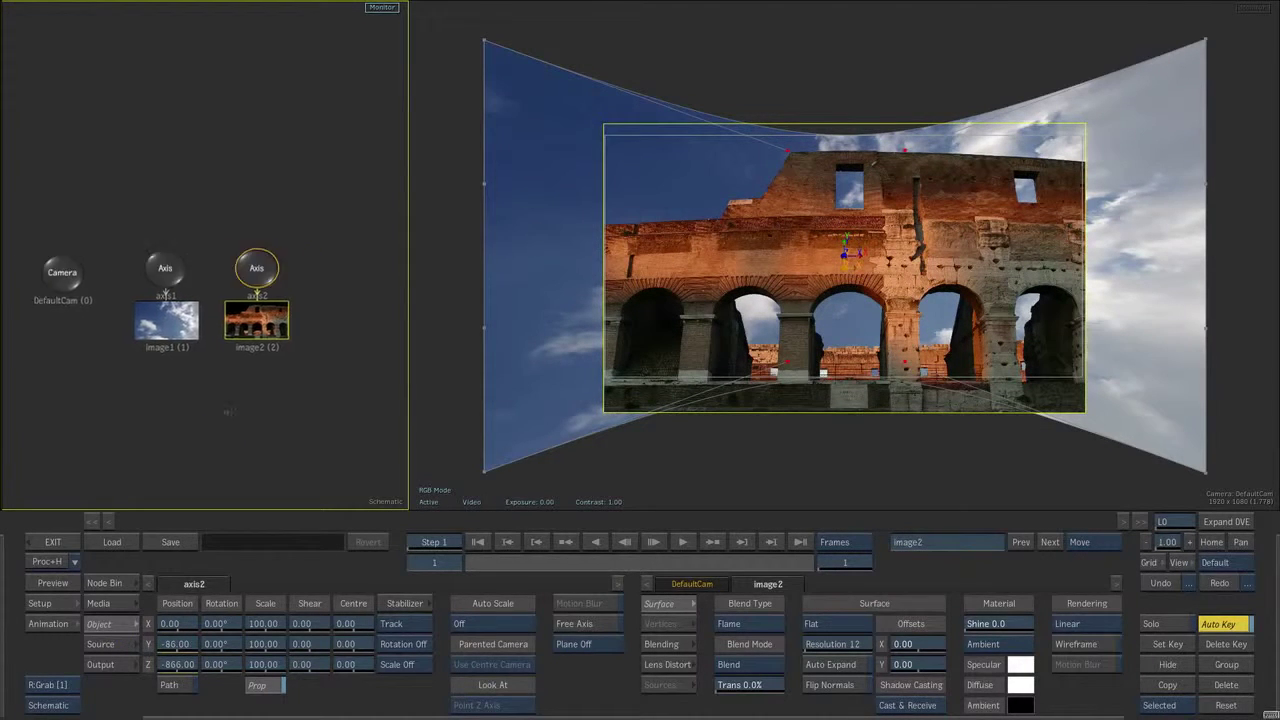
Add the green-screen clip of the jumping shooter in grey clothing as new media
{"action": "left_click", "coordinate": [98, 603]}
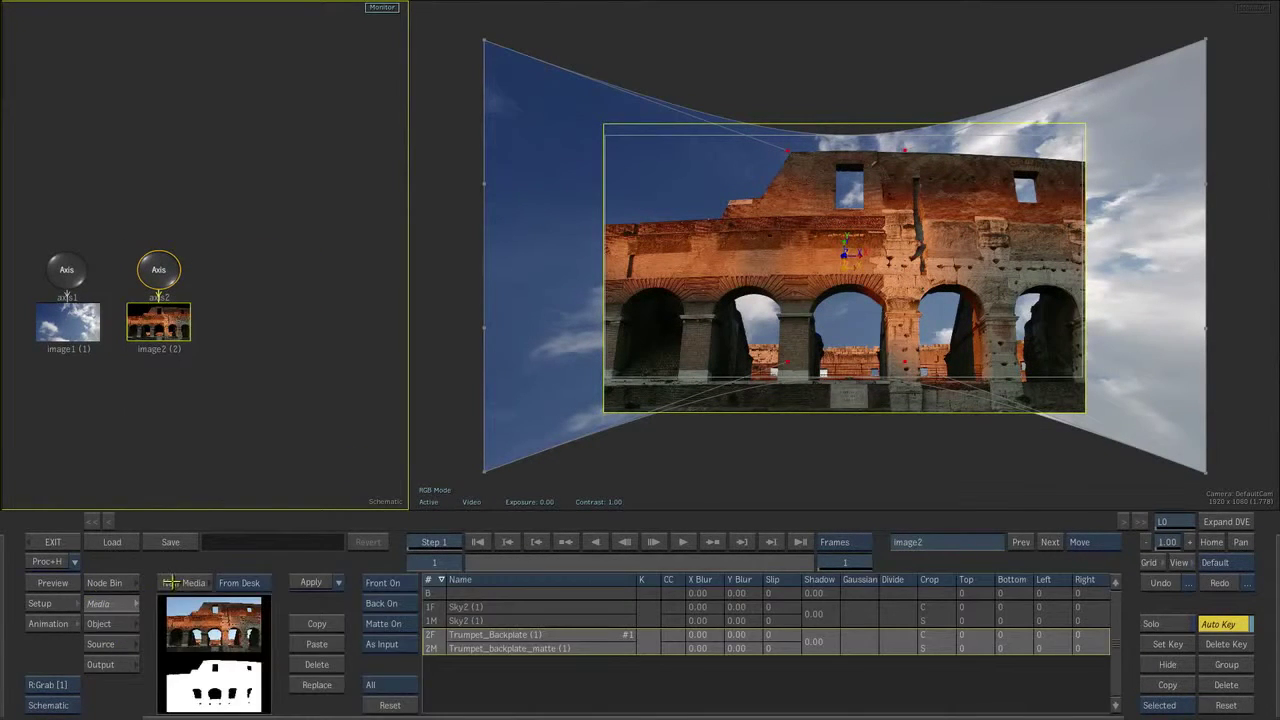
{"action": "left_click", "coordinate": [183, 582]}
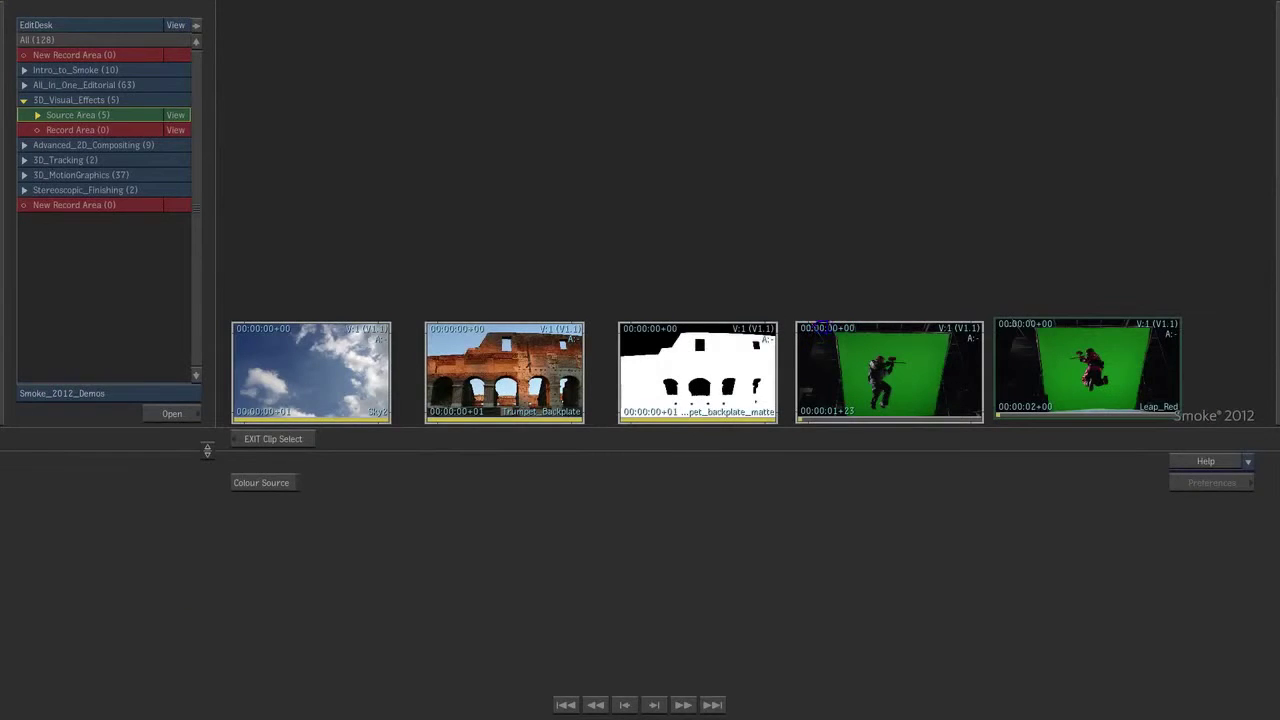
{"action": "left_click", "coordinate": [820, 327]}
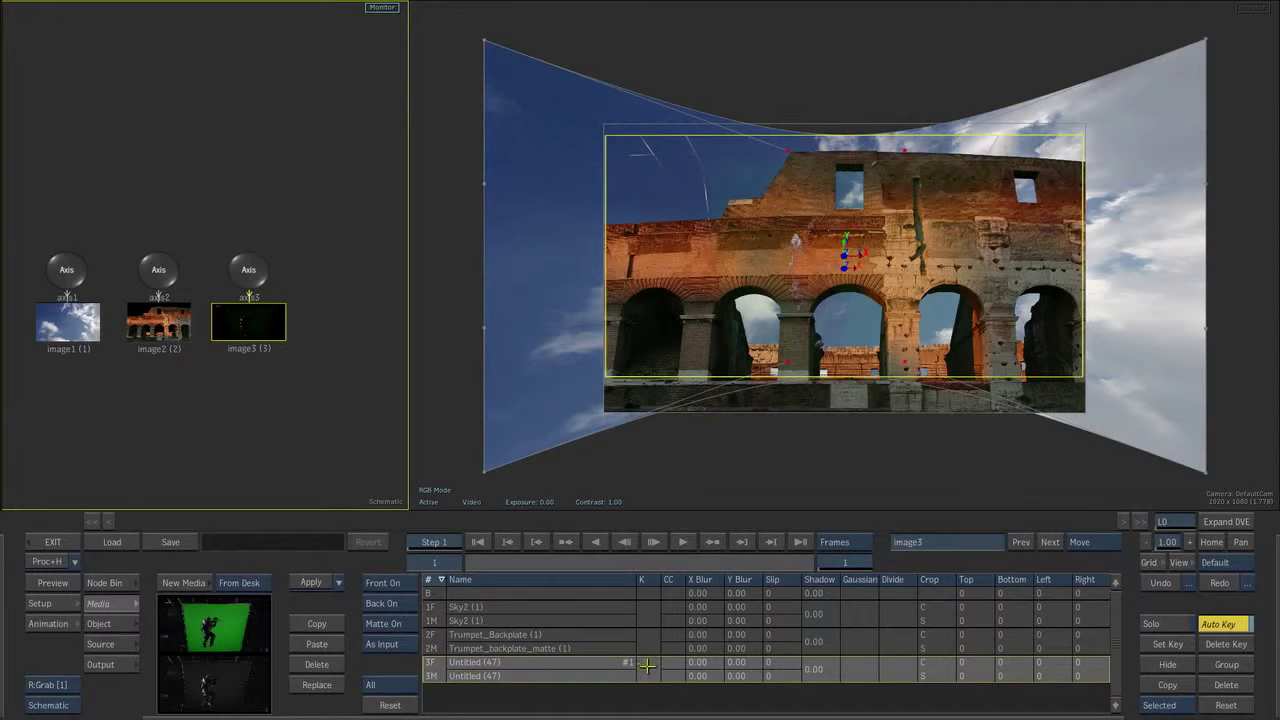
Open the keyer for the green-screen layer and sample the green backdrop with the Master Keyer
{"action": "left_click", "coordinate": [645, 667]}
{"action": "left_click_drag", "start_coordinate": [794, 403], "coordinate": [812, 382]}
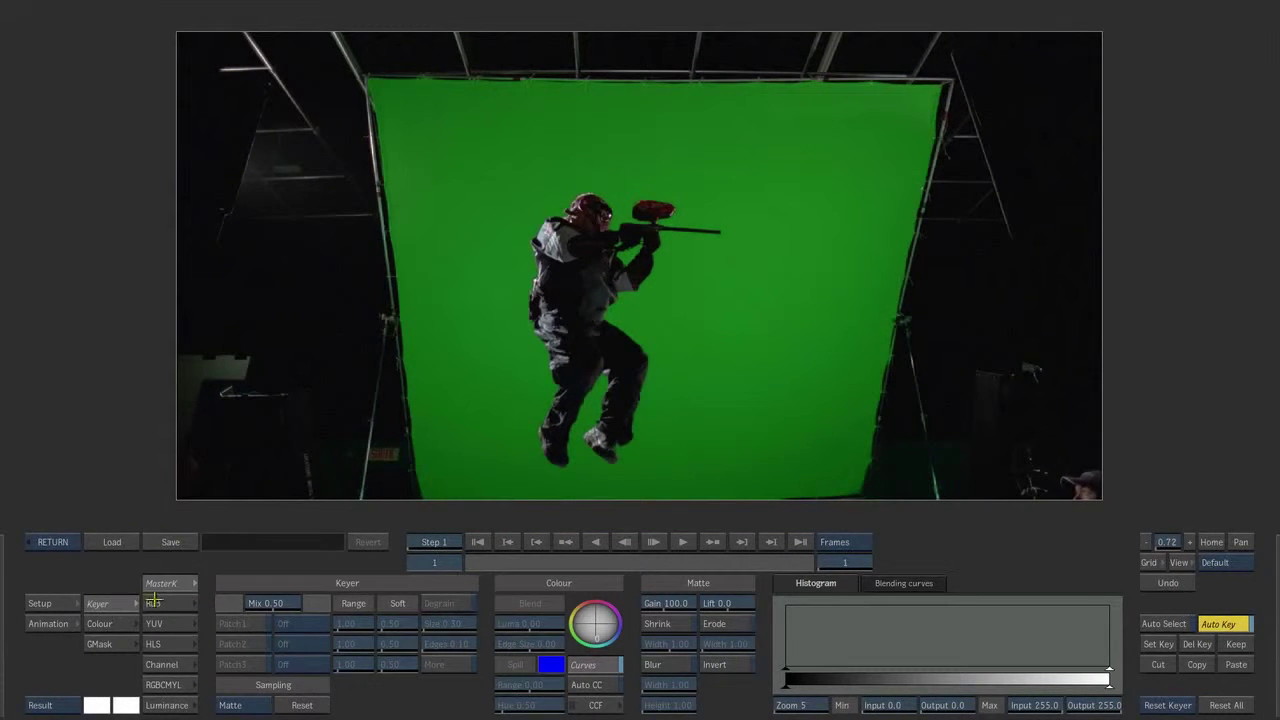
{"action": "left_click", "coordinate": [153, 603]}
{"action": "left_click", "coordinate": [153, 623]}
{"action": "left_click", "coordinate": [153, 644]}
{"action": "left_click", "coordinate": [160, 664]}
{"action": "left_click", "coordinate": [160, 684]}
{"action": "left_click", "coordinate": [150, 583]}
{"action": "left_click", "coordinate": [808, 284]}
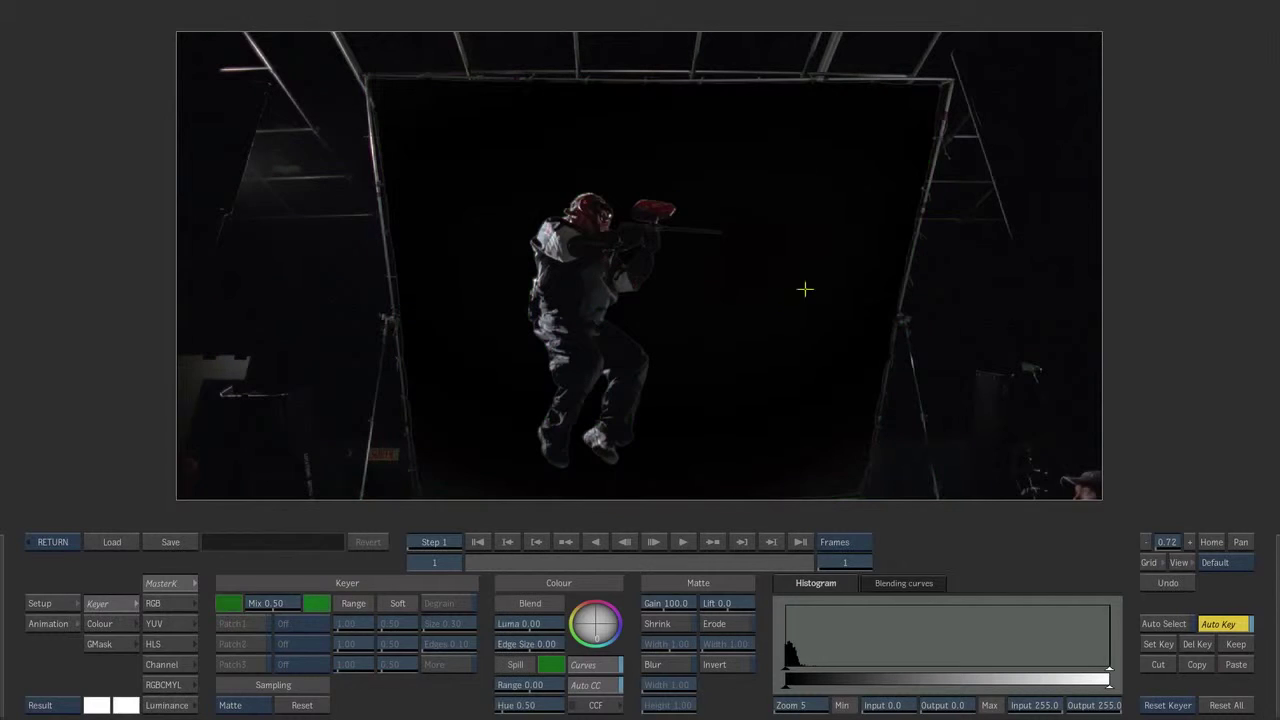
Display the matte and sample the remaining grey areas of the green backdrop with Patch1 to turn them black
{"action": "key", "text": "F3"}
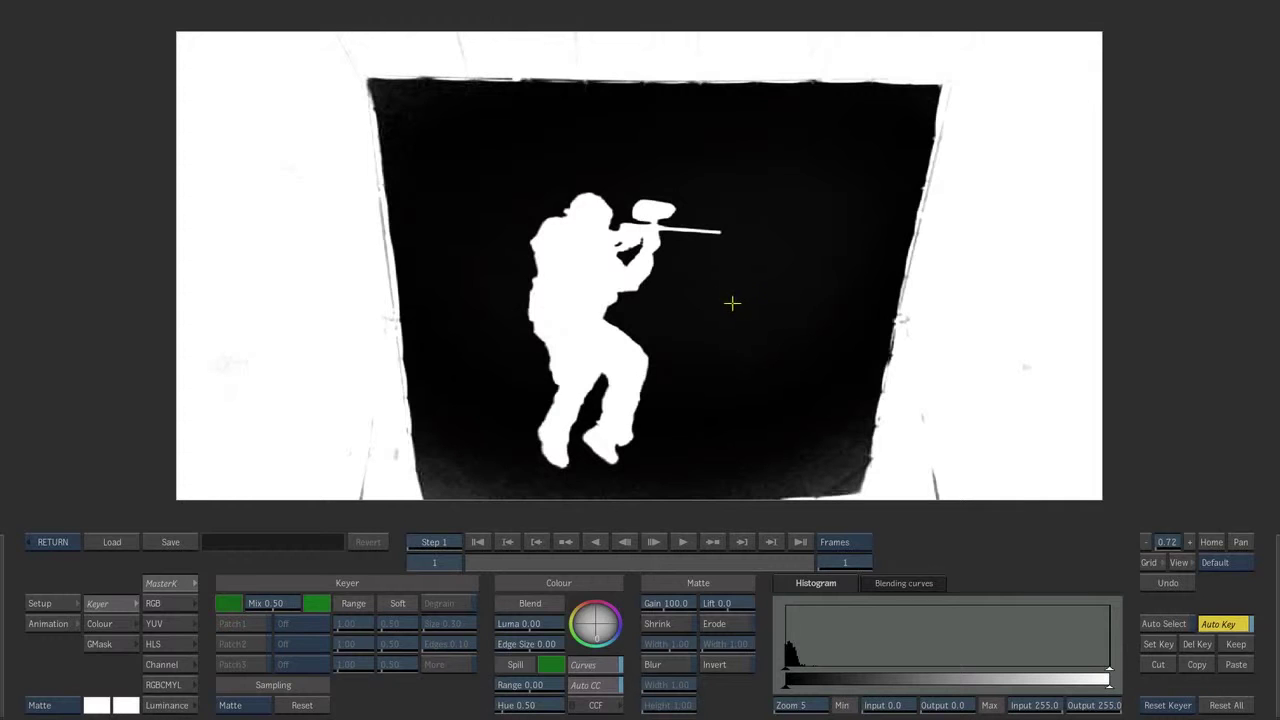
{"action": "left_click_drag", "start_coordinate": [559, 286], "coordinate": [556, 508]}
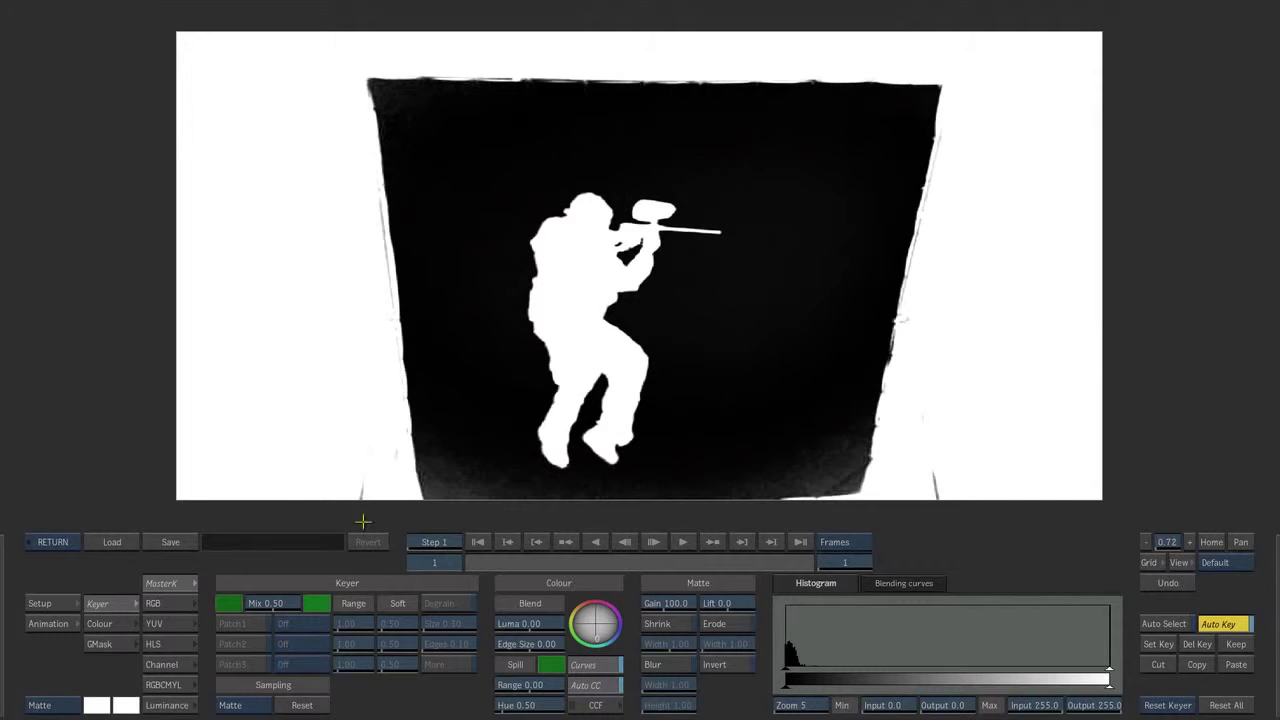
{"action": "left_click", "coordinate": [249, 707]}
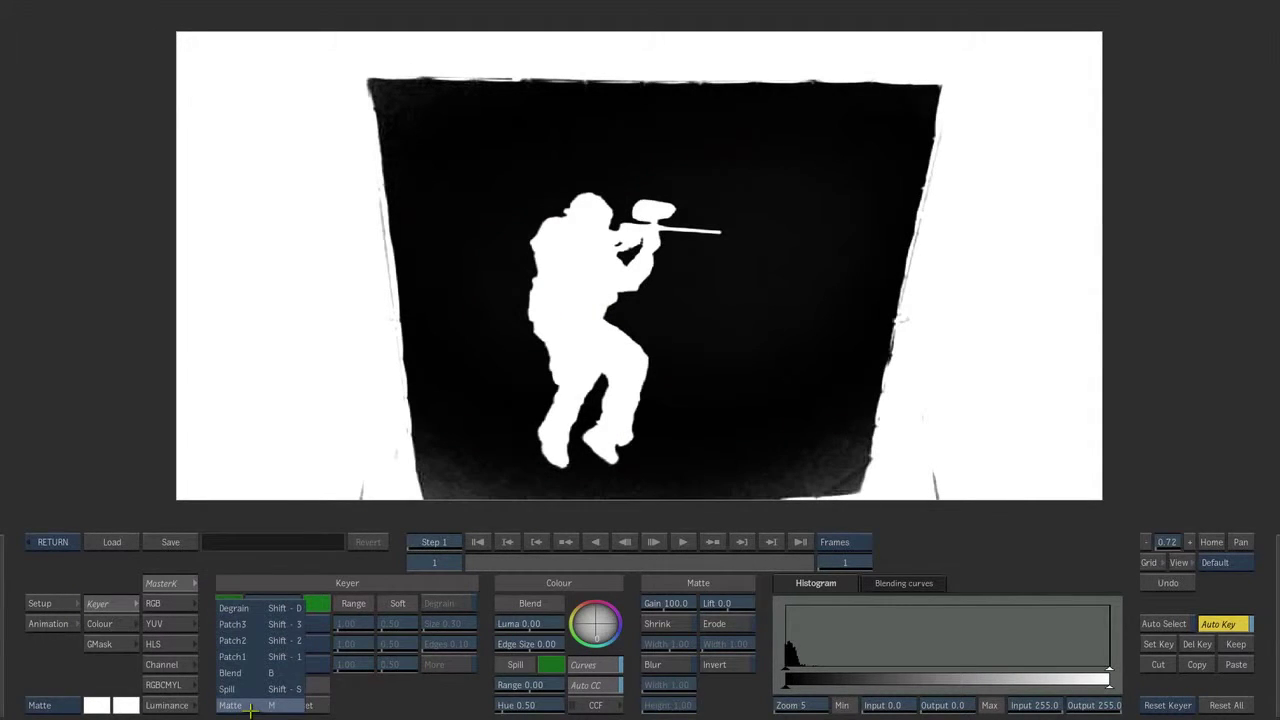
{"action": "left_click", "coordinate": [258, 655]}
{"action": "left_click_drag", "start_coordinate": [444, 405], "coordinate": [460, 466]}
{"action": "left_click_drag", "start_coordinate": [776, 406], "coordinate": [862, 494]}
{"action": "left_click_drag", "start_coordinate": [600, 116], "coordinate": [768, 166]}
{"action": "left_click_drag", "start_coordinate": [714, 291], "coordinate": [771, 384]}
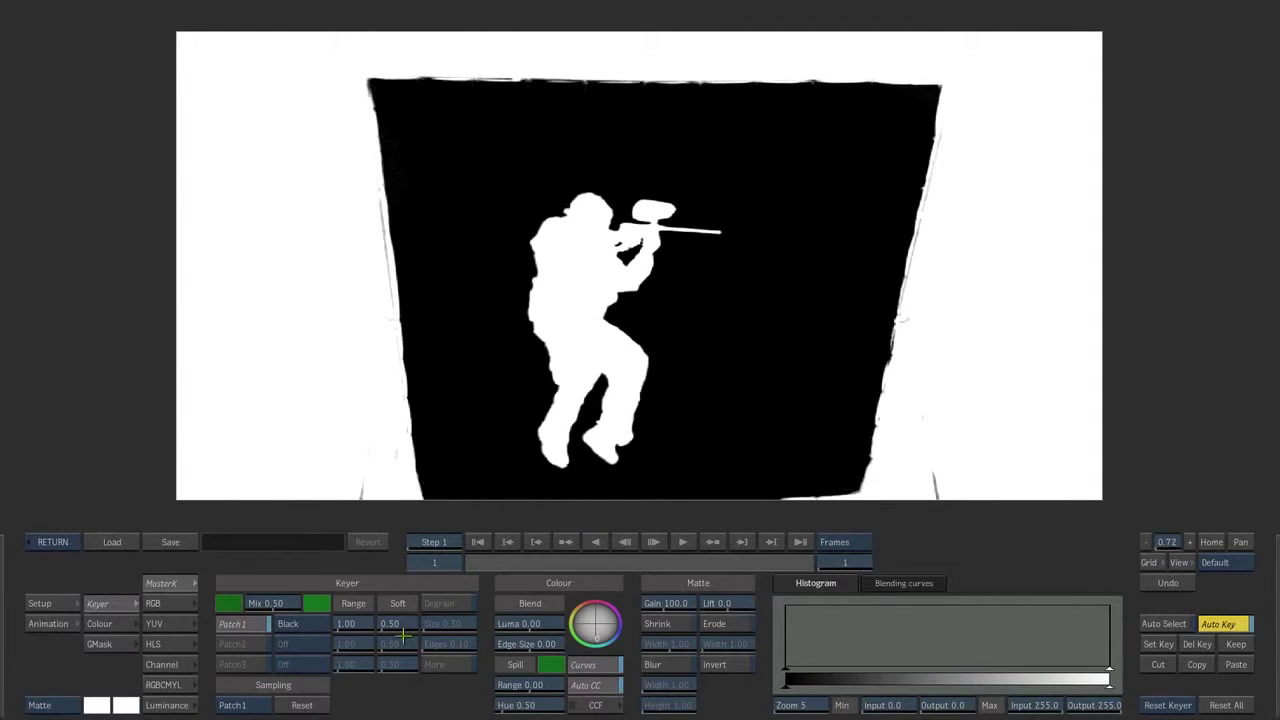
Sample the shooter's body with Patch2 to make the figure solid white in the matte
{"action": "left_click", "coordinate": [231, 705]}
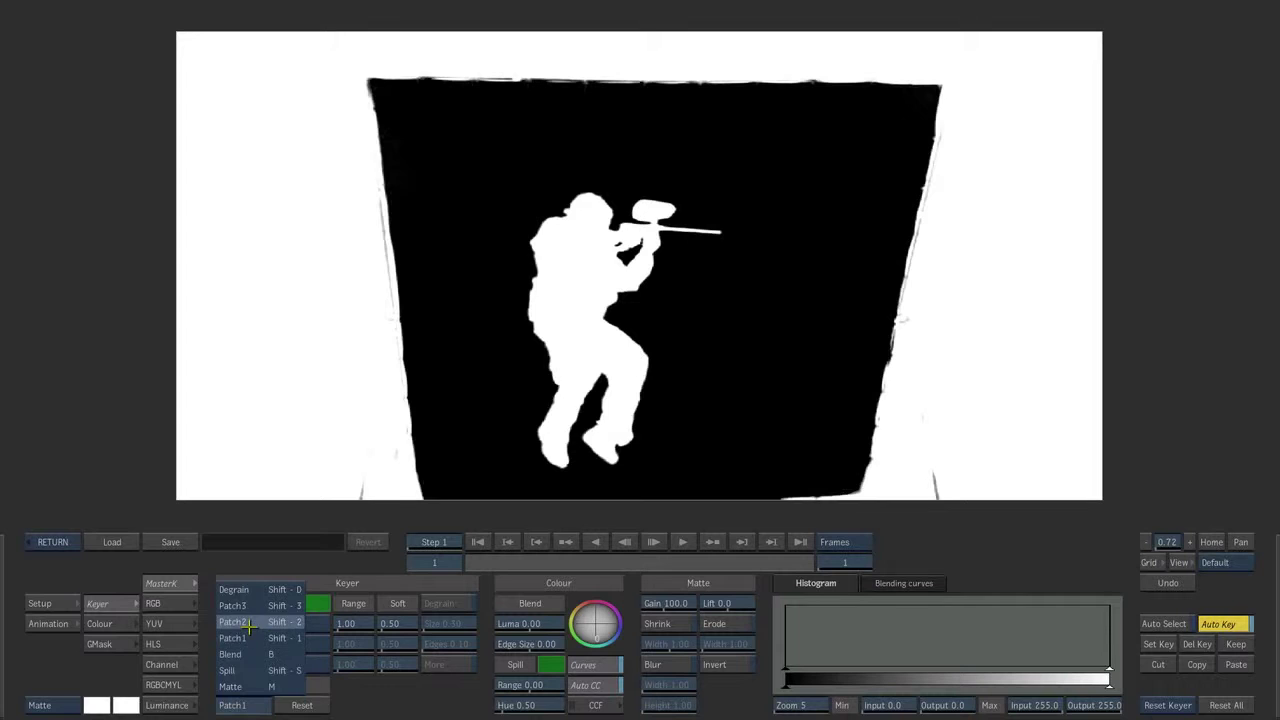
{"action": "left_click", "coordinate": [244, 625]}
{"action": "left_click_drag", "start_coordinate": [565, 245], "coordinate": [589, 309]}
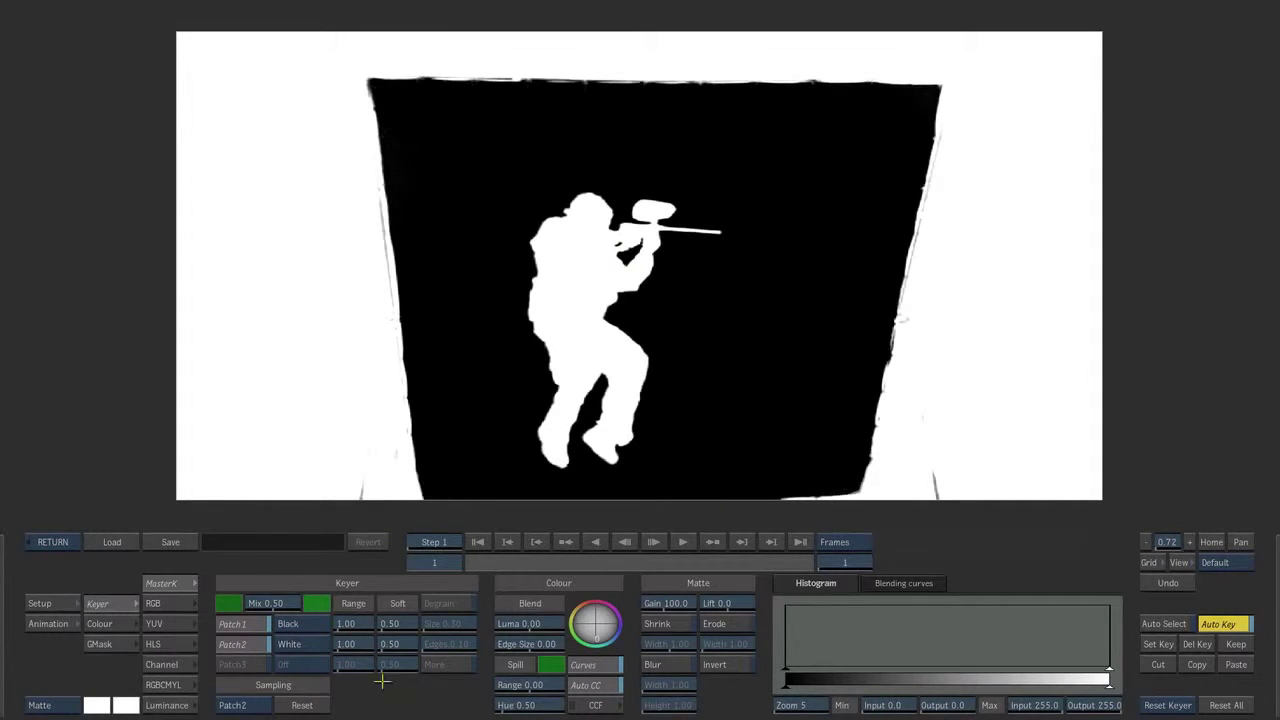
Draw a closed curved garbage mask loosely around the shooter
{"action": "left_click", "coordinate": [92, 644]}
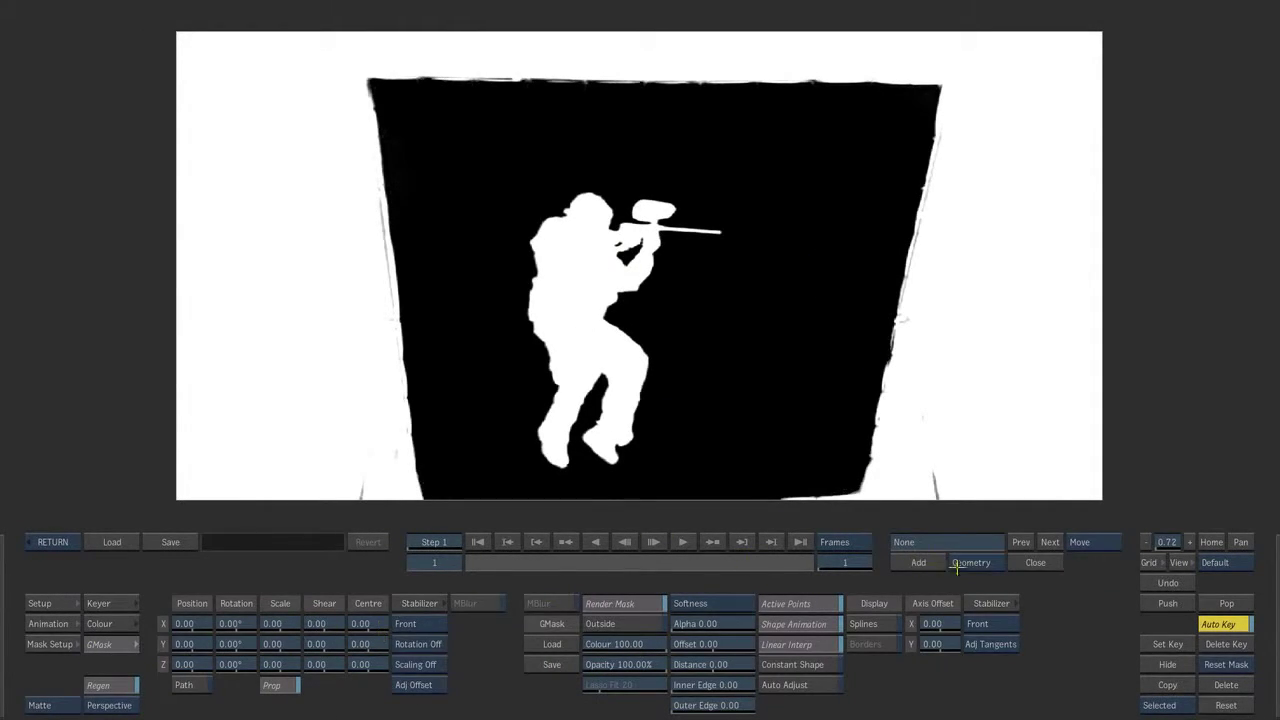
{"action": "left_click", "coordinate": [917, 562]}
{"action": "left_click_drag", "start_coordinate": [591, 483], "coordinate": [490, 476]}
{"action": "left_click_drag", "start_coordinate": [467, 314], "coordinate": [469, 224]}
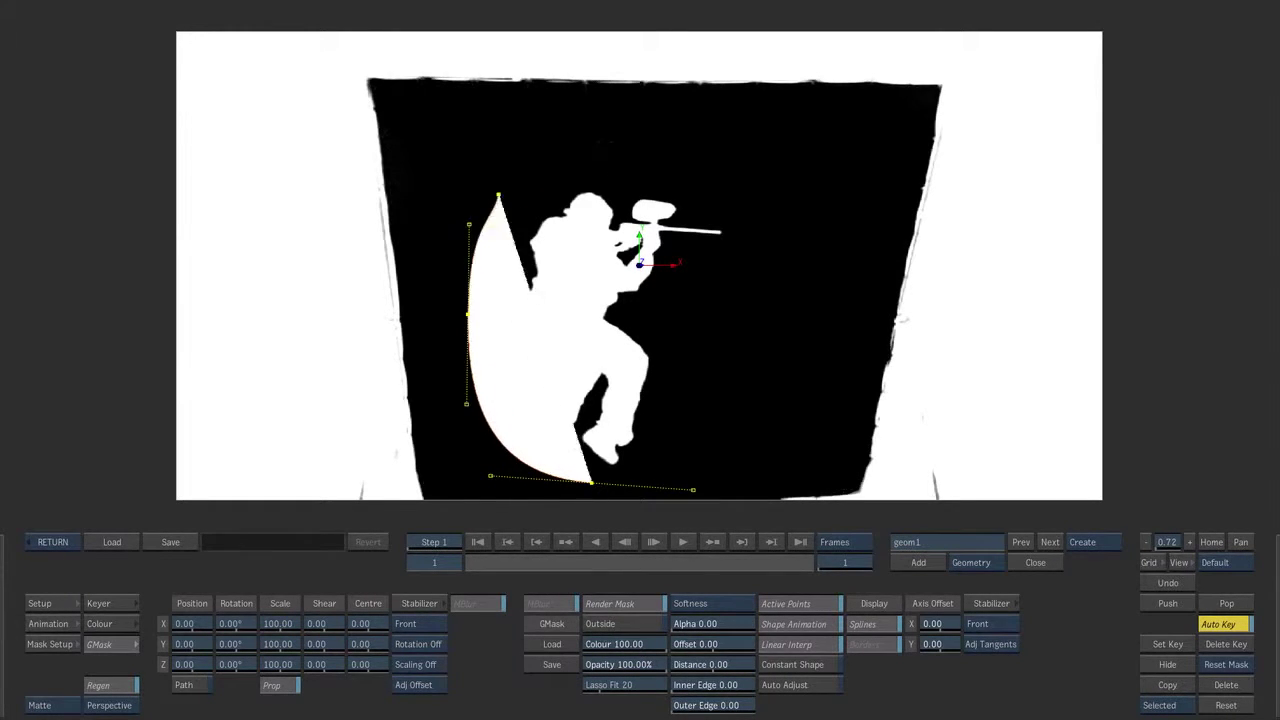
{"action": "left_click_drag", "start_coordinate": [615, 139], "coordinate": [743, 138]}
{"action": "left_click_drag", "start_coordinate": [749, 317], "coordinate": [746, 391]}
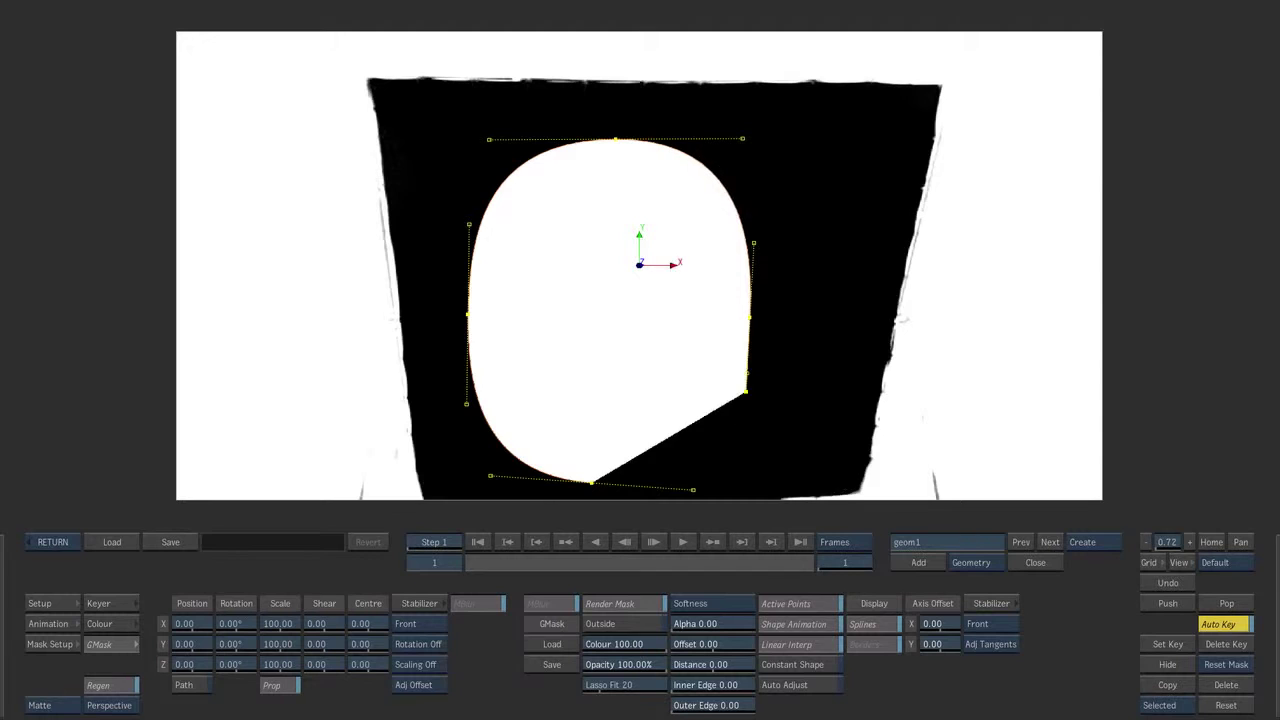
{"action": "left_click", "coordinate": [1036, 564]}
Smooth the garbage mask's lower point, set its colour to 0 and apply the mask to the outside
{"action": "left_click_drag", "start_coordinate": [591, 483], "coordinate": [481, 486]}
{"action": "left_click_drag", "start_coordinate": [622, 645], "coordinate": [300, 632]}
{"action": "left_click", "coordinate": [640, 624]}
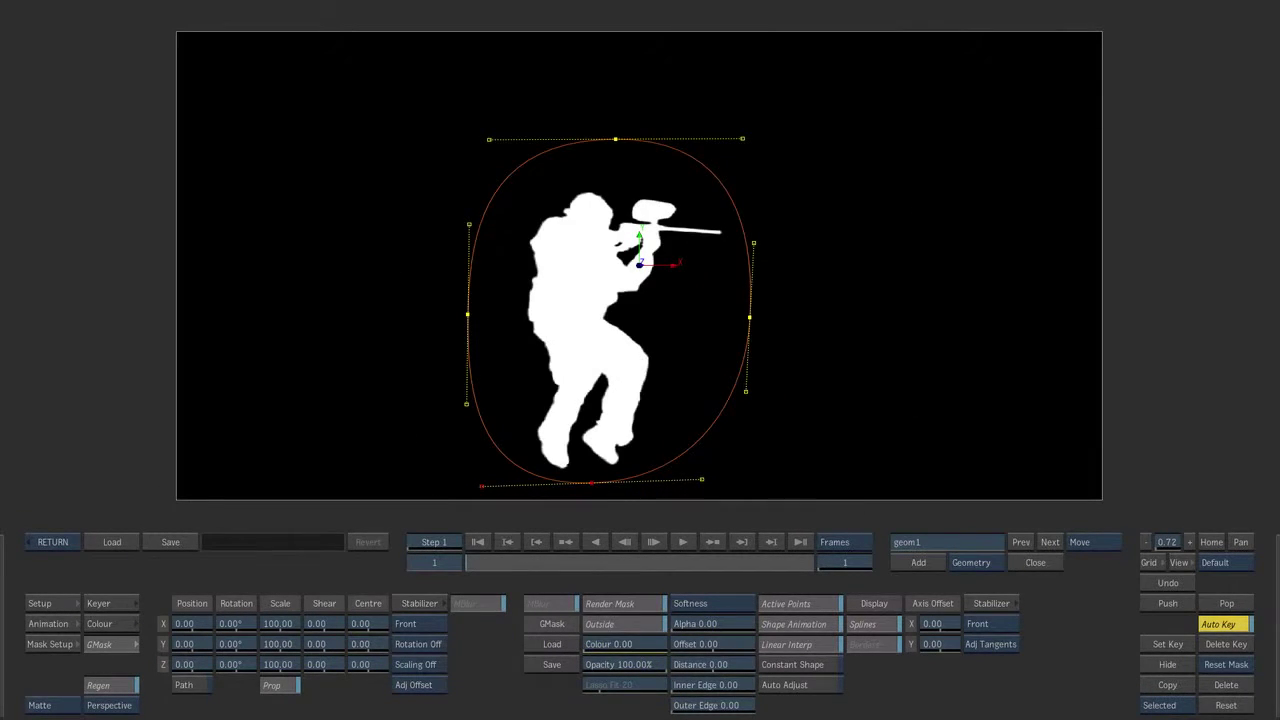
Set the keyer's last frame to 45 and scrub through the clip to check the garbage mask
{"action": "left_click", "coordinate": [845, 562]}
{"action": "left_click", "coordinate": [805, 501]}
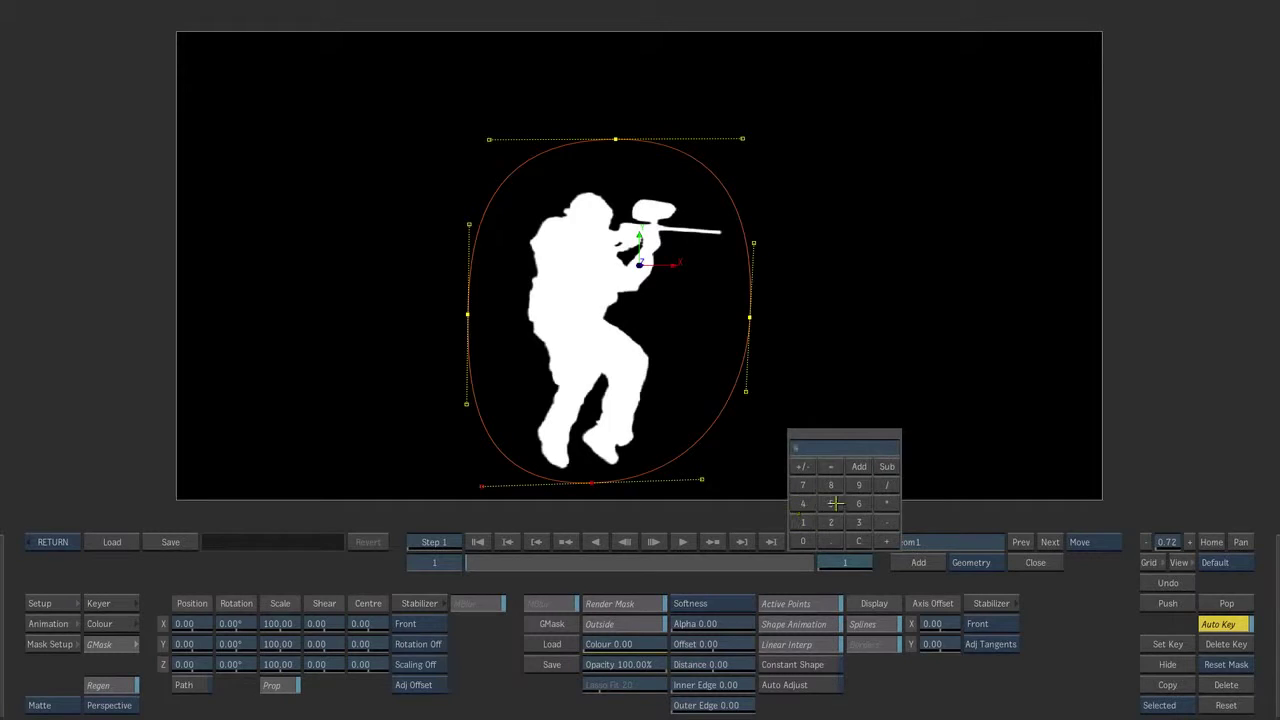
{"action": "left_click", "coordinate": [837, 508]}
{"action": "left_click", "coordinate": [870, 442]}
{"action": "left_click_drag", "start_coordinate": [466, 567], "coordinate": [226, 582]}
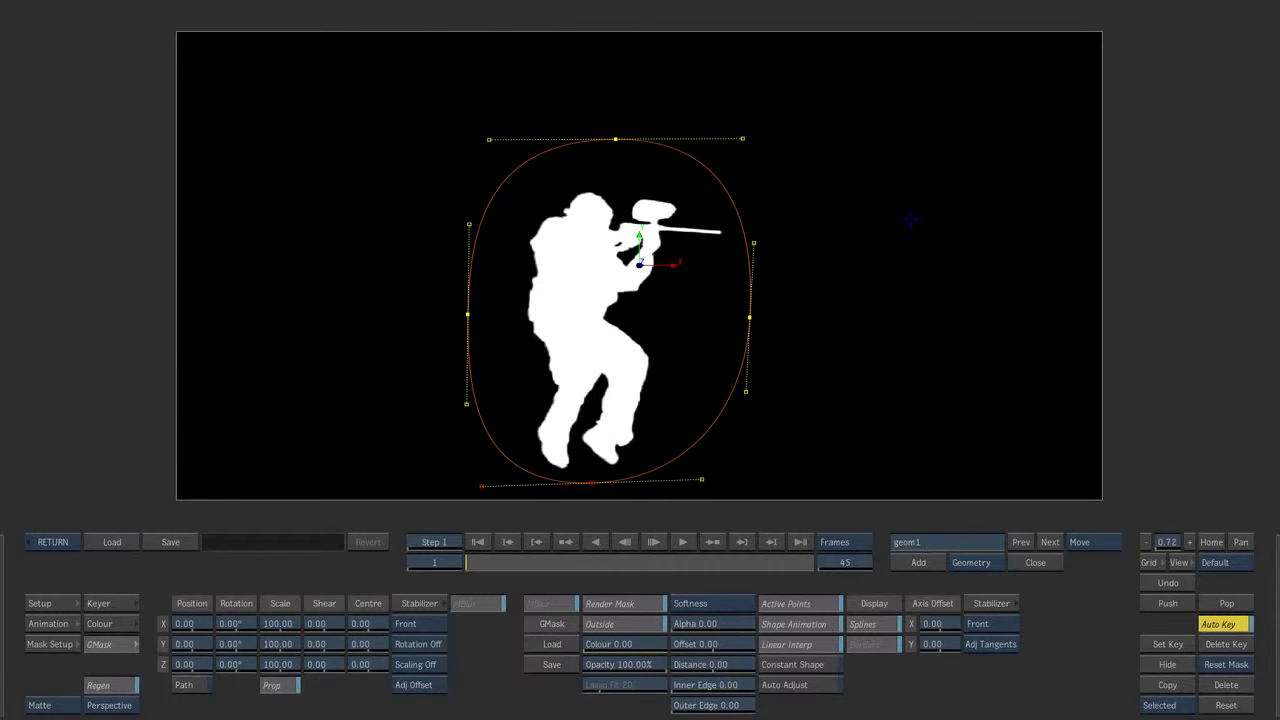
Return to Action, set the last frame to 45 and scrub through the composite
{"action": "left_click", "coordinate": [53, 542]}
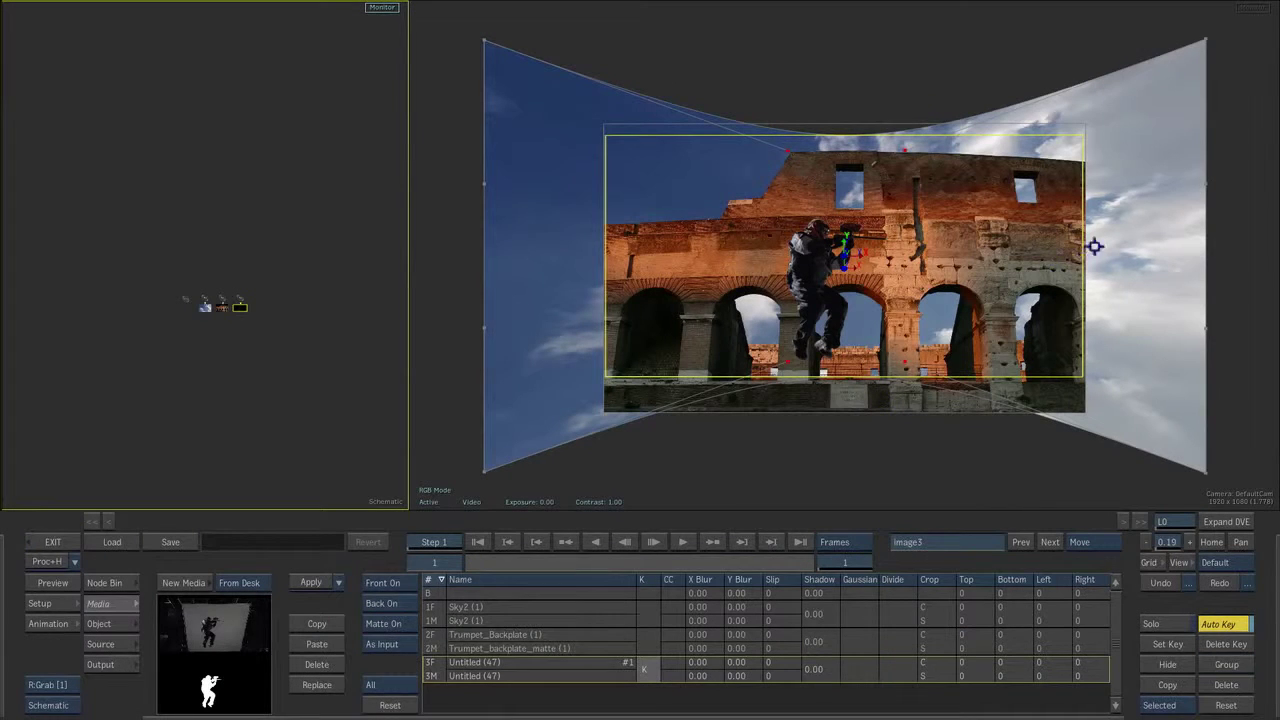
{"action": "left_click", "coordinate": [850, 562]}
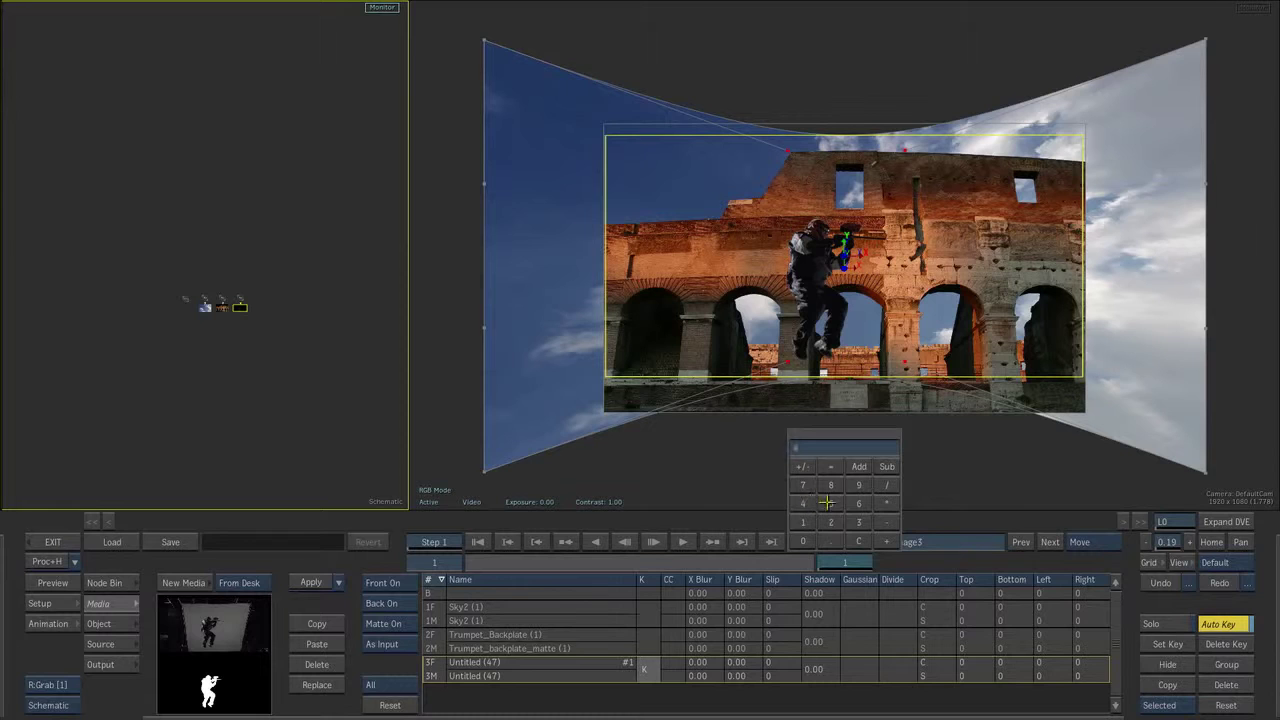
{"action": "type", "text": "45"}
{"action": "key", "text": "Return"}
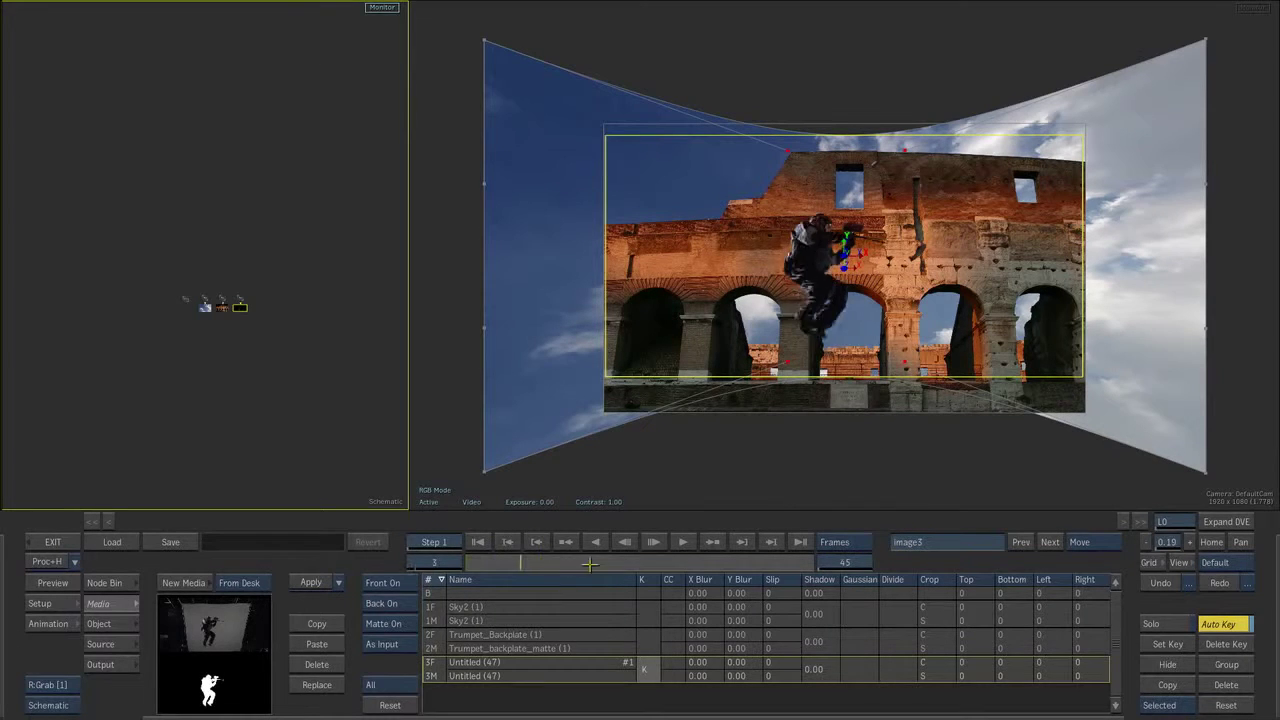
{"action": "mouse_move", "coordinate": [786, 578]}
{"action": "left_mouse_down"}
{"action": "mouse_move", "coordinate": [838, 576]}
{"action": "mouse_move", "coordinate": [210, 588]}
{"action": "left_mouse_up"}
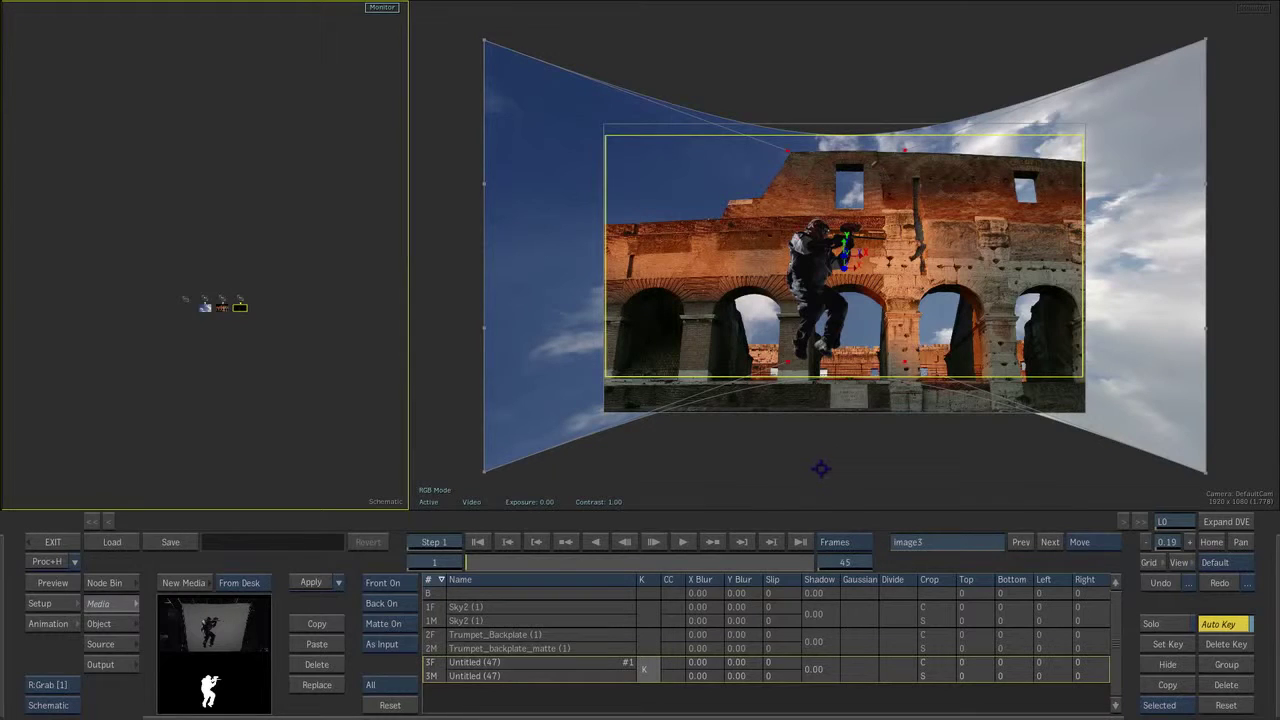
Add the Leap_Red clip as new media and select its axis in the schematic
{"action": "left_click_drag", "start_coordinate": [250, 377], "coordinate": [248, 313]}
{"action": "left_click_drag", "start_coordinate": [163, 400], "coordinate": [340, 254]}
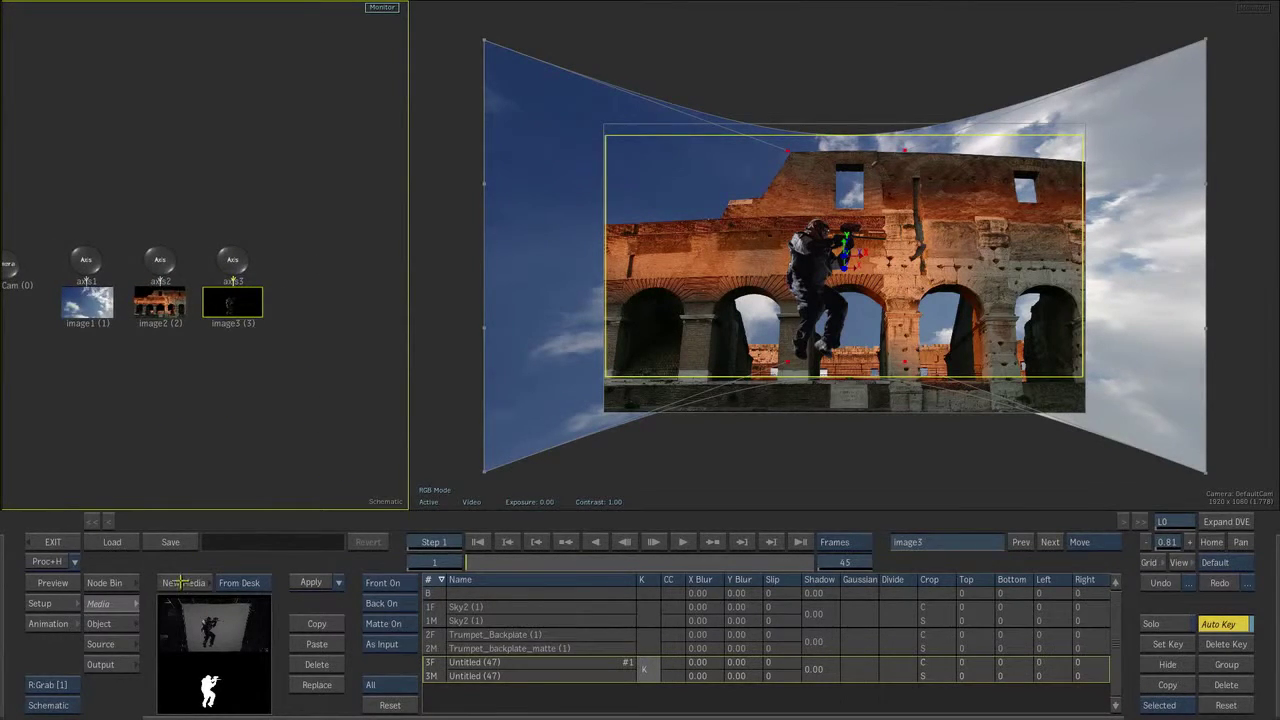
{"action": "left_click", "coordinate": [181, 582]}
{"action": "left_click", "coordinate": [1013, 324]}
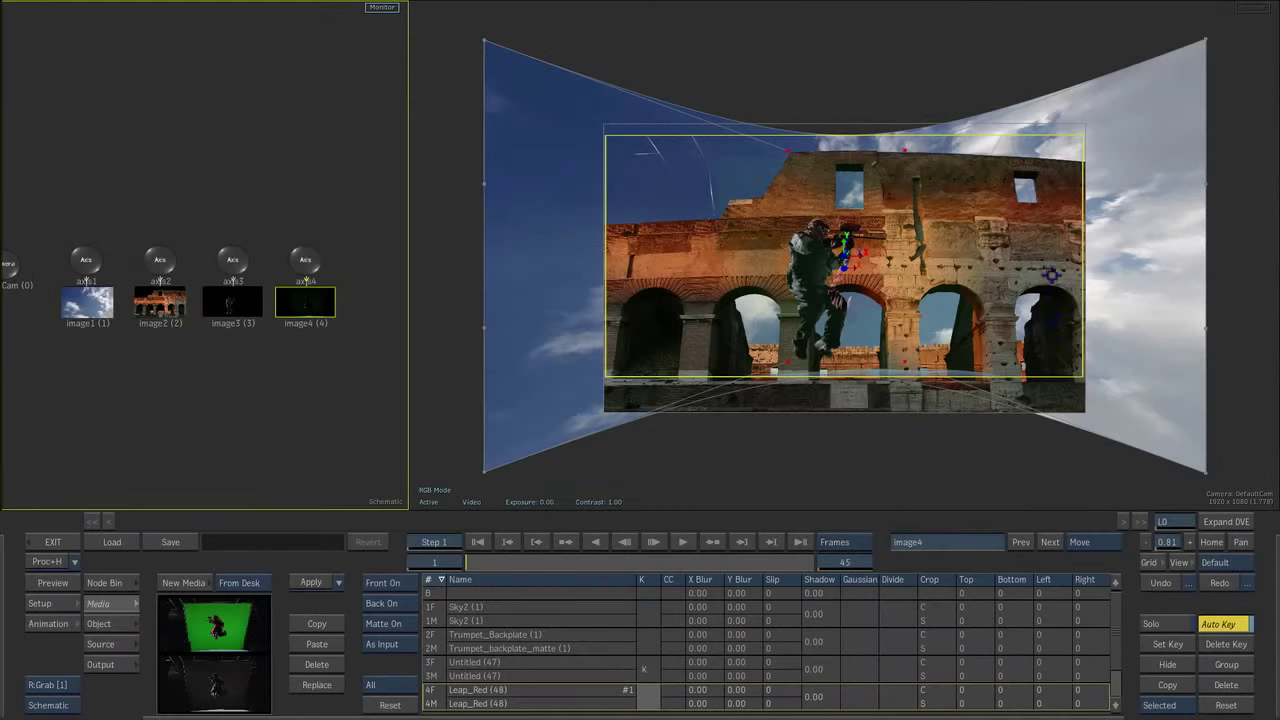
{"action": "double_click", "coordinate": [305, 259]}
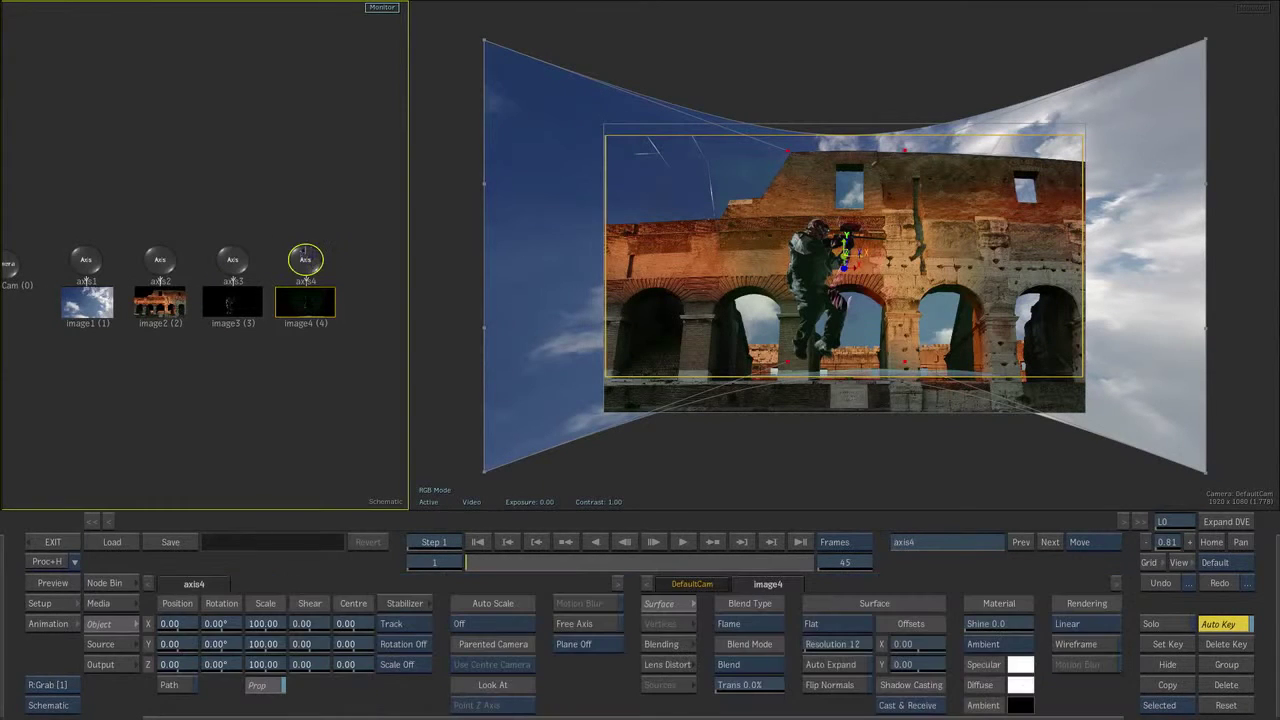
Copy the keyer setup from the grey-clothed shooter's media layer to the Leap_Red layer
{"action": "left_click", "coordinate": [100, 603]}
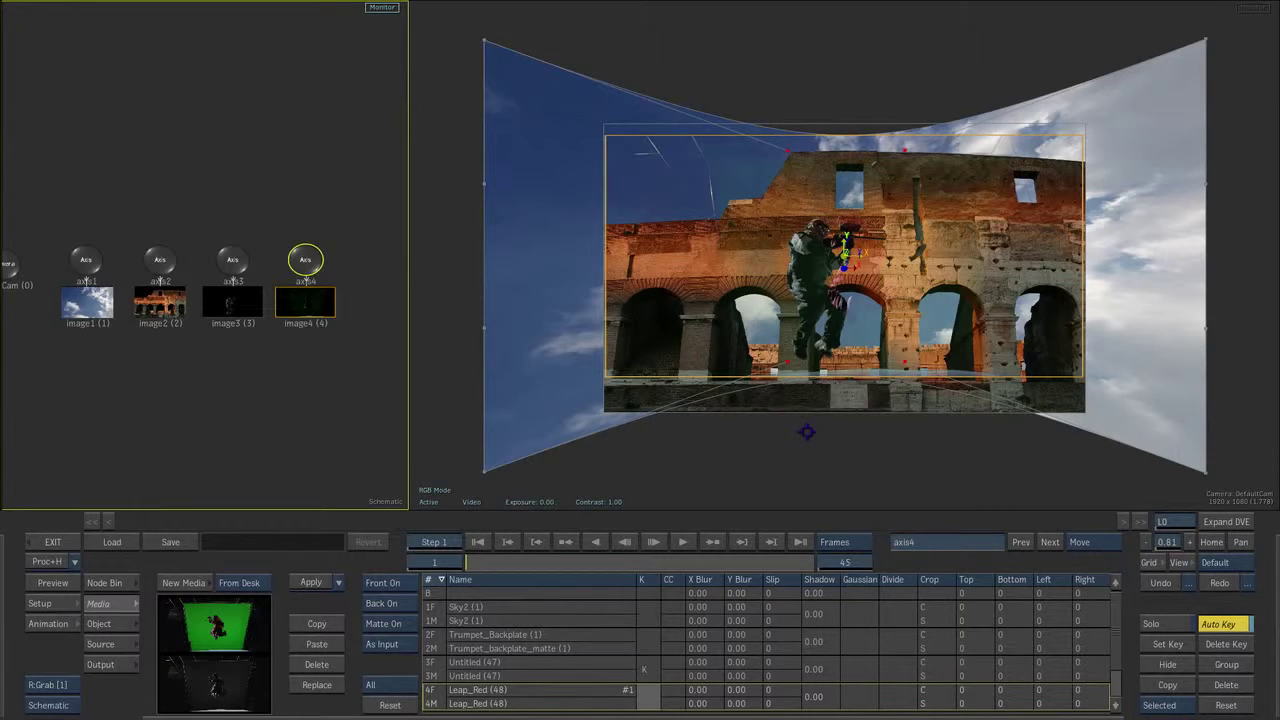
{"action": "left_click", "coordinate": [655, 672]}
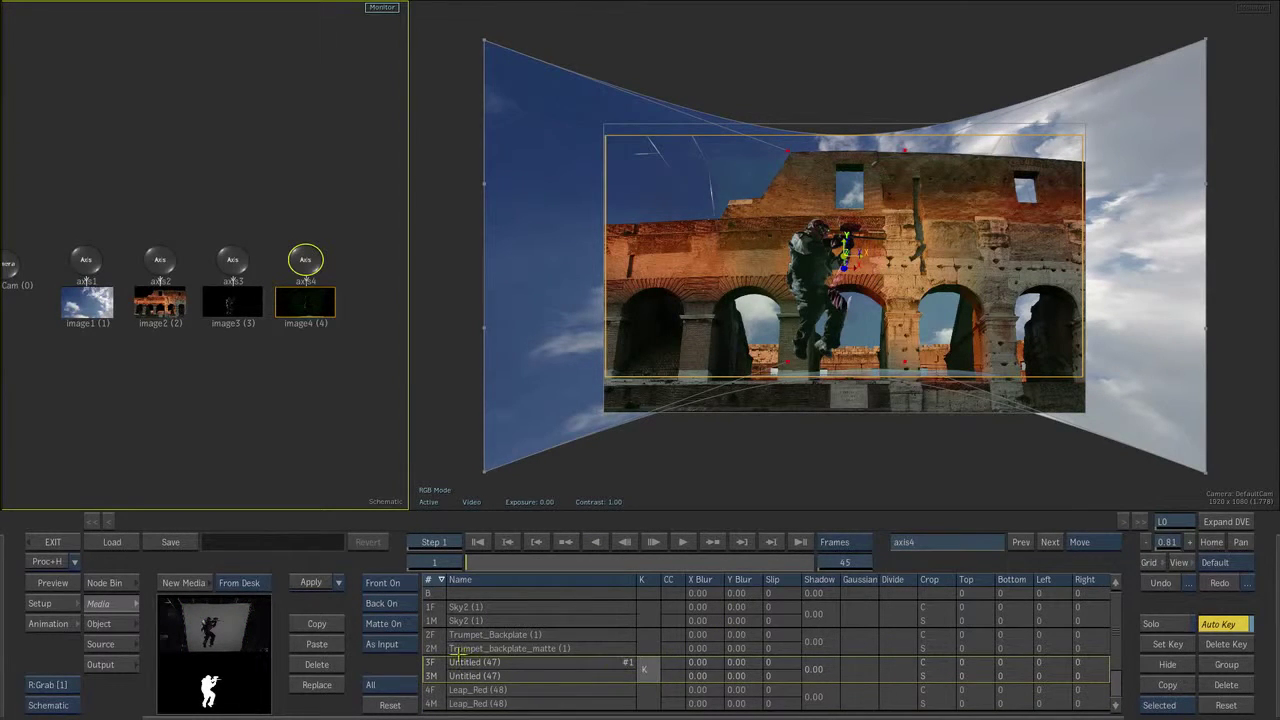
{"action": "left_click", "coordinate": [316, 622]}
{"action": "left_click", "coordinate": [644, 691]}
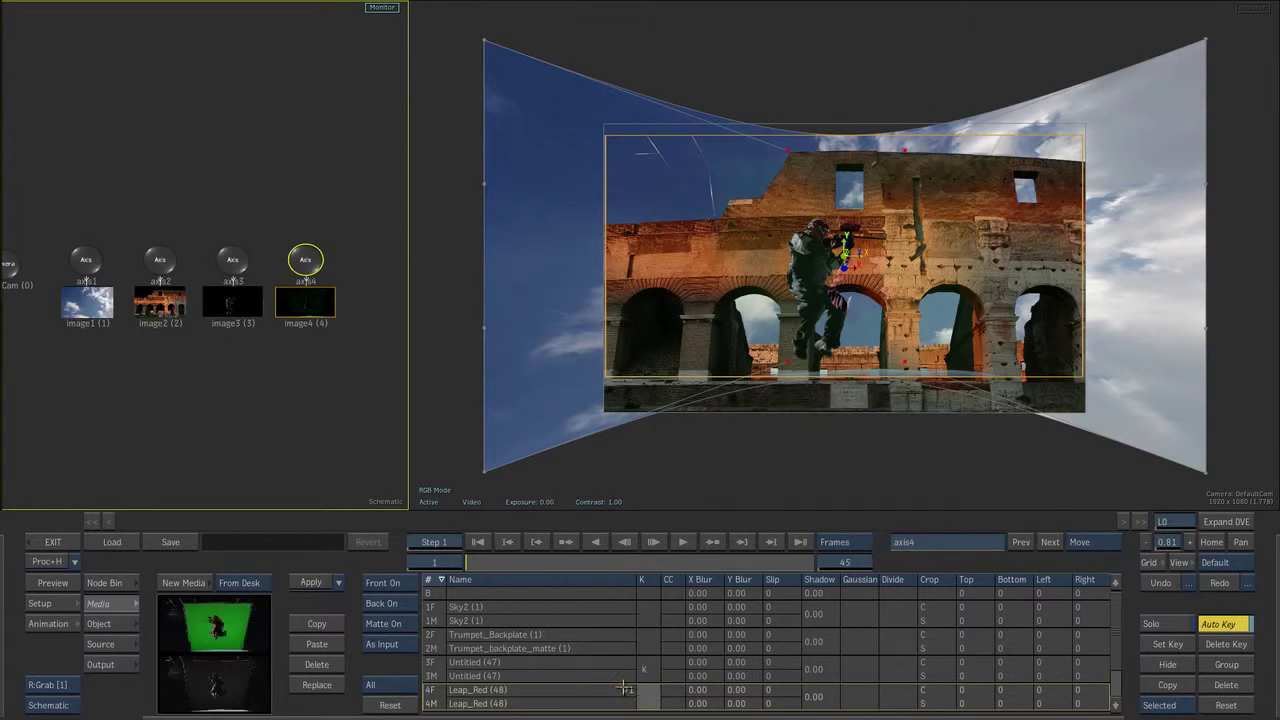
{"action": "left_click", "coordinate": [333, 643]}
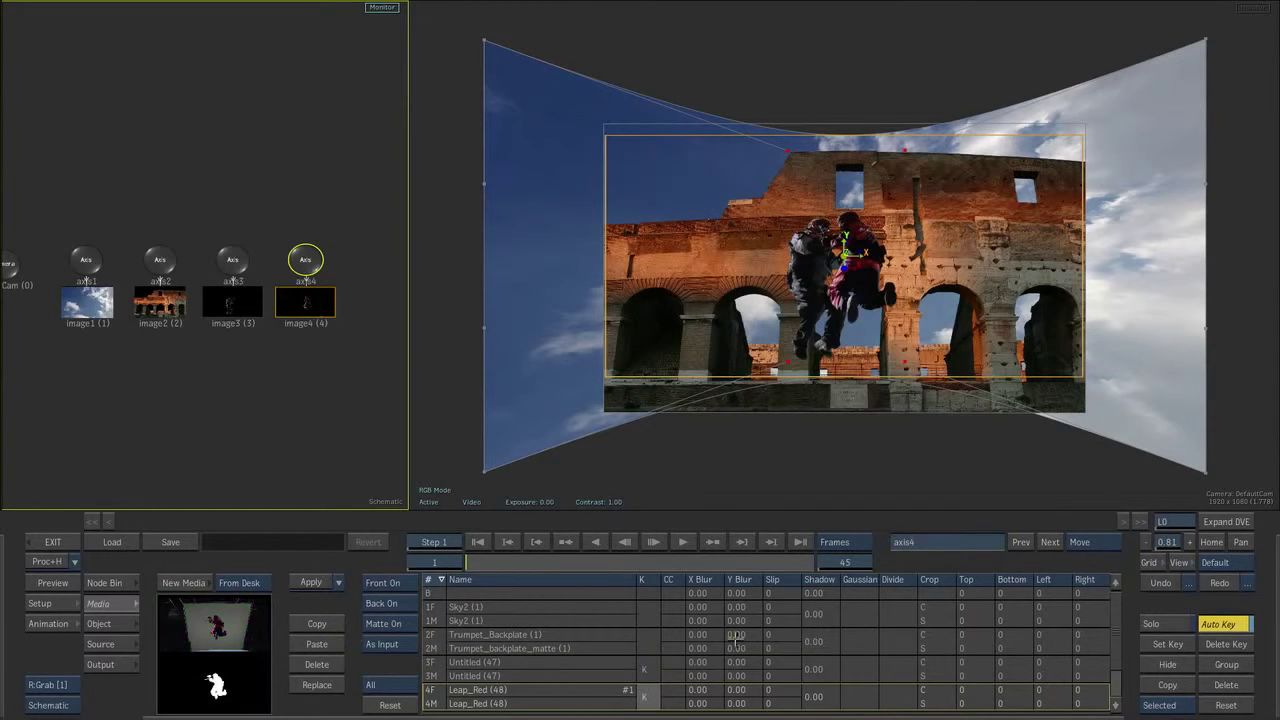
Open the keyer for Leap_Red and tighten its matte's white level in the histogram
{"action": "left_click", "coordinate": [645, 695]}
{"action": "left_click", "coordinate": [645, 697]}
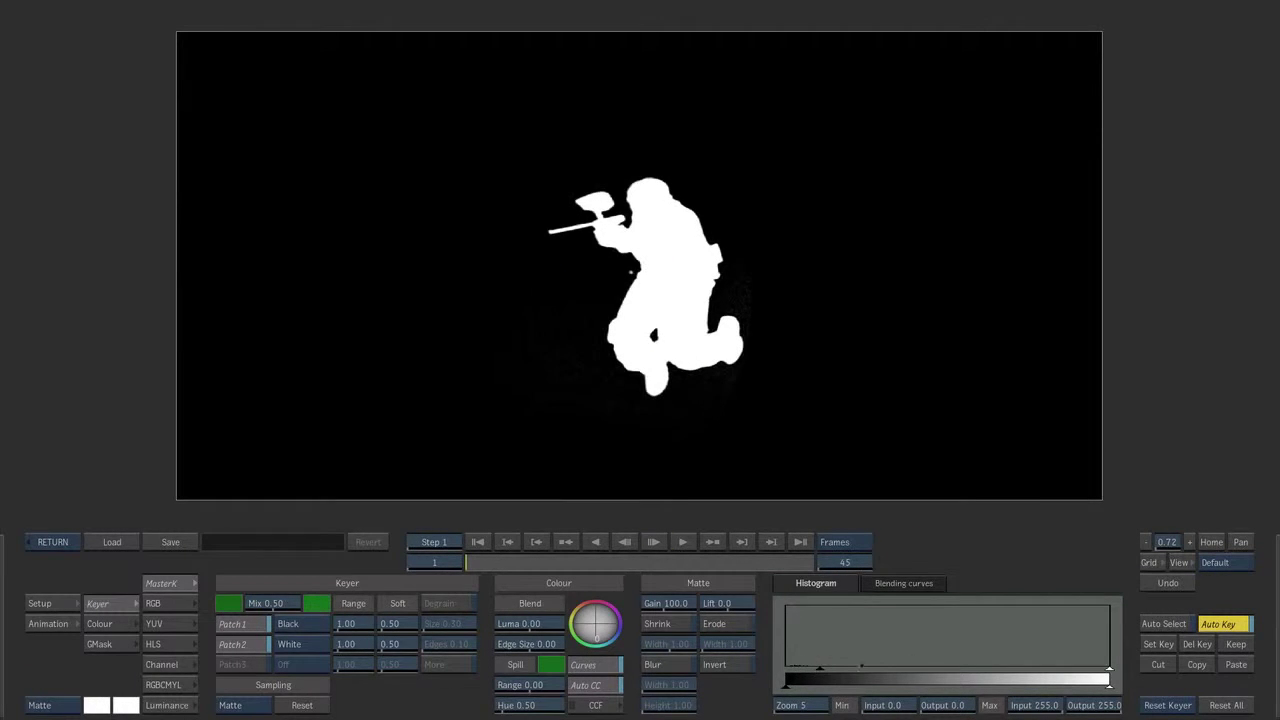
{"action": "left_click_drag", "start_coordinate": [1097, 672], "coordinate": [1065, 670]}
Reshape the copied garbage mask to surround the Leap_Red figure and scrub through the frames to check it
{"action": "left_click", "coordinate": [118, 645]}
{"action": "left_click_drag", "start_coordinate": [494, 560], "coordinate": [466, 555]}
{"action": "left_click_drag", "start_coordinate": [752, 314], "coordinate": [772, 315]}
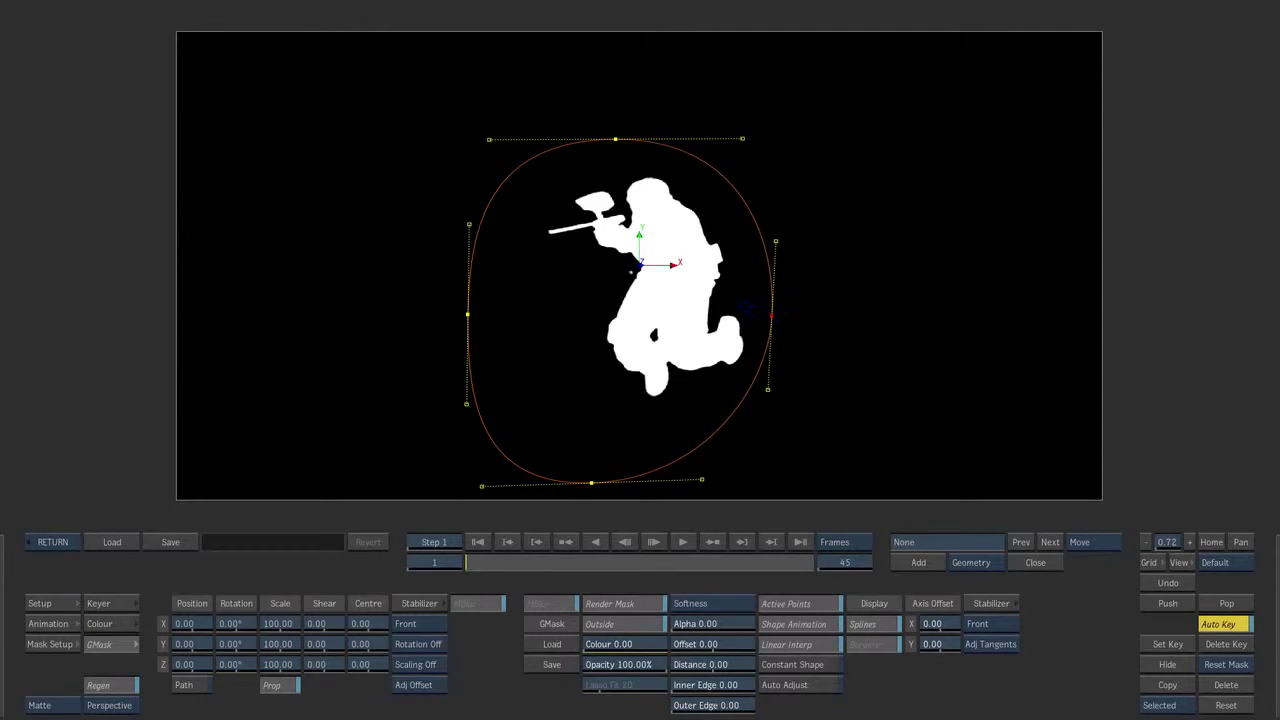
{"action": "left_click_drag", "start_coordinate": [468, 313], "coordinate": [491, 294]}
{"action": "left_click_drag", "start_coordinate": [612, 465], "coordinate": [670, 430]}
{"action": "left_click_drag", "start_coordinate": [615, 138], "coordinate": [651, 130]}
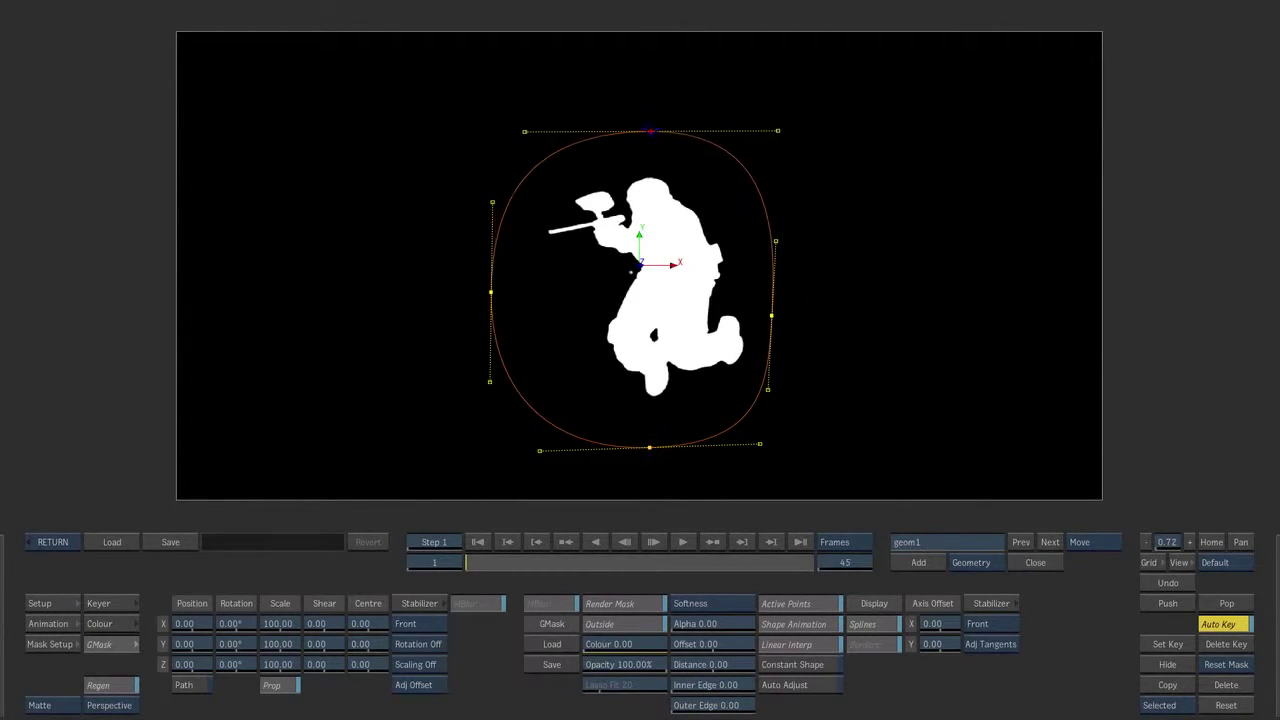
{"action": "left_click", "coordinate": [482, 563]}
{"action": "left_click_drag", "start_coordinate": [540, 564], "coordinate": [410, 551]}
Return to Action and separate the figures, moving the grey shooter left and the Leap_Red axis to X 281
{"action": "left_click", "coordinate": [36, 542]}
{"action": "left_click", "coordinate": [232, 260]}
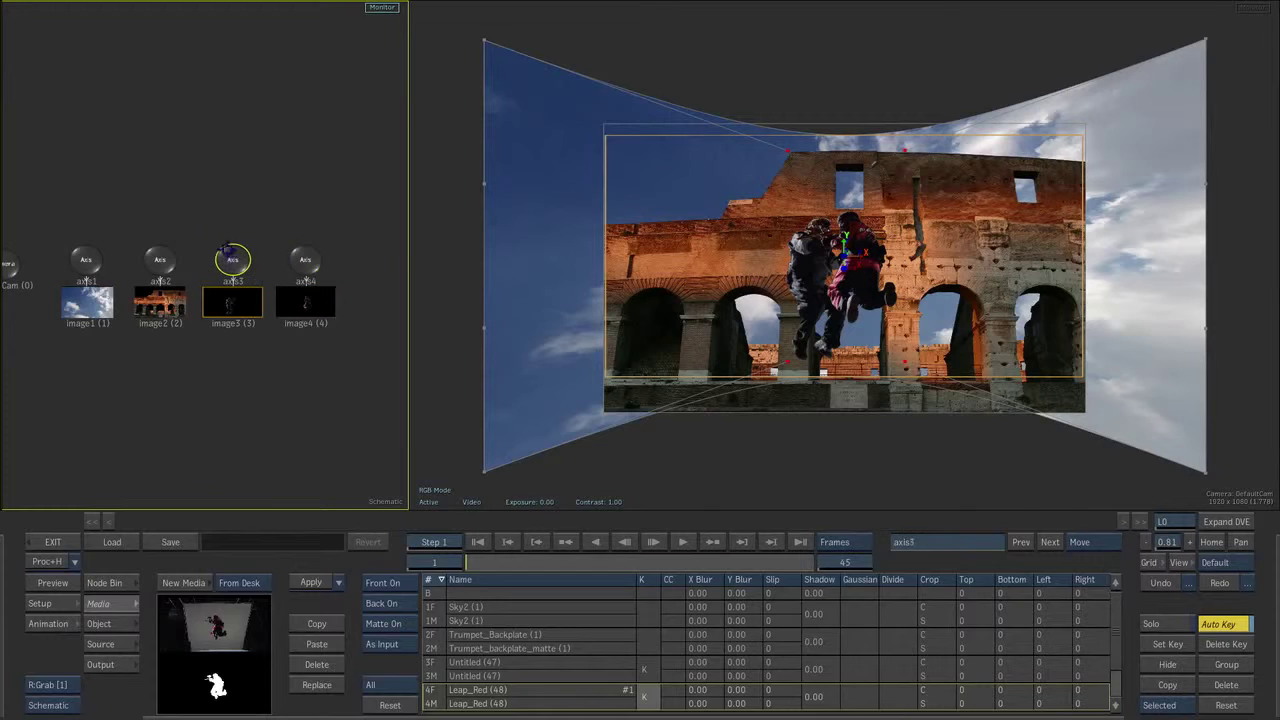
{"action": "left_click_drag", "start_coordinate": [143, 623], "coordinate": [402, 611]}
{"action": "left_click", "coordinate": [305, 262]}
Orbit the camera to inspect the depth spacing between the figures, Colosseum and sky, and undo the camera move
{"action": "key", "text": "o"}
{"action": "left_click_drag", "start_coordinate": [1137, 295], "coordinate": [1136, 331]}
{"action": "left_click_drag", "start_coordinate": [573, 413], "coordinate": [565, 387]}
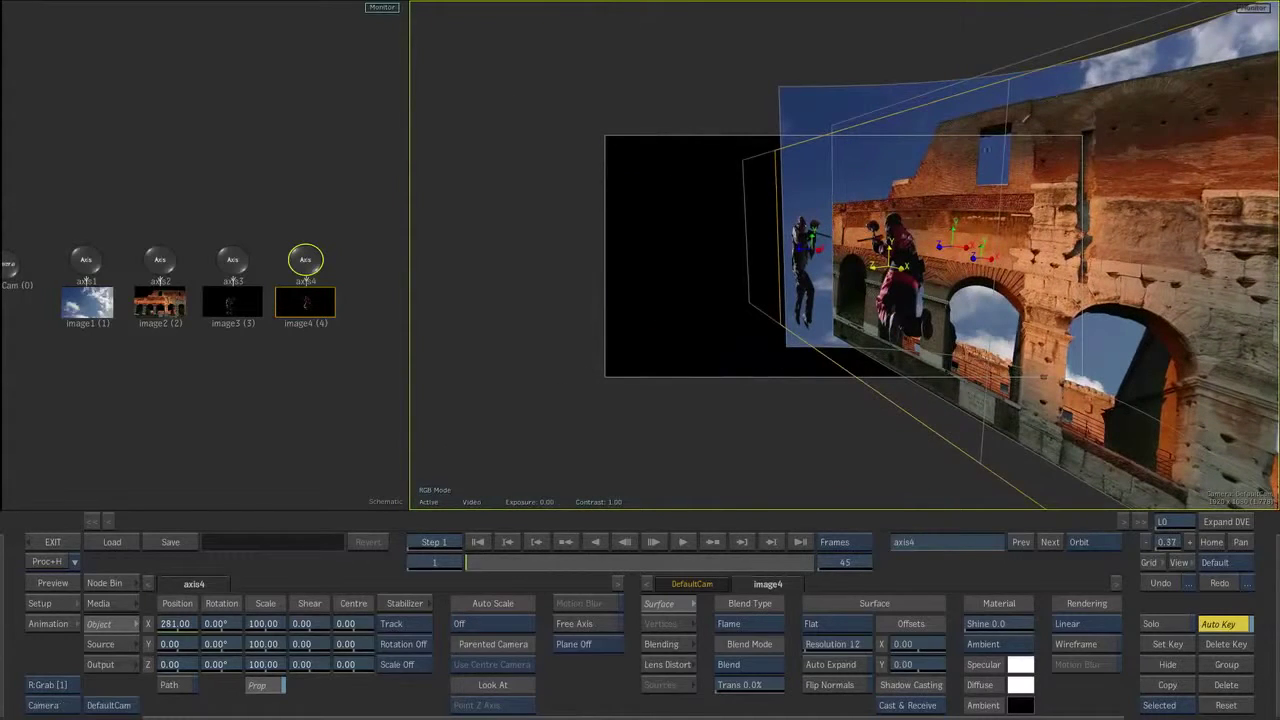
{"action": "left_click", "coordinate": [1160, 582]}
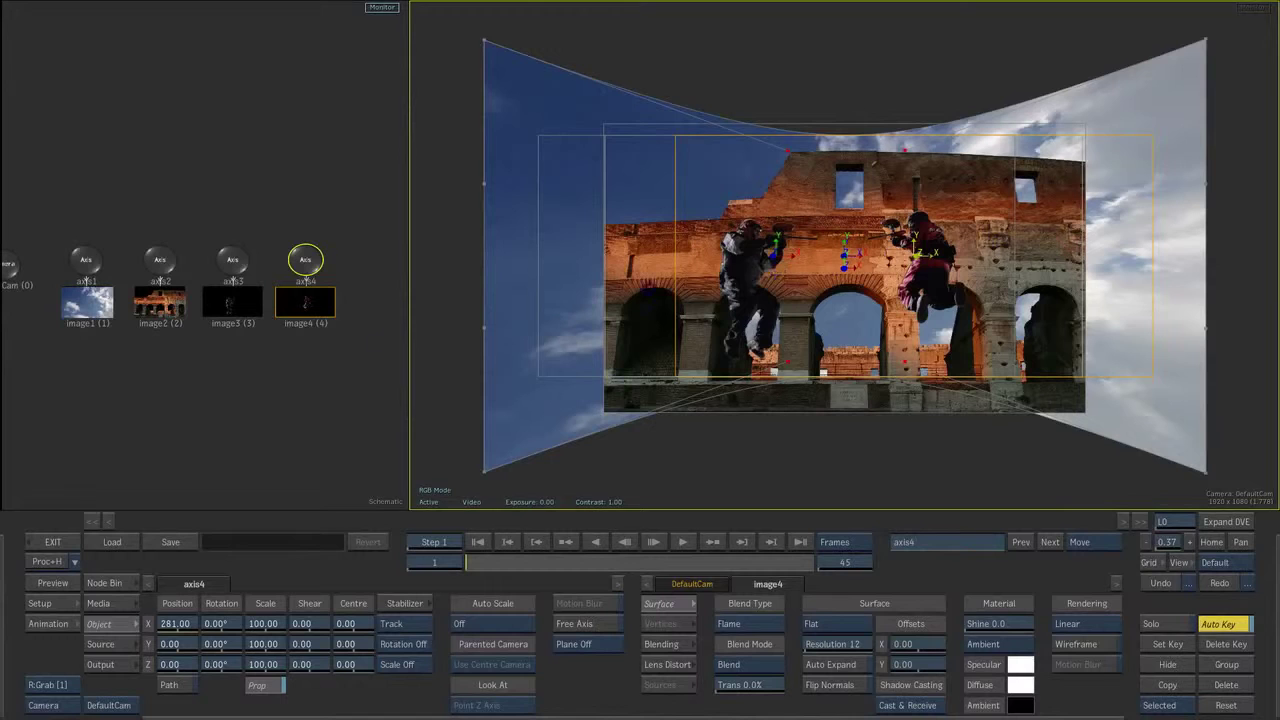
Switch the schematic view to Top, add a light in front of the figures and raise it toward the sky's upper-left corner
{"action": "left_click", "coordinate": [204, 387]}
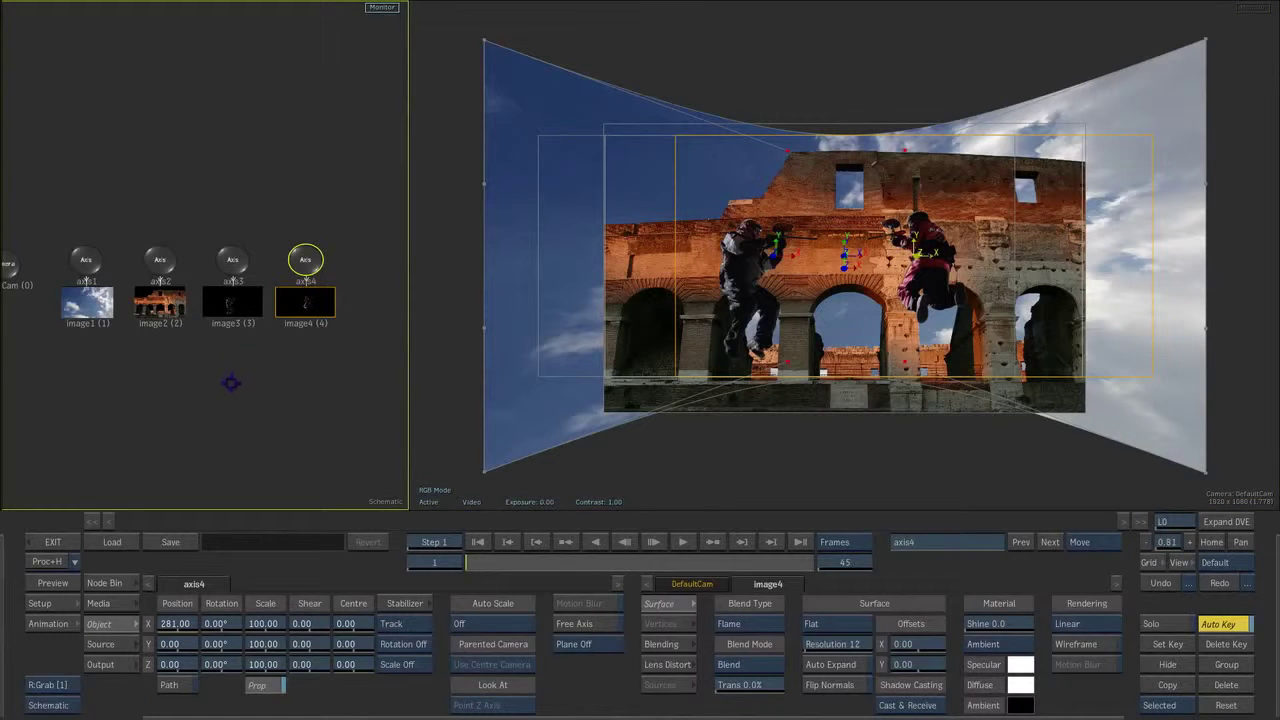
{"action": "key", "text": "F8"}
{"action": "key", "text": "Escape"}
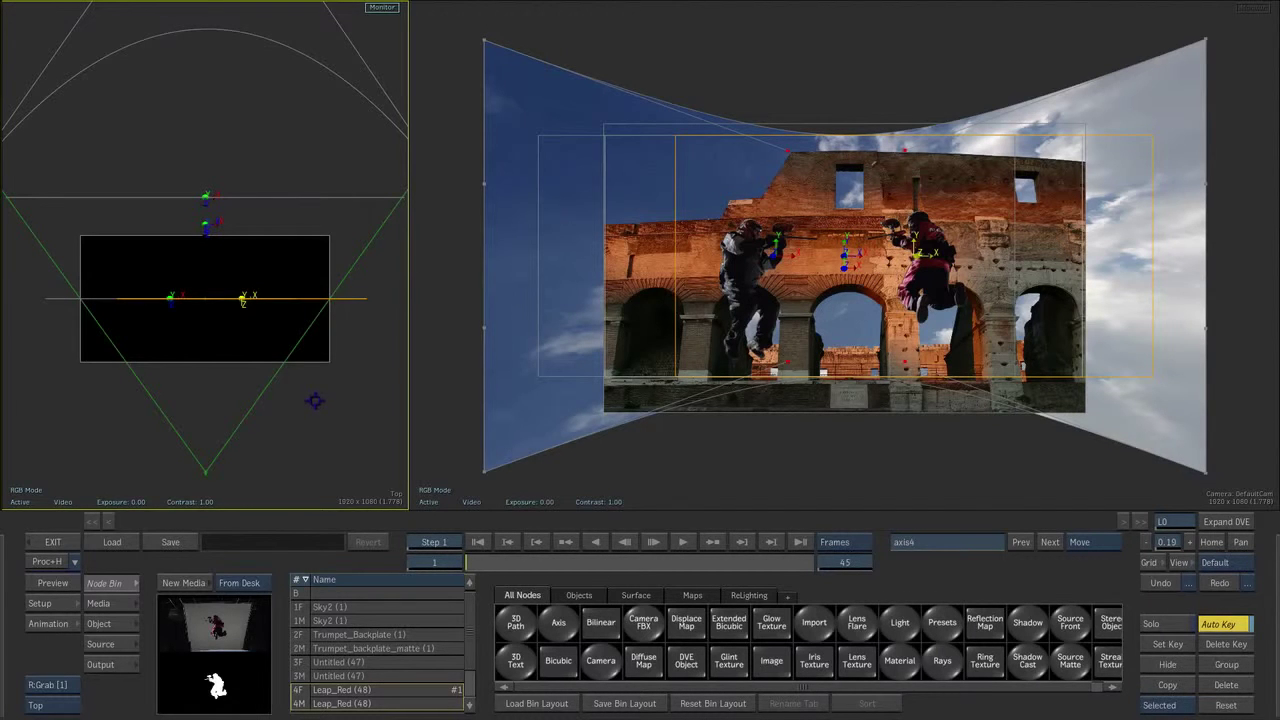
{"action": "left_click_drag", "start_coordinate": [899, 625], "coordinate": [111, 384]}
{"action": "mouse_move", "coordinate": [491, 254]}
{"action": "left_mouse_down"}
{"action": "mouse_move", "coordinate": [515, 158]}
{"action": "mouse_move", "coordinate": [508, 75]}
{"action": "left_mouse_up"}
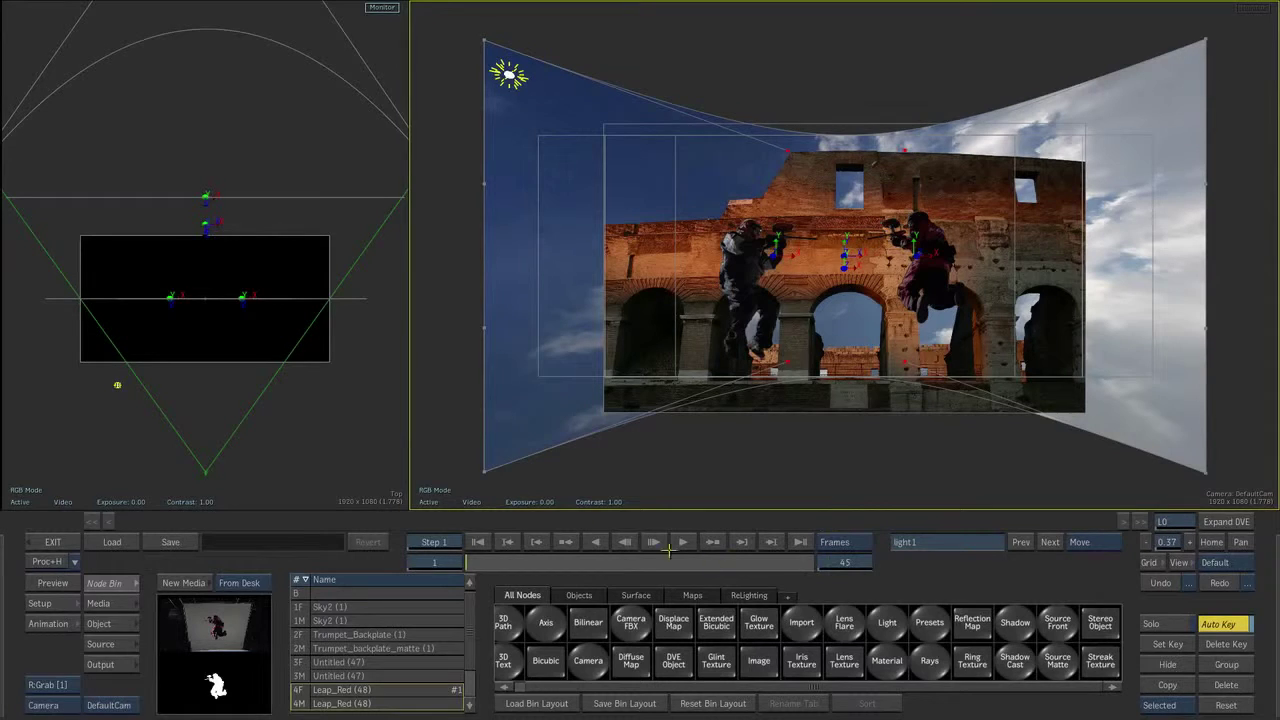
Add a Shadow Cast node from the ReLighting set to the light and move the light closer to the Colosseum's upper-left corner
{"action": "left_click", "coordinate": [748, 595]}
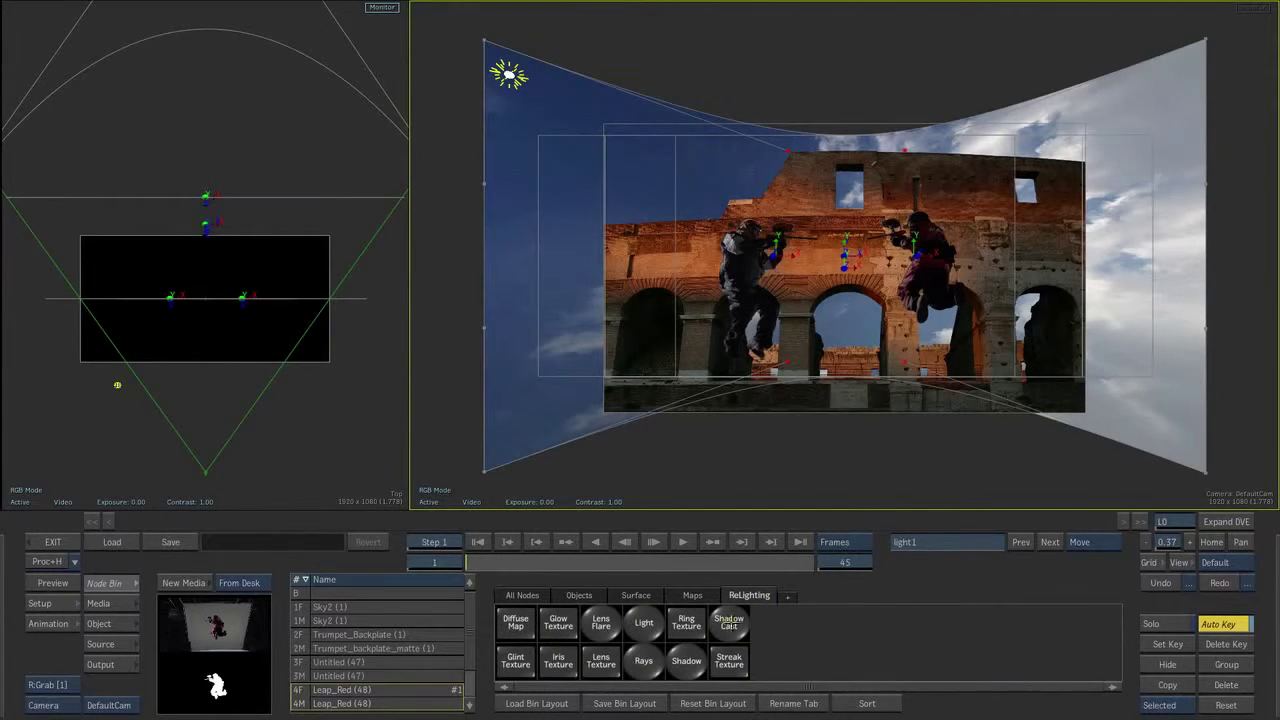
{"action": "left_click", "coordinate": [728, 621]}
{"action": "left_click_drag", "start_coordinate": [509, 74], "coordinate": [606, 170]}
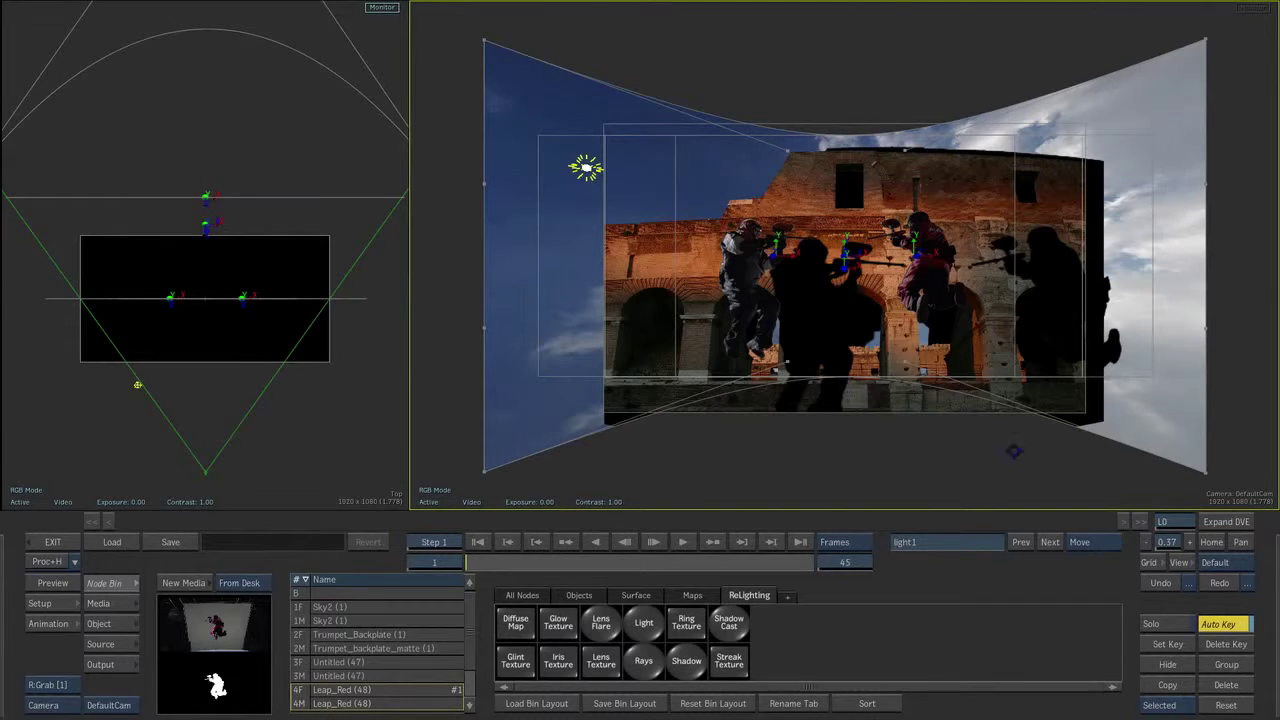
{"action": "left_click", "coordinate": [300, 408]}
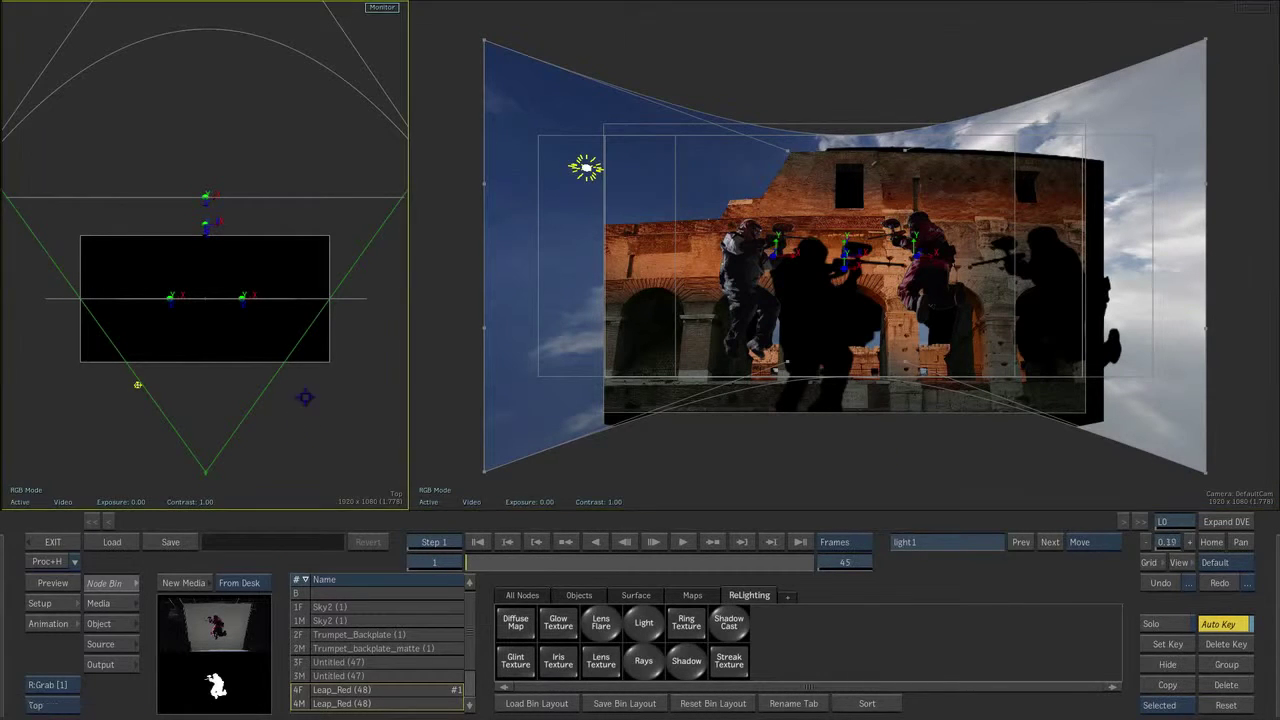
Return to the schematic view and turn off shadow casting for the sky image
{"action": "key", "text": "Escape"}
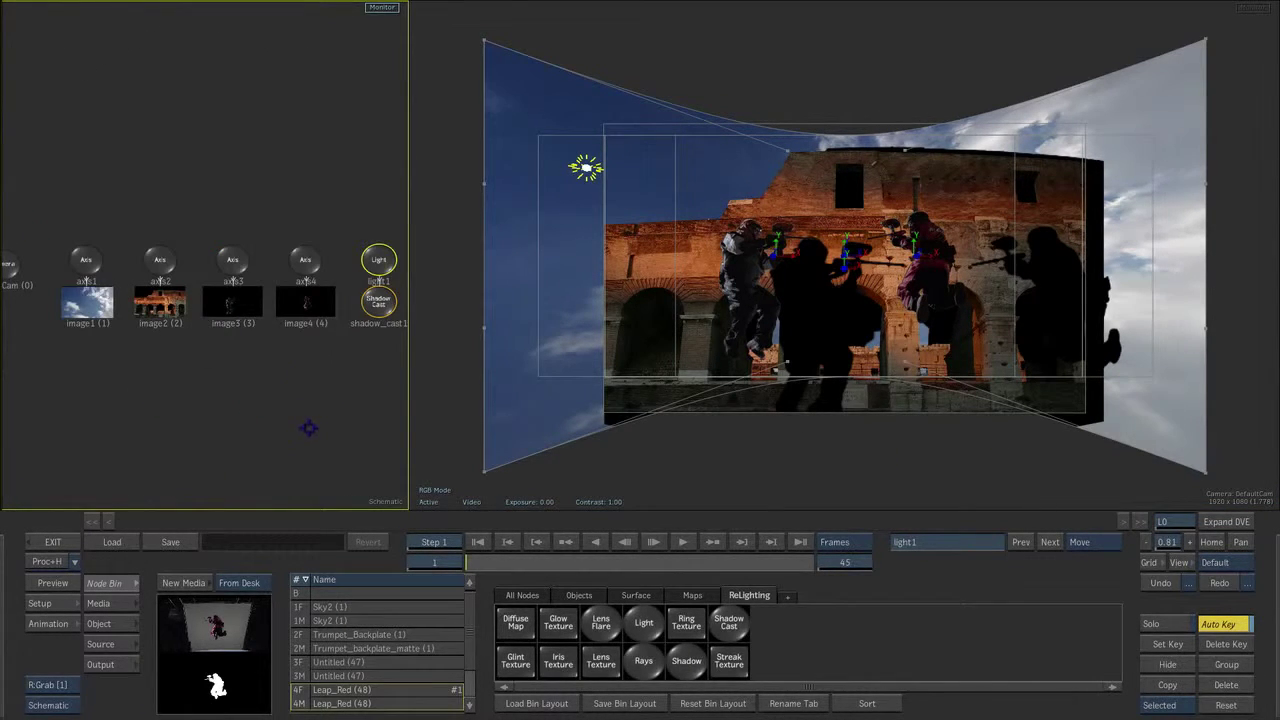
{"action": "double_click", "coordinate": [378, 301]}
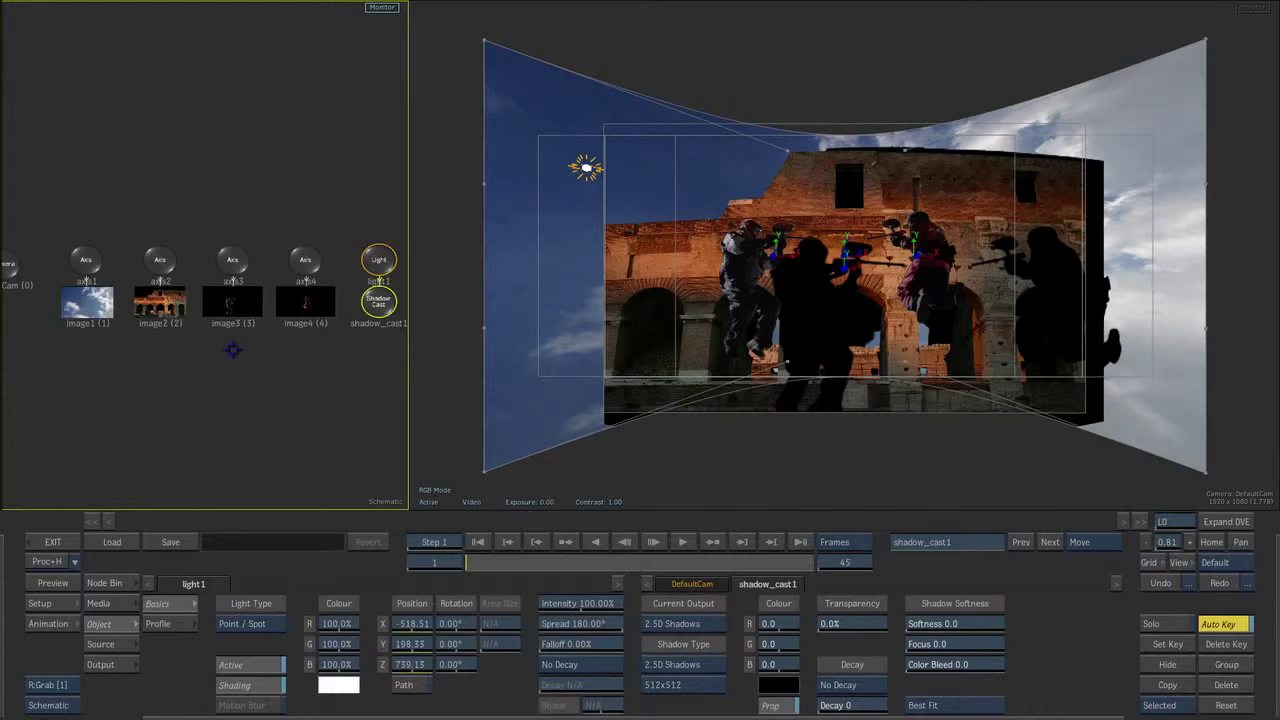
{"action": "left_click", "coordinate": [88, 302]}
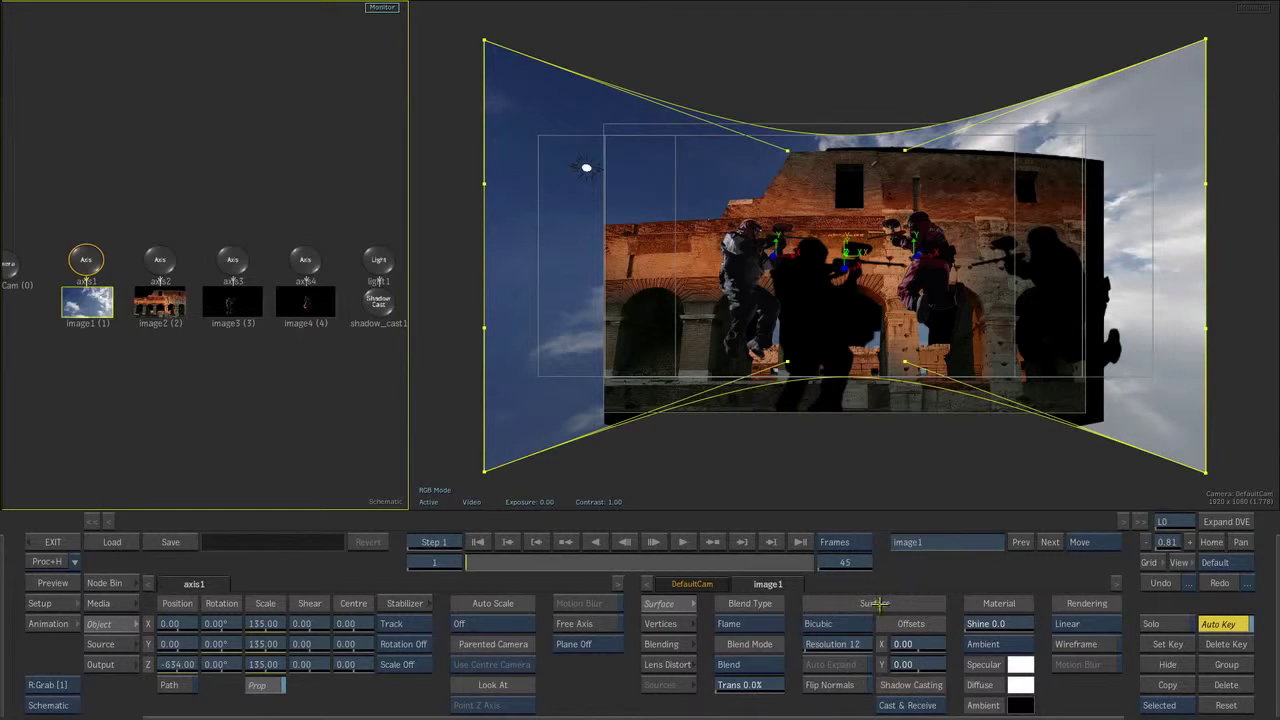
{"action": "left_click", "coordinate": [918, 705]}
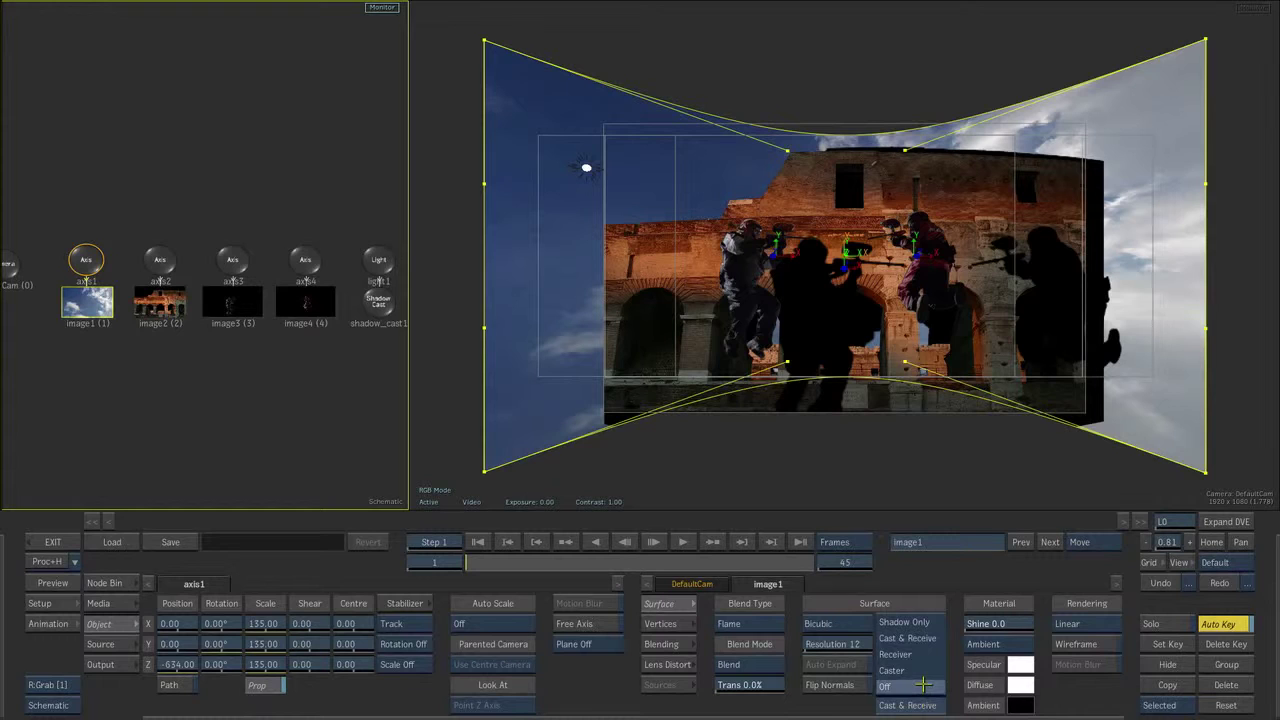
{"action": "left_click", "coordinate": [923, 686]}
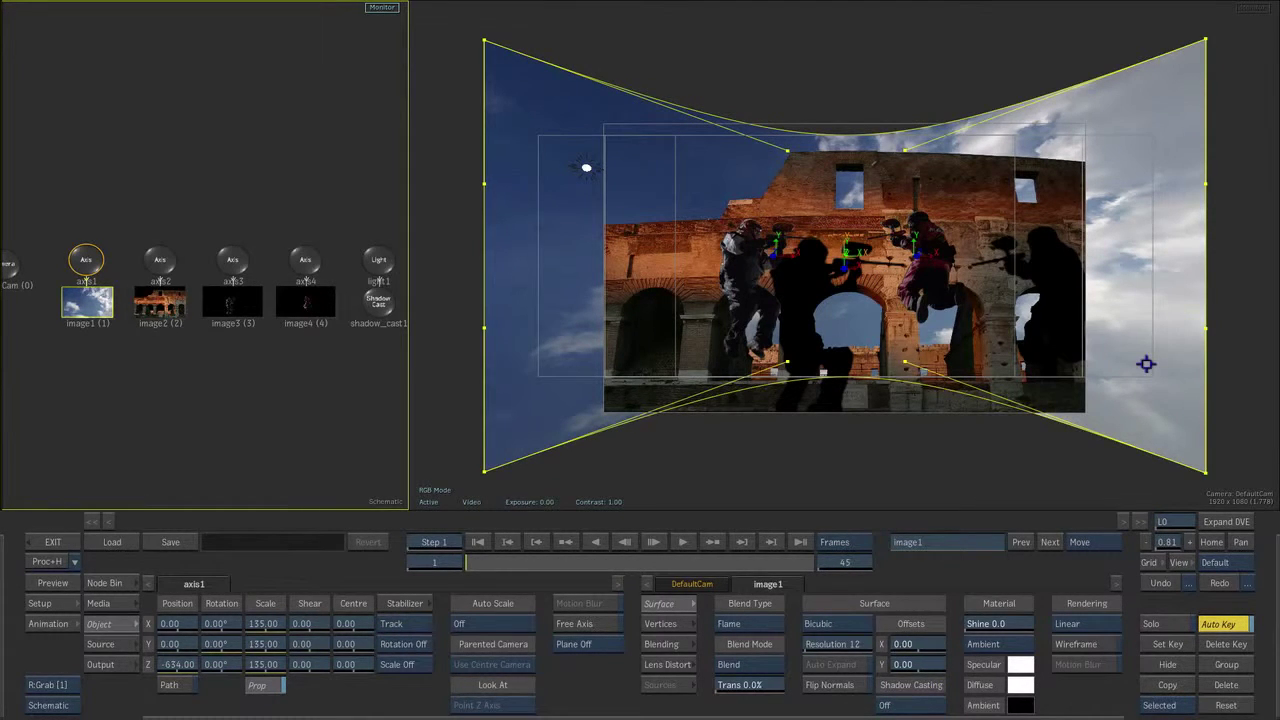
Set the shadow cast's softness to 23 and transparency to 23%, and reposition the light near the Colosseum's upper-left corner at about X -485, Y 243
{"action": "left_click", "coordinate": [378, 300]}
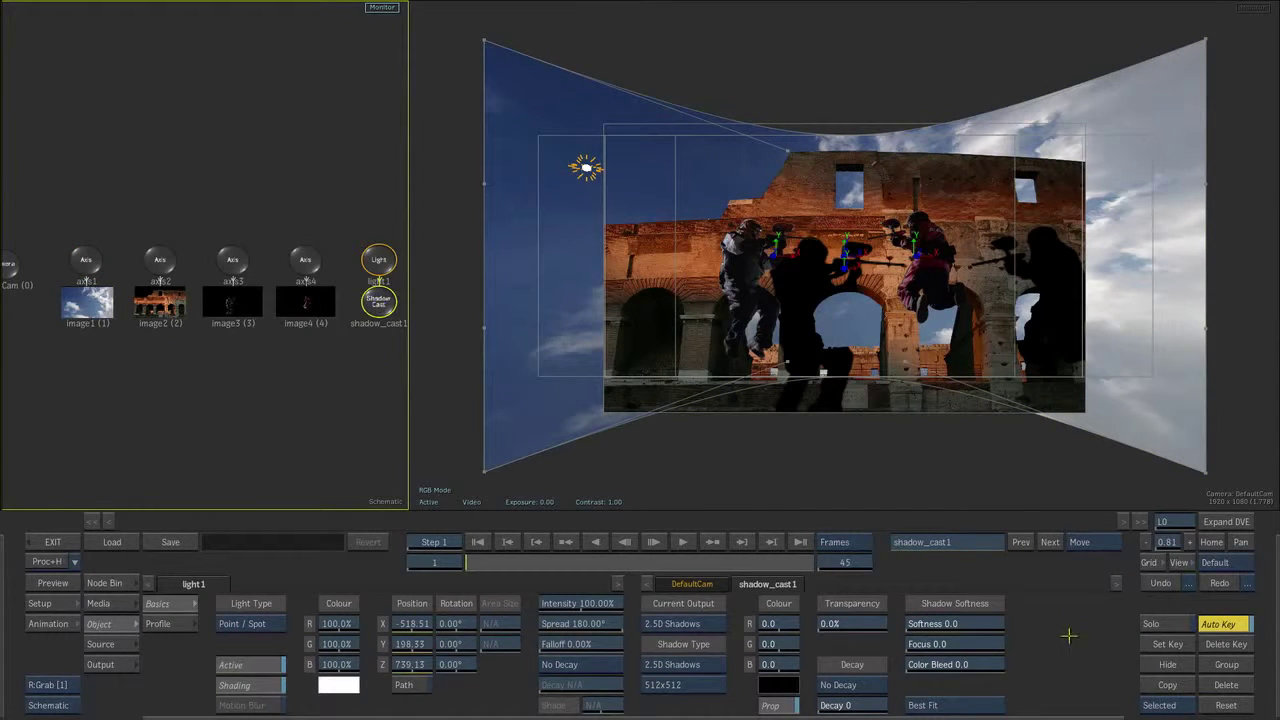
{"action": "left_click_drag", "start_coordinate": [950, 623], "coordinate": [967, 623]}
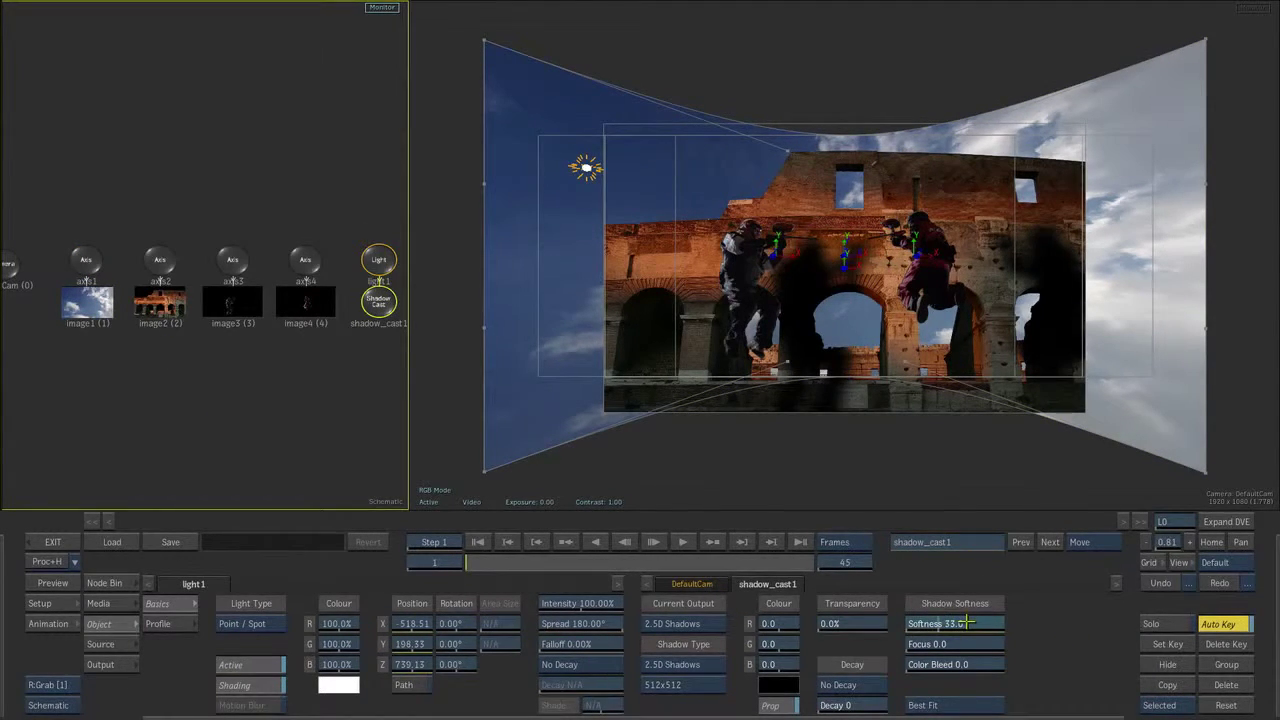
{"action": "left_click_drag", "start_coordinate": [846, 623], "coordinate": [858, 623]}
{"action": "left_click_drag", "start_coordinate": [586, 168], "coordinate": [980, 218]}
{"action": "left_click_drag", "start_coordinate": [856, 267], "coordinate": [603, 148]}
{"action": "left_click_drag", "start_coordinate": [477, 562], "coordinate": [834, 558]}
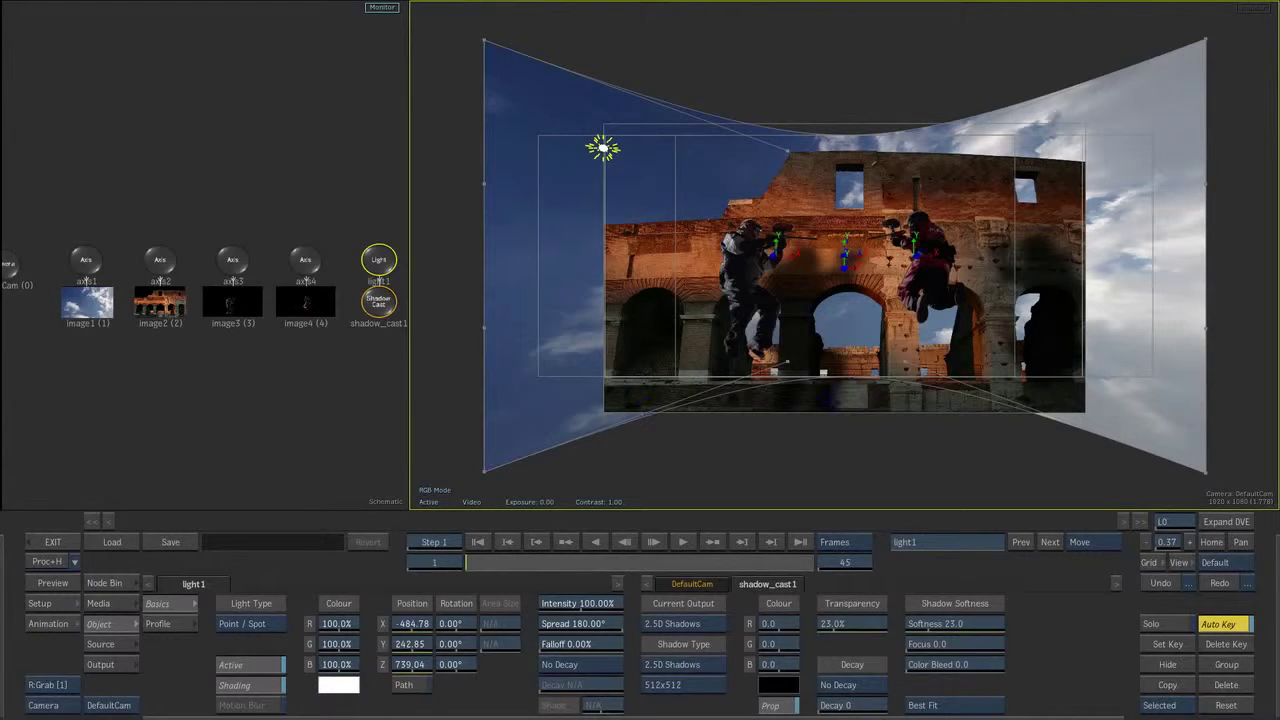
Add a second light to the scene and place it over the Colosseum's upper-right wall, above the red shooter
{"action": "left_click_drag", "start_coordinate": [331, 391], "coordinate": [210, 400]}
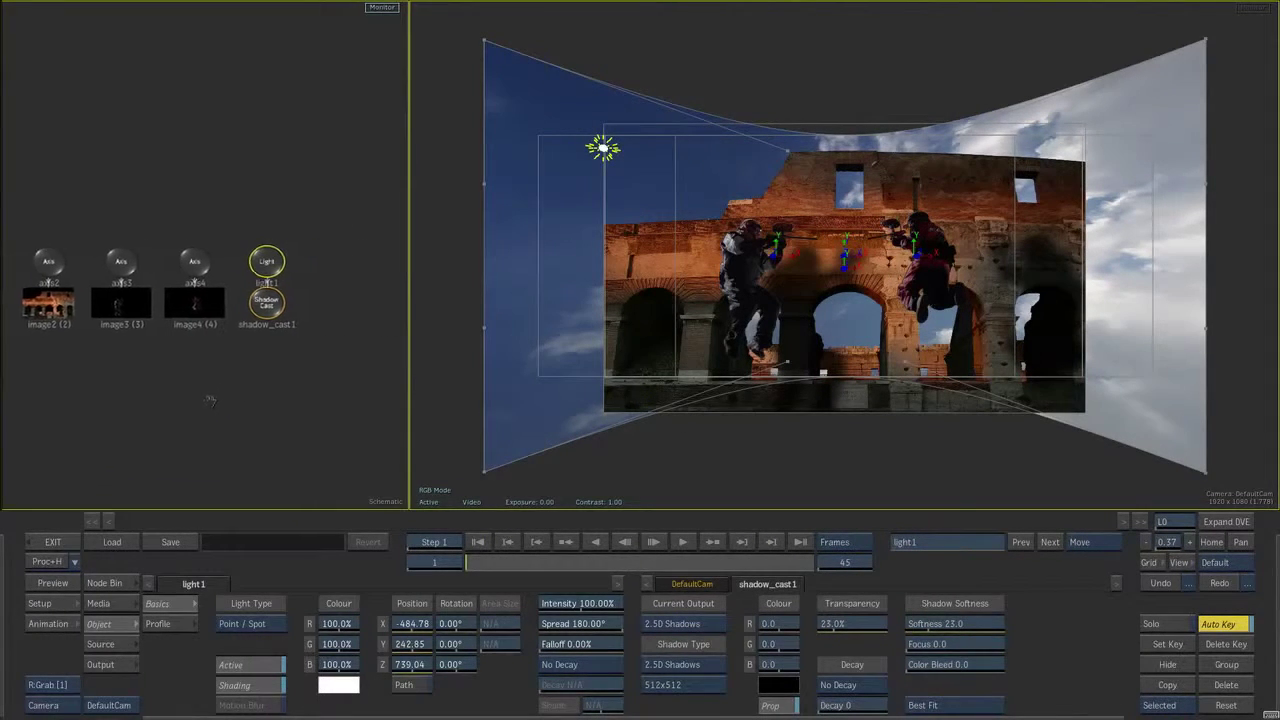
{"action": "left_click", "coordinate": [104, 583]}
{"action": "left_click_drag", "start_coordinate": [644, 622], "coordinate": [346, 262]}
{"action": "left_click_drag", "start_coordinate": [850, 246], "coordinate": [961, 179]}
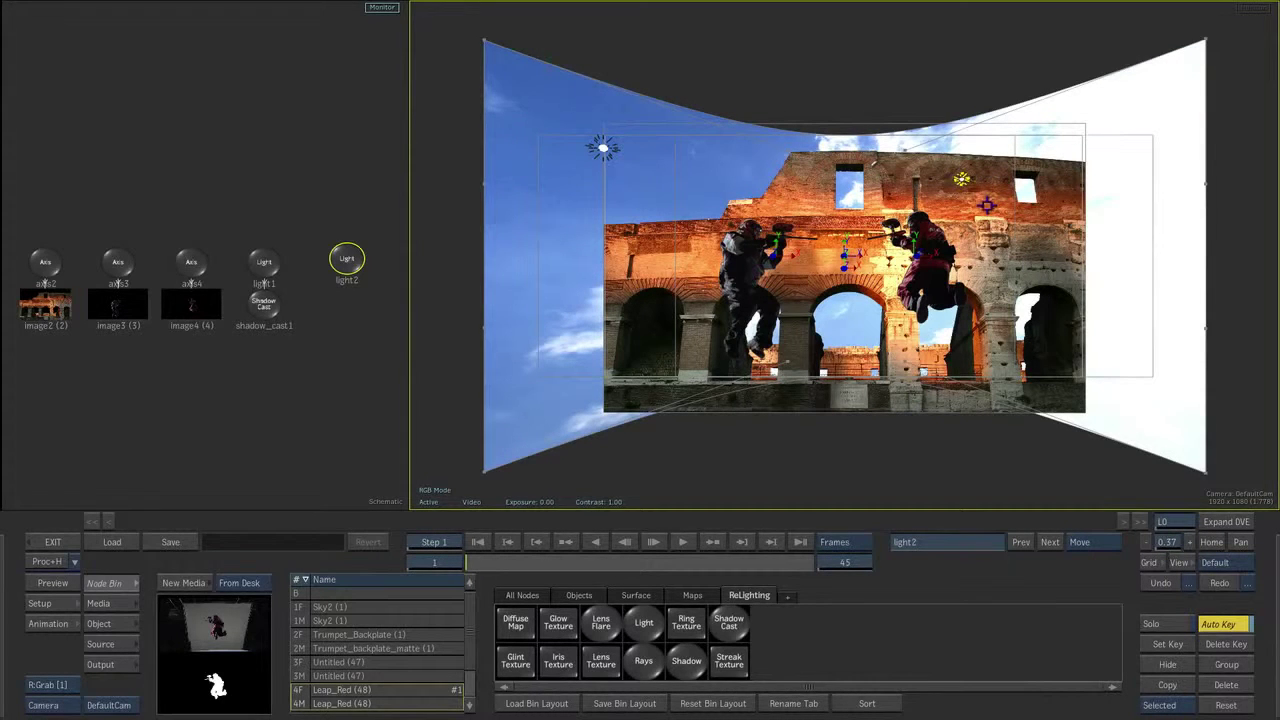
{"action": "mouse_move", "coordinate": [961, 179]}
{"action": "left_mouse_down"}
{"action": "mouse_move", "coordinate": [1047, 229]}
{"action": "mouse_move", "coordinate": [910, 305]}
{"action": "mouse_move", "coordinate": [808, 235]}
{"action": "mouse_move", "coordinate": [757, 157]}
{"action": "mouse_move", "coordinate": [666, 216]}
{"action": "mouse_move", "coordinate": [900, 240]}
{"action": "mouse_move", "coordinate": [958, 174]}
{"action": "left_mouse_up"}
Add a Lens Flare node to the second light and move the light to about X 526, Y 380
{"action": "left_click", "coordinate": [600, 622]}
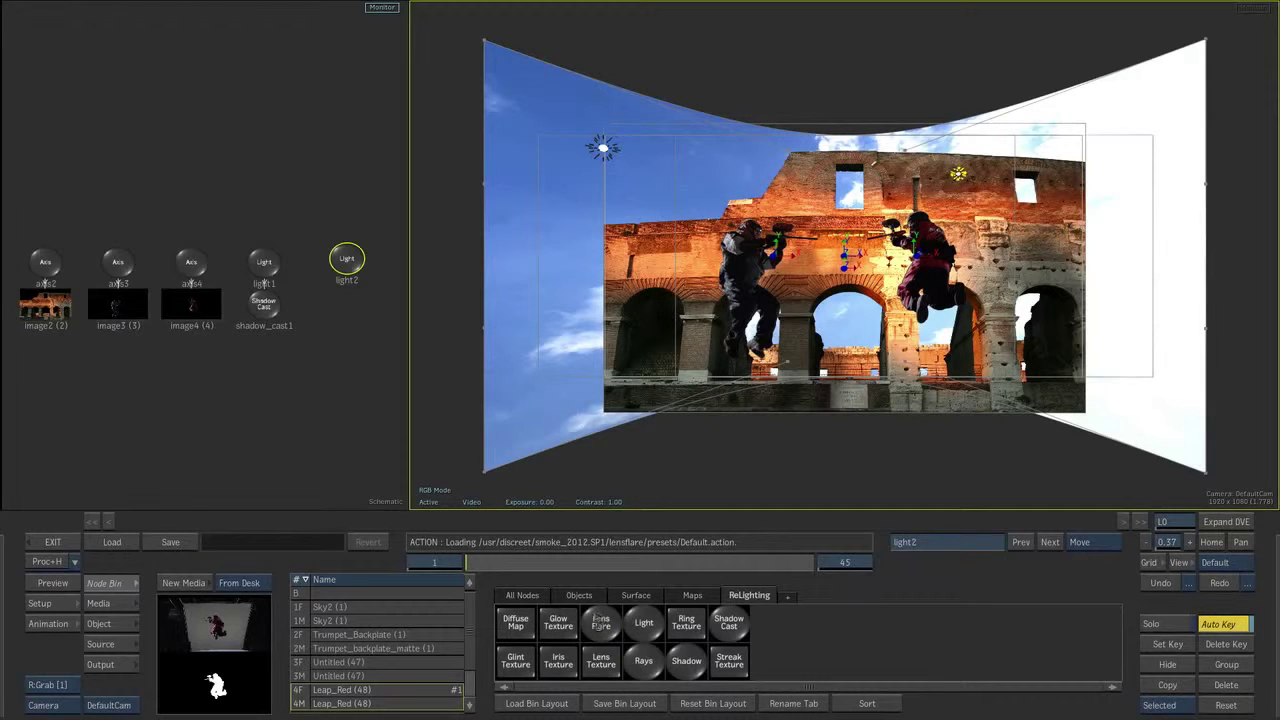
{"action": "left_click_drag", "start_coordinate": [958, 173], "coordinate": [983, 164]}
{"action": "left_click_drag", "start_coordinate": [361, 236], "coordinate": [298, 278]}
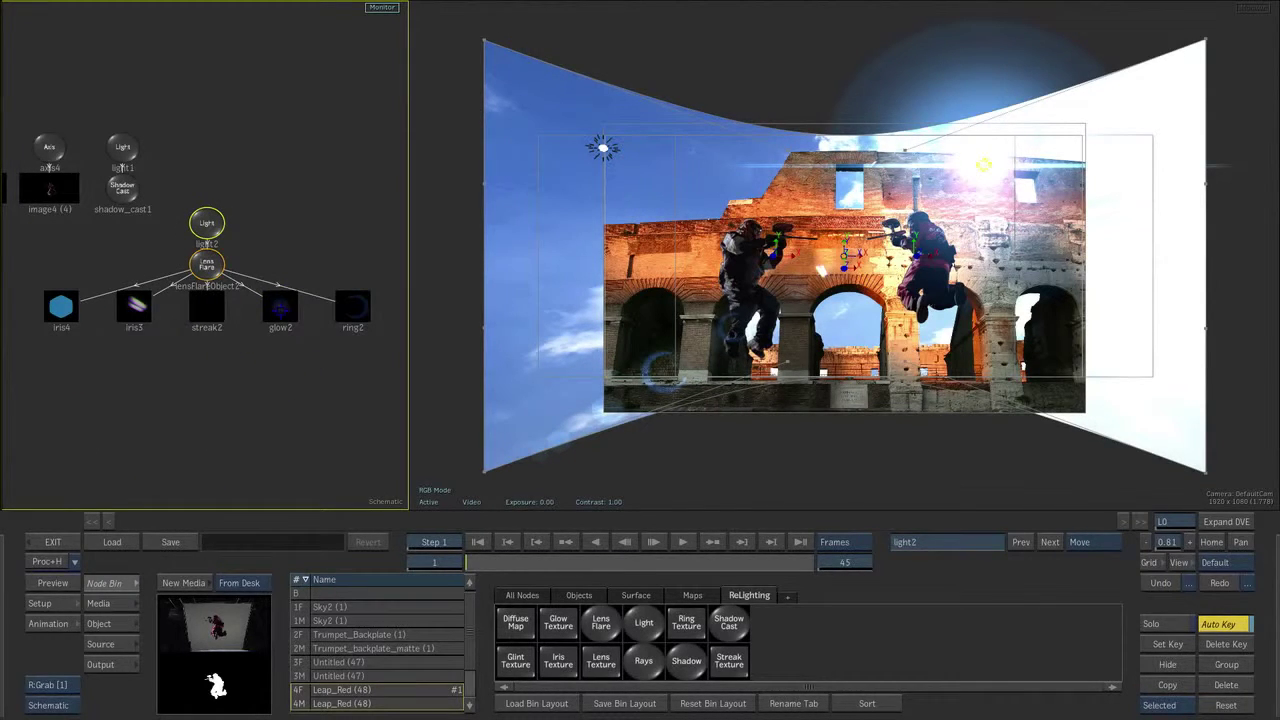
Set the lens flare's ring element to rotation 0 and scale 29%
{"action": "left_click", "coordinate": [351, 307]}
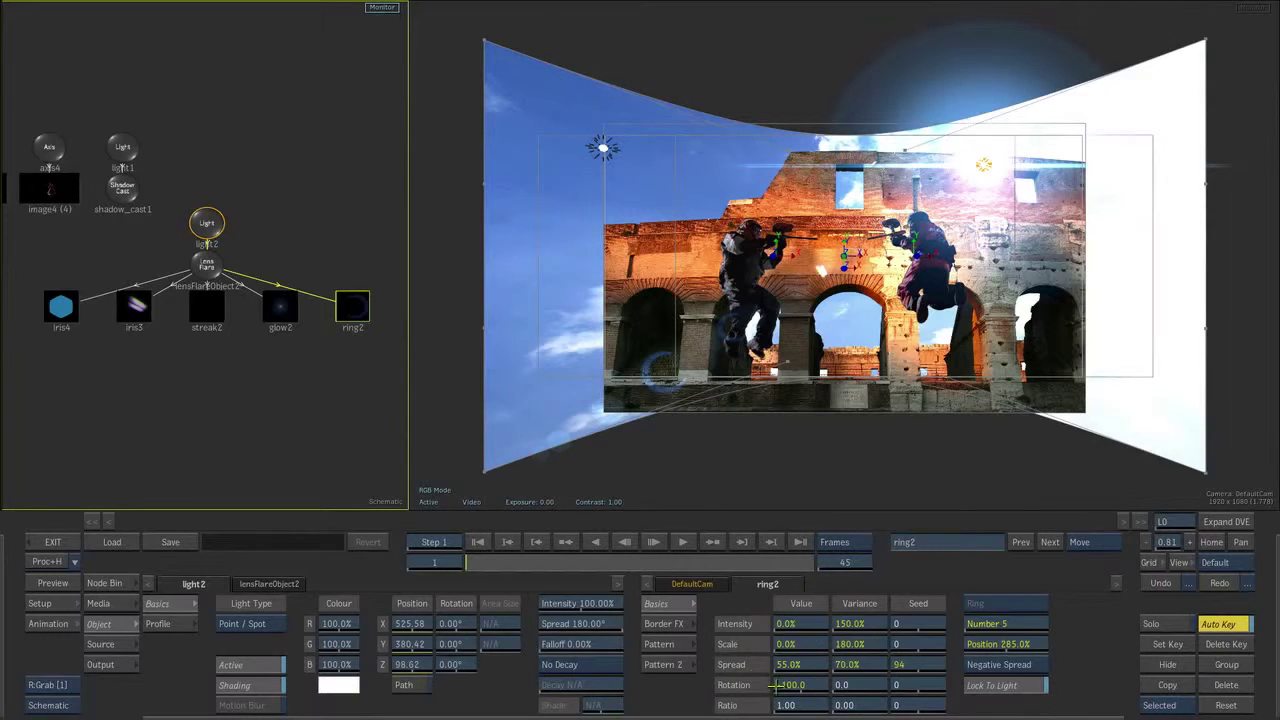
{"action": "left_click", "coordinate": [672, 643]}
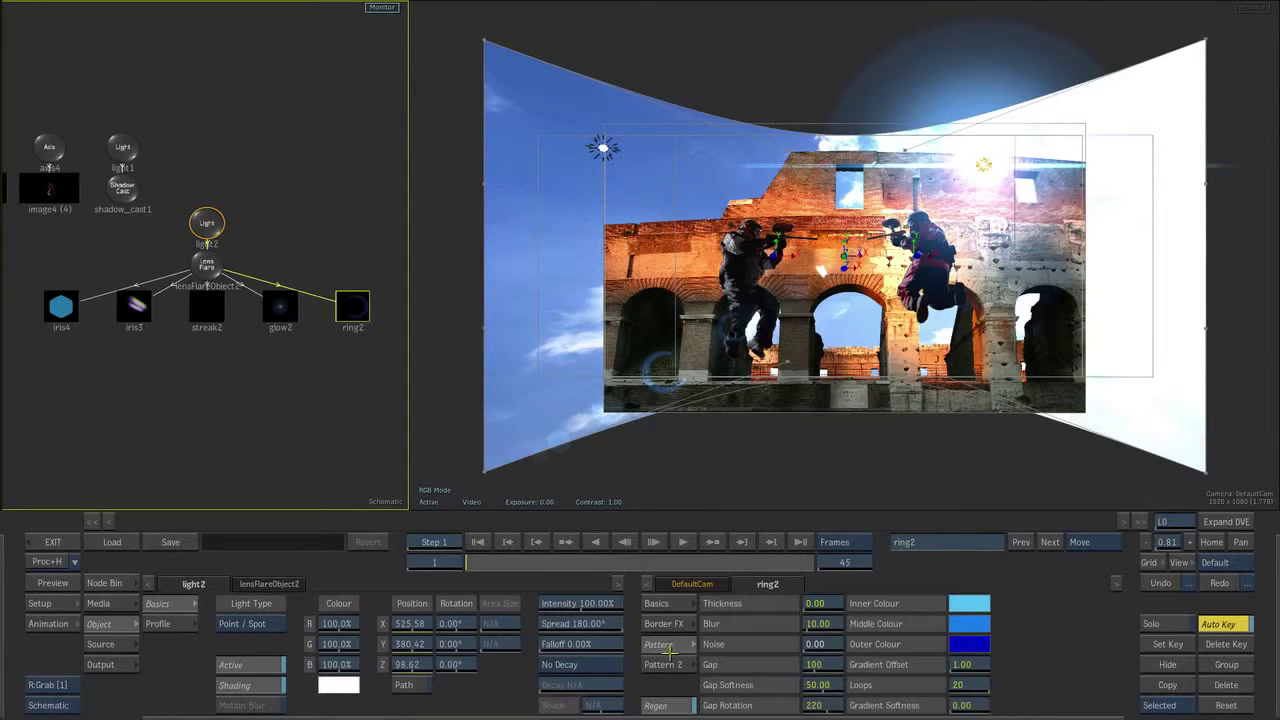
{"action": "left_click", "coordinate": [673, 604]}
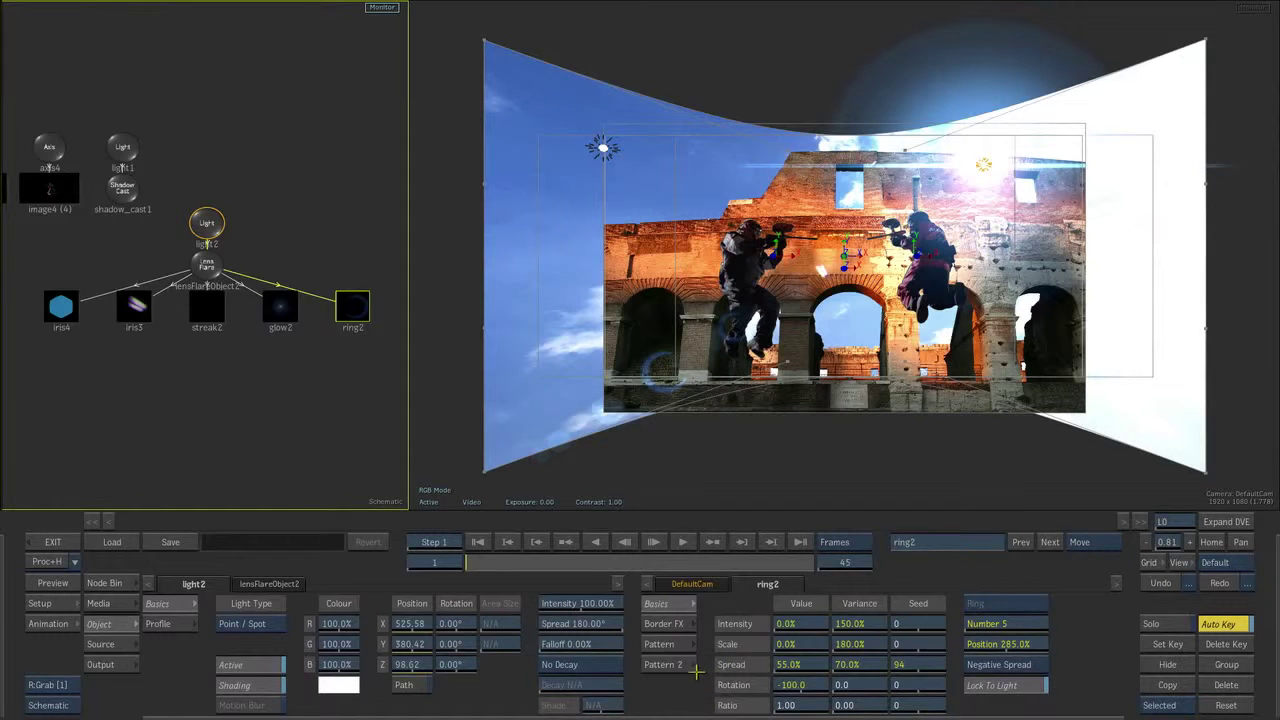
{"action": "left_click_drag", "start_coordinate": [805, 684], "coordinate": [814, 682]}
{"action": "left_click", "coordinate": [815, 684], "text": "ctrl"}
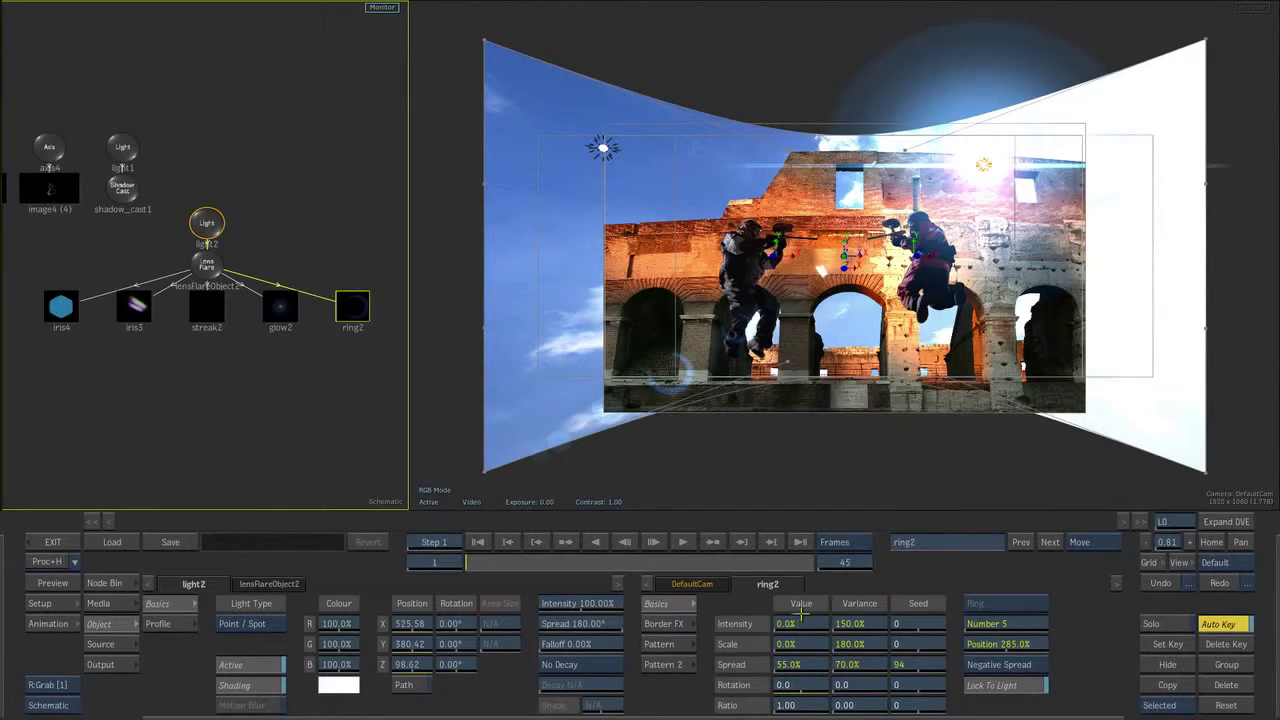
{"action": "left_click_drag", "start_coordinate": [802, 644], "coordinate": [870, 645]}
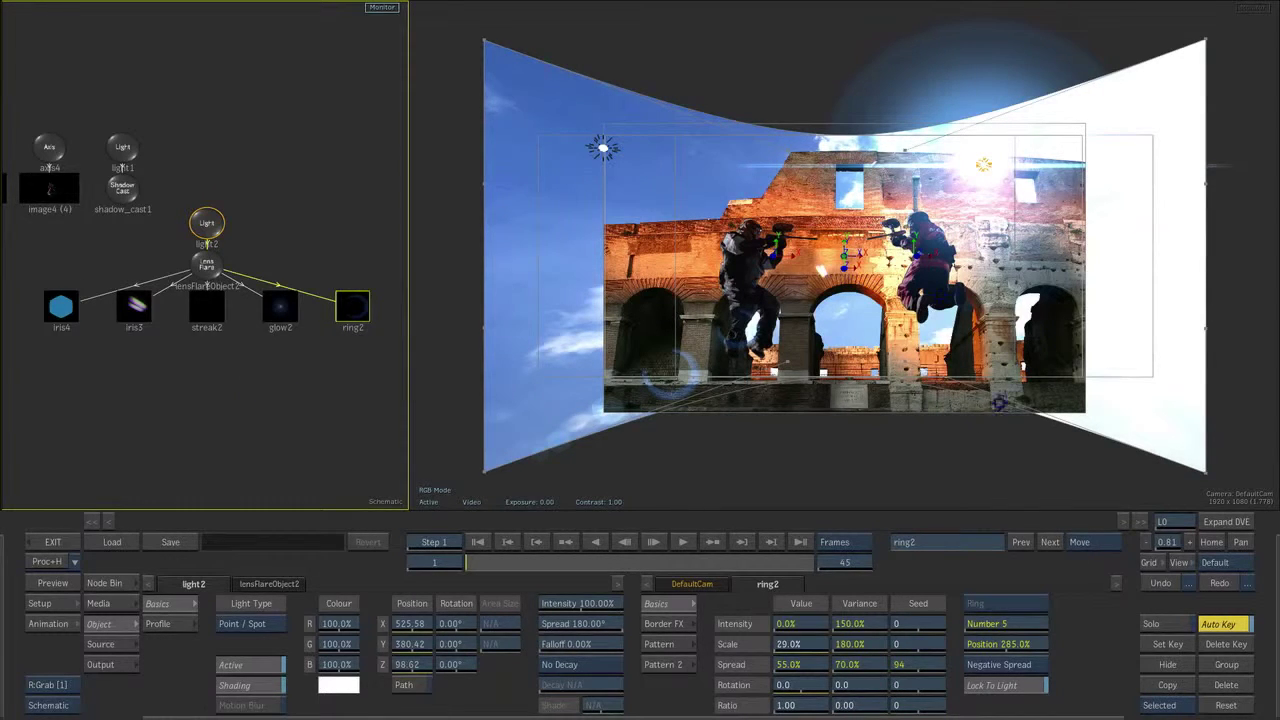
Offset the lens flare's pivot to about X 10.55, Y -54.39 and move the second light to about X 398, Y 263
{"action": "mouse_move", "coordinate": [984, 164]}
{"action": "left_mouse_down"}
{"action": "mouse_move", "coordinate": [923, 160]}
{"action": "mouse_move", "coordinate": [745, 201]}
{"action": "mouse_move", "coordinate": [754, 169]}
{"action": "mouse_move", "coordinate": [831, 200]}
{"action": "mouse_move", "coordinate": [969, 169]}
{"action": "left_mouse_up"}
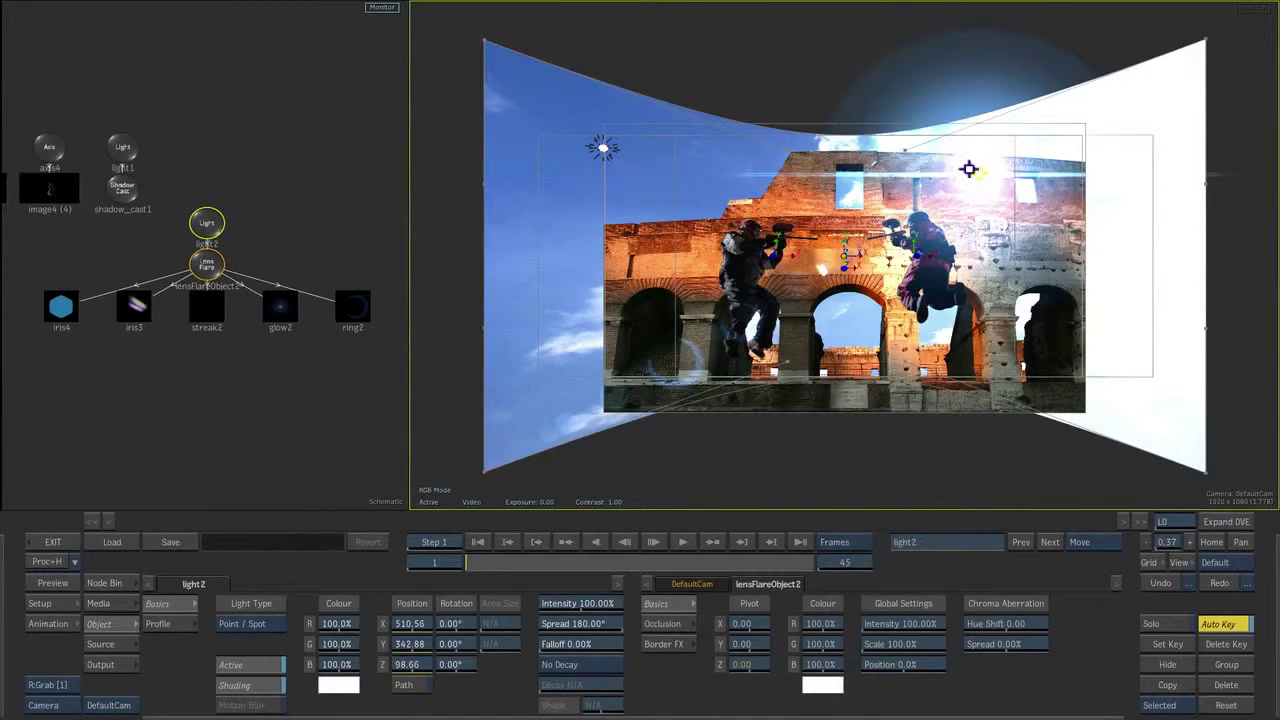
{"action": "left_click_drag", "start_coordinate": [843, 257], "coordinate": [843, 438]}
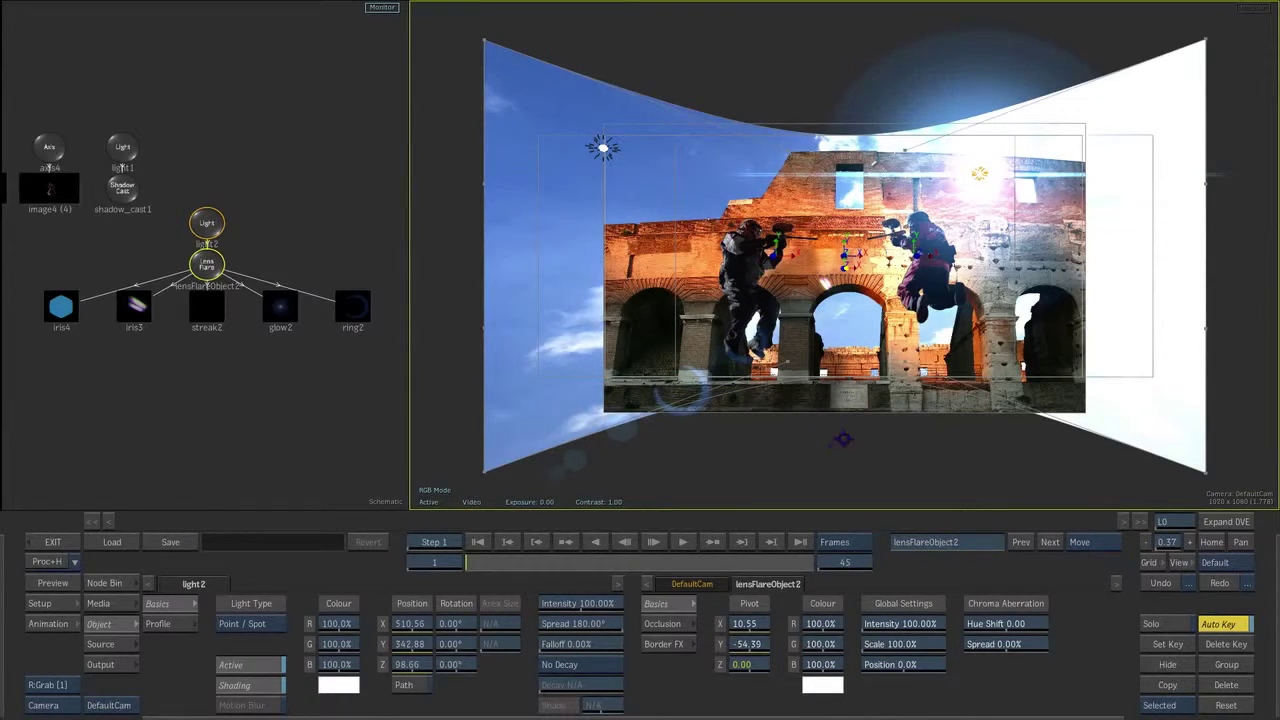
{"action": "left_click_drag", "start_coordinate": [976, 177], "coordinate": [945, 185]}
{"action": "left_click_drag", "start_coordinate": [918, 203], "coordinate": [977, 190]}
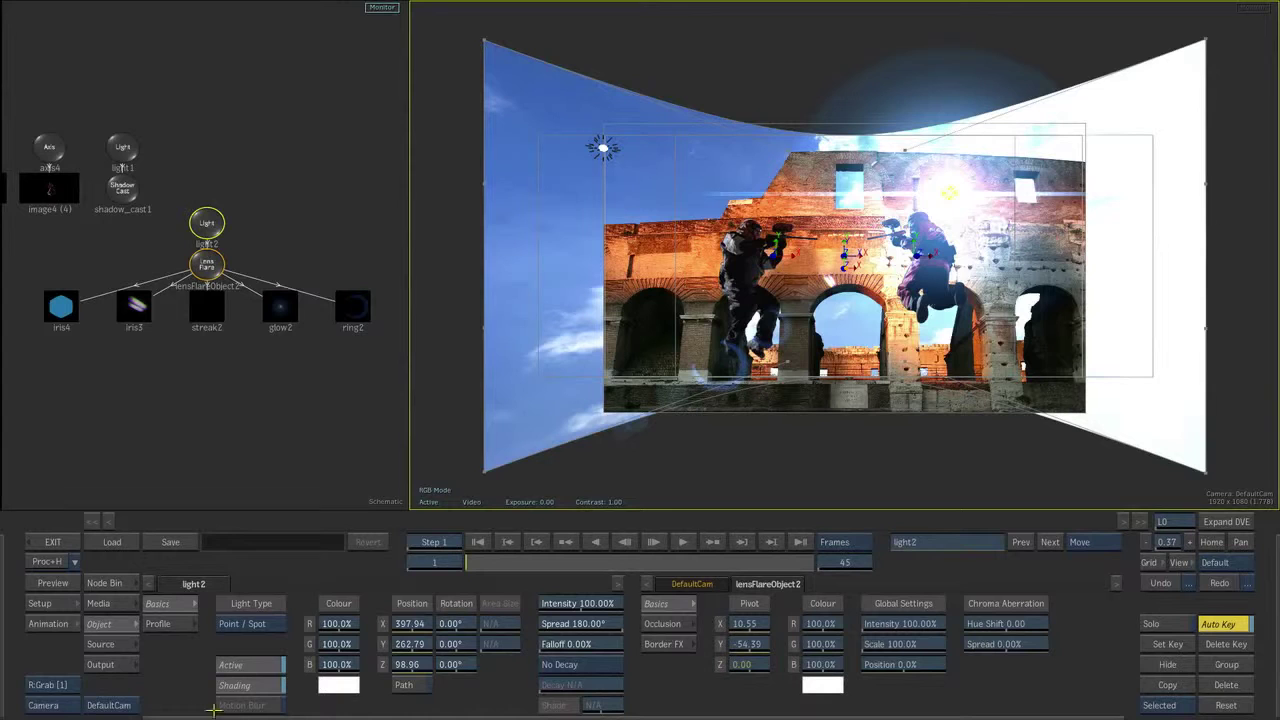
Push the second light behind the Colosseum to about Z -1357 and move it to the sky beside the wall's broken upper-left edge
{"action": "left_click_drag", "start_coordinate": [408, 667], "coordinate": [0, 680]}
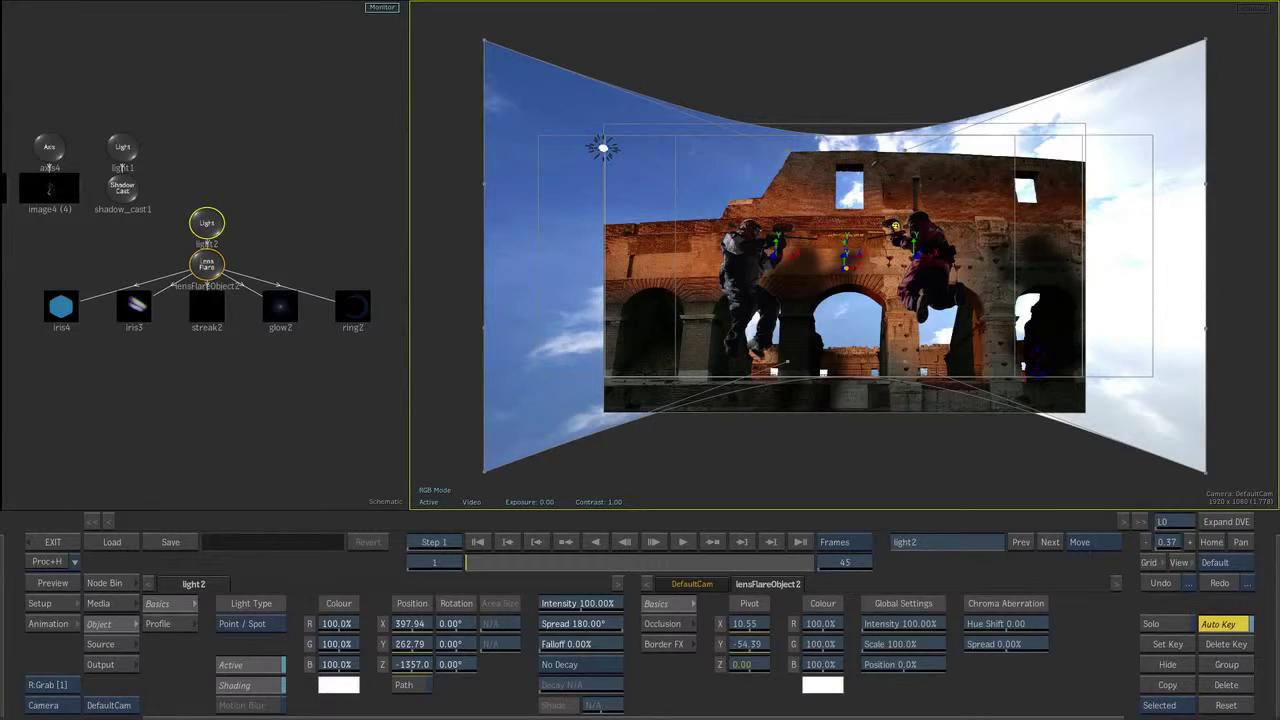
{"action": "left_click_drag", "start_coordinate": [893, 226], "coordinate": [901, 193]}
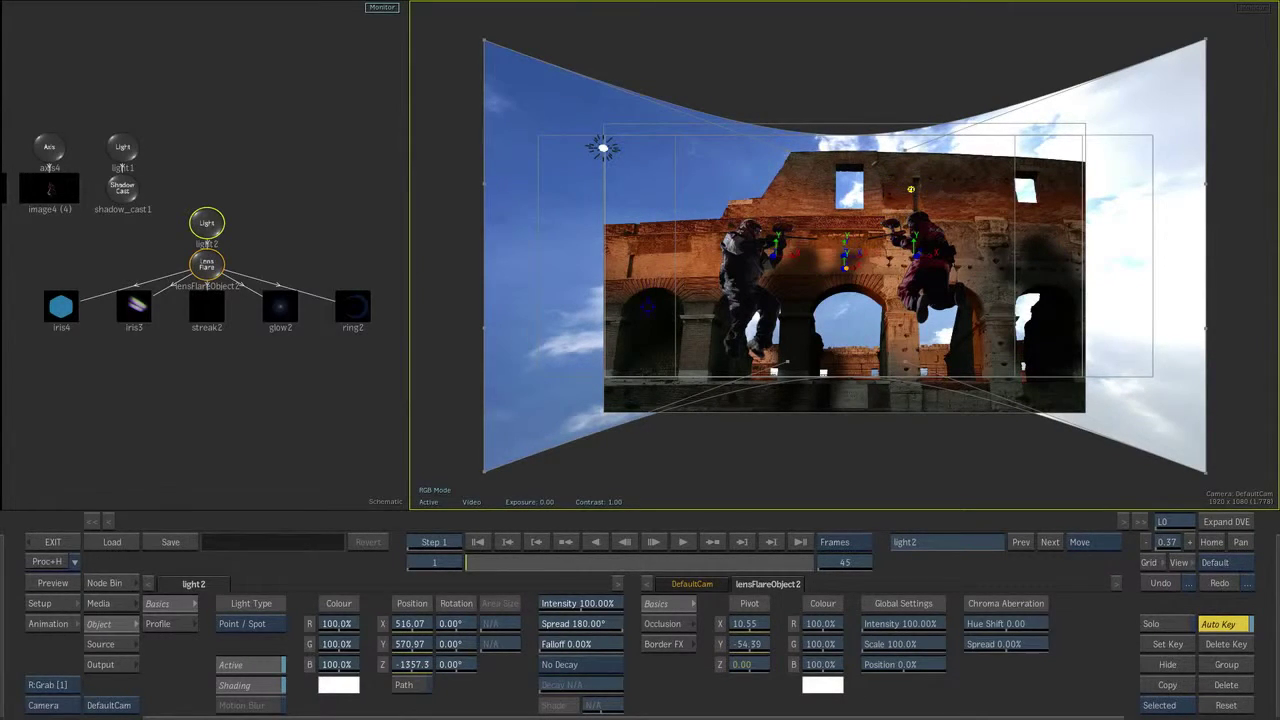
{"action": "left_click_drag", "start_coordinate": [910, 188], "coordinate": [738, 172]}
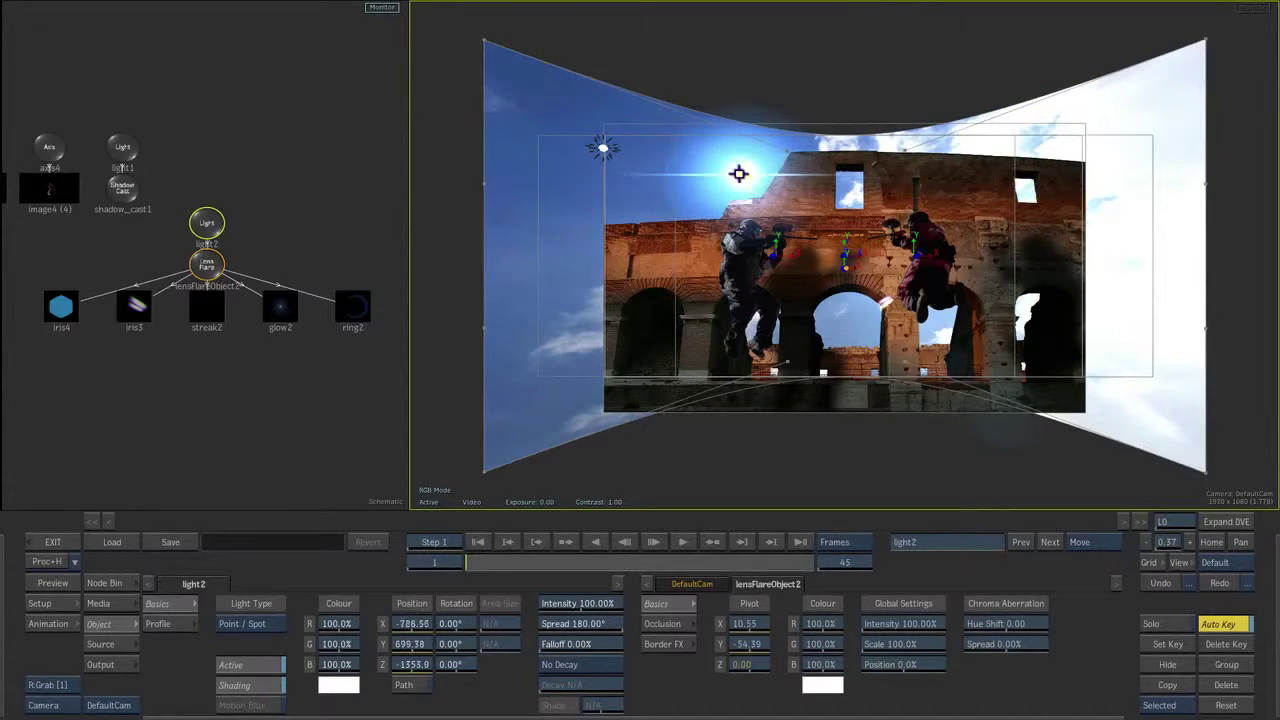
Add a Rays node to the second light, place it beside the light in the schematic and set its spread to 503
{"action": "left_click", "coordinate": [104, 583]}
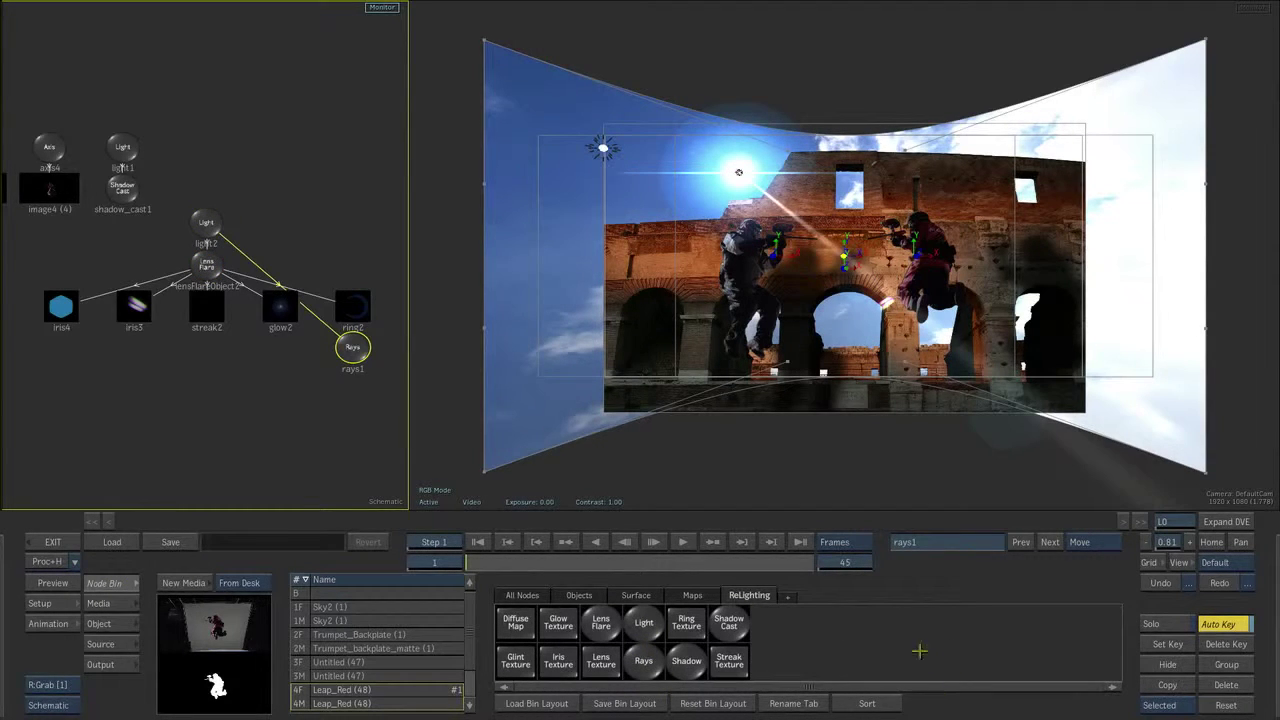
{"action": "left_click_drag", "start_coordinate": [352, 341], "coordinate": [260, 218]}
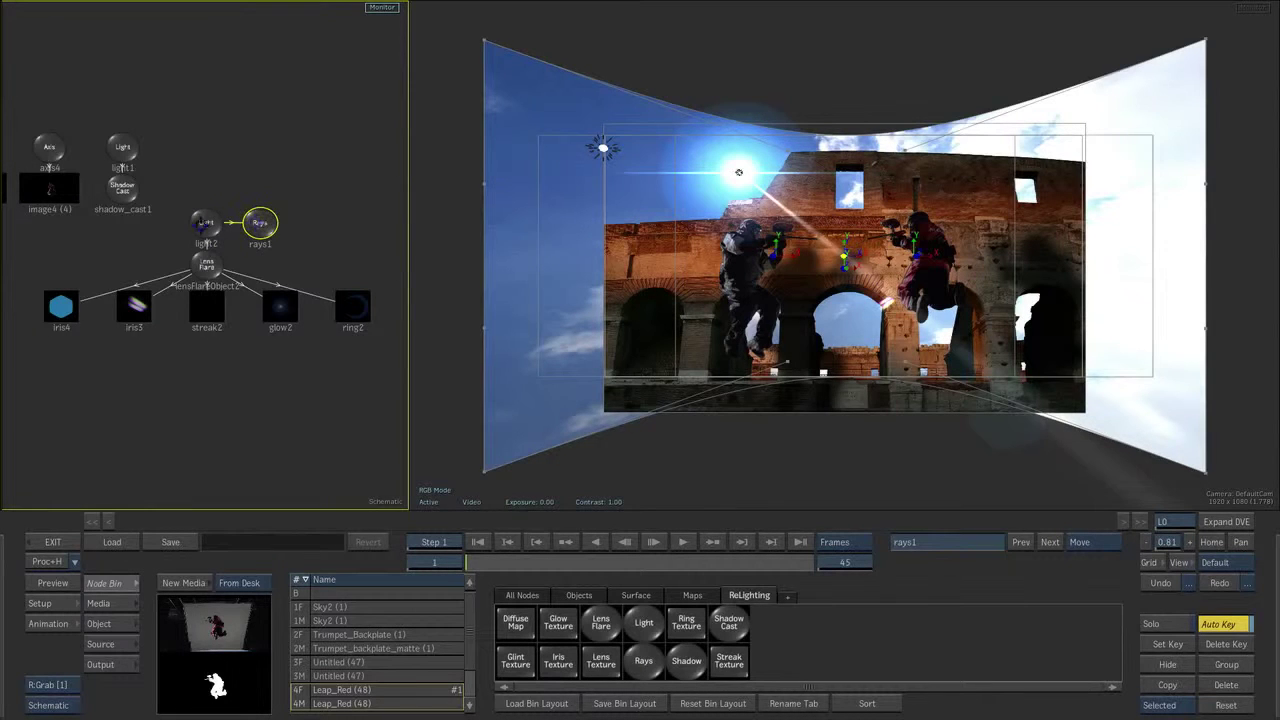
{"action": "double_click", "coordinate": [260, 222]}
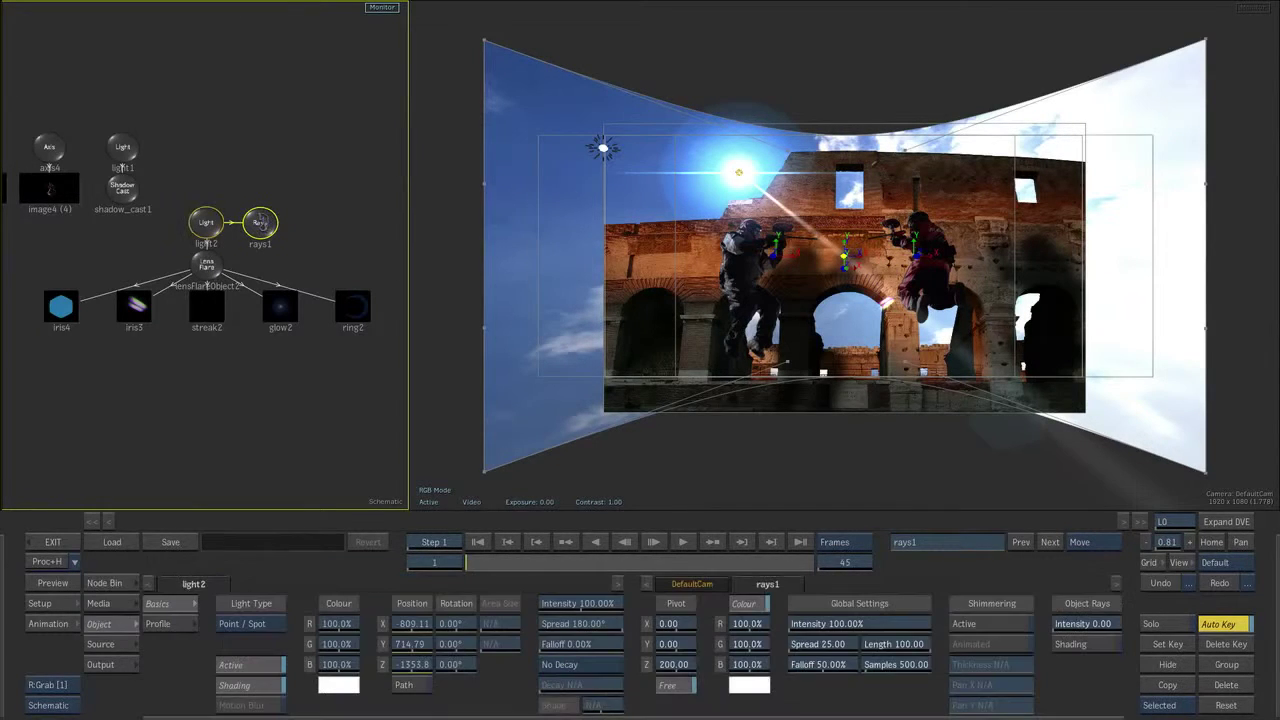
{"action": "left_click_drag", "start_coordinate": [822, 644], "coordinate": [1000, 614]}
Move the second light near the Colosseum's upper window, between the shooters, and set the rays' global intensity to 90%
{"action": "left_click_drag", "start_coordinate": [739, 172], "coordinate": [851, 197]}
{"action": "left_click", "coordinate": [843, 583]}
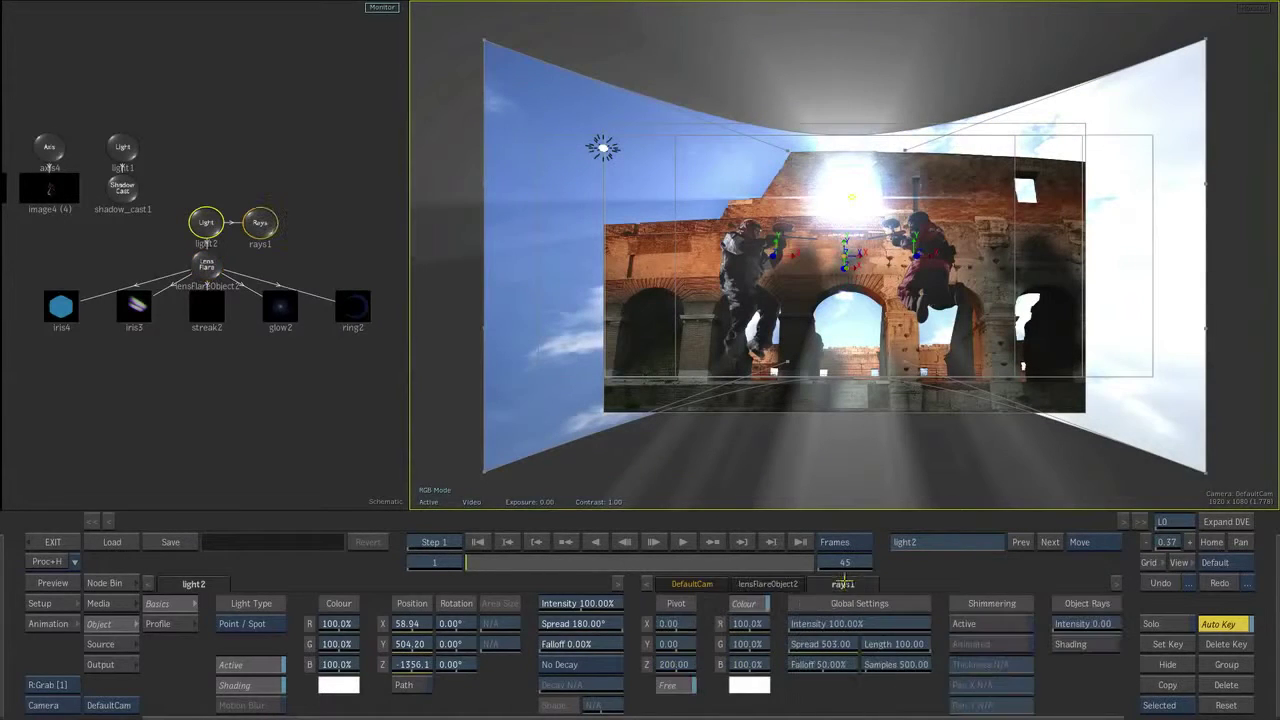
{"action": "mouse_move", "coordinate": [809, 626]}
{"action": "left_mouse_down"}
{"action": "mouse_move", "coordinate": [848, 625]}
{"action": "mouse_move", "coordinate": [799, 625]}
{"action": "left_mouse_up"}
Set the object rays intensity to 111 and activate shimmering with a thickness of 313%, adjusting the light near the upper window
{"action": "left_click_drag", "start_coordinate": [1085, 623], "coordinate": [1100, 624]}
{"action": "mouse_move", "coordinate": [851, 197]}
{"action": "left_mouse_down"}
{"action": "mouse_move", "coordinate": [846, 346]}
{"action": "mouse_move", "coordinate": [930, 329]}
{"action": "mouse_move", "coordinate": [923, 286]}
{"action": "mouse_move", "coordinate": [846, 197]}
{"action": "left_mouse_up"}
{"action": "left_click_drag", "start_coordinate": [1085, 624], "coordinate": [1115, 624]}
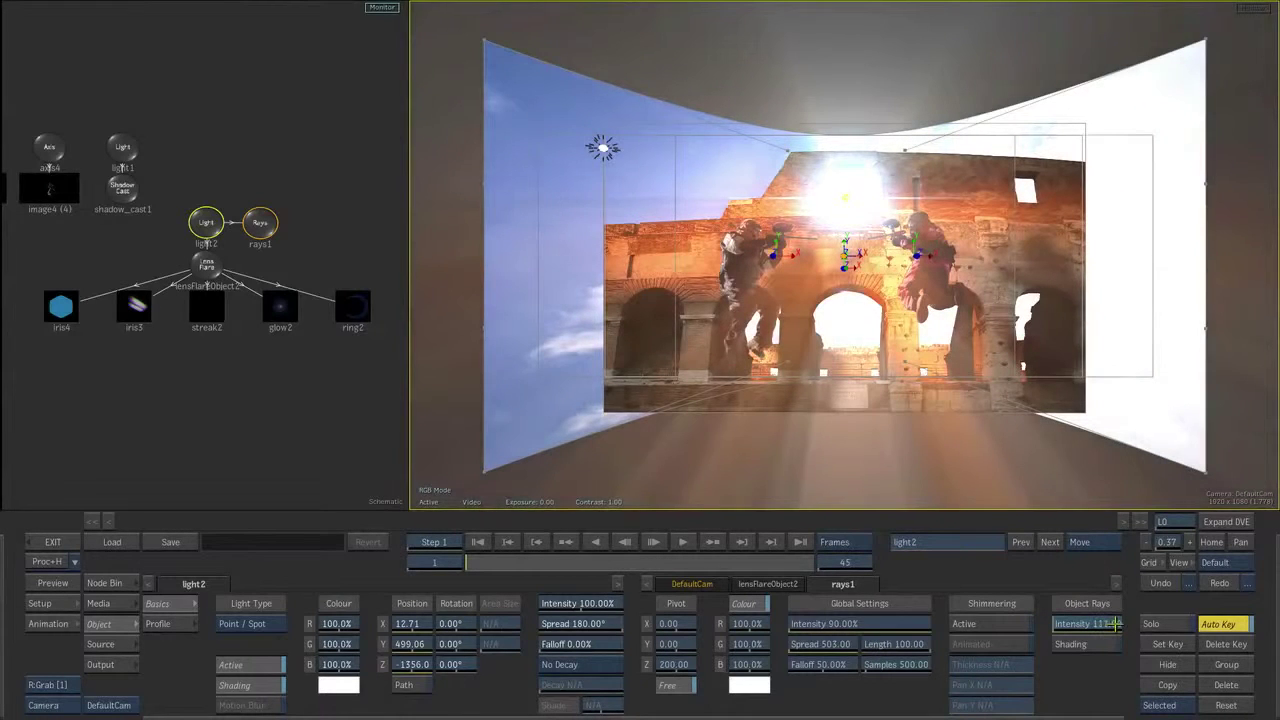
{"action": "left_click_drag", "start_coordinate": [1115, 624], "coordinate": [1112, 624]}
{"action": "left_click", "coordinate": [993, 624]}
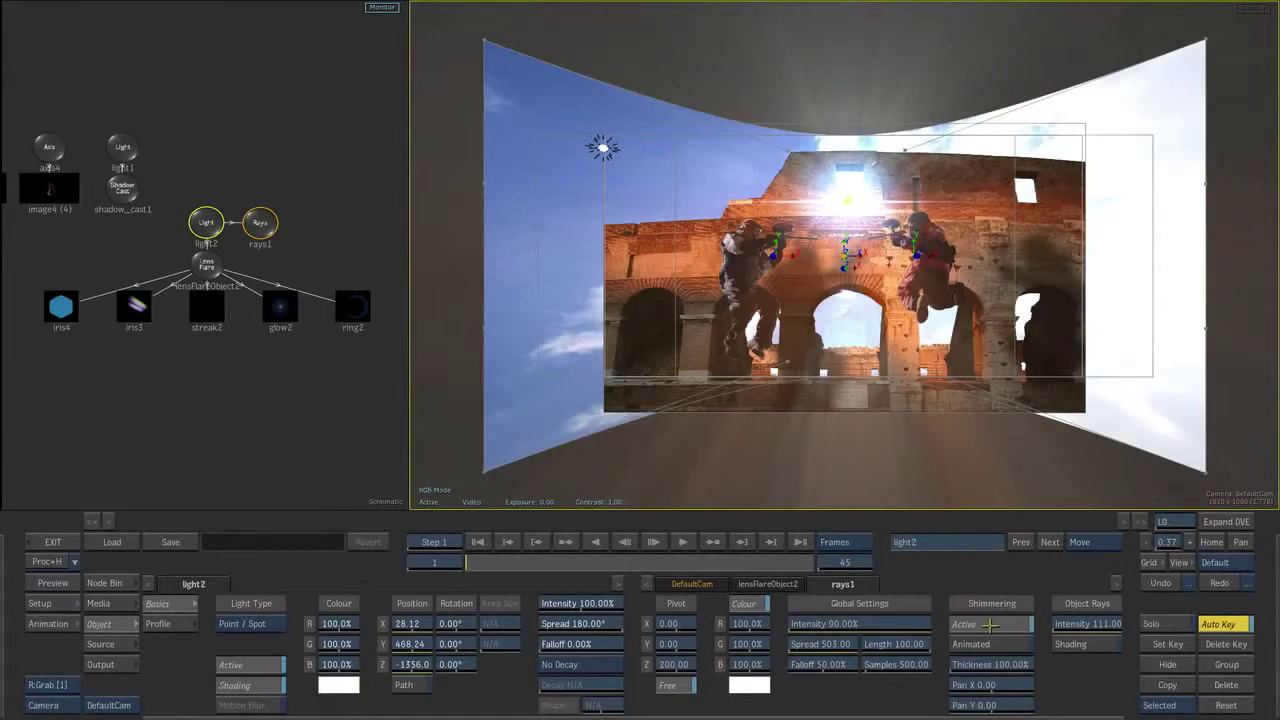
{"action": "mouse_move", "coordinate": [1055, 657]}
{"action": "left_mouse_down"}
{"action": "mouse_move", "coordinate": [1089, 658]}
{"action": "mouse_move", "coordinate": [1055, 658]}
{"action": "left_mouse_up"}
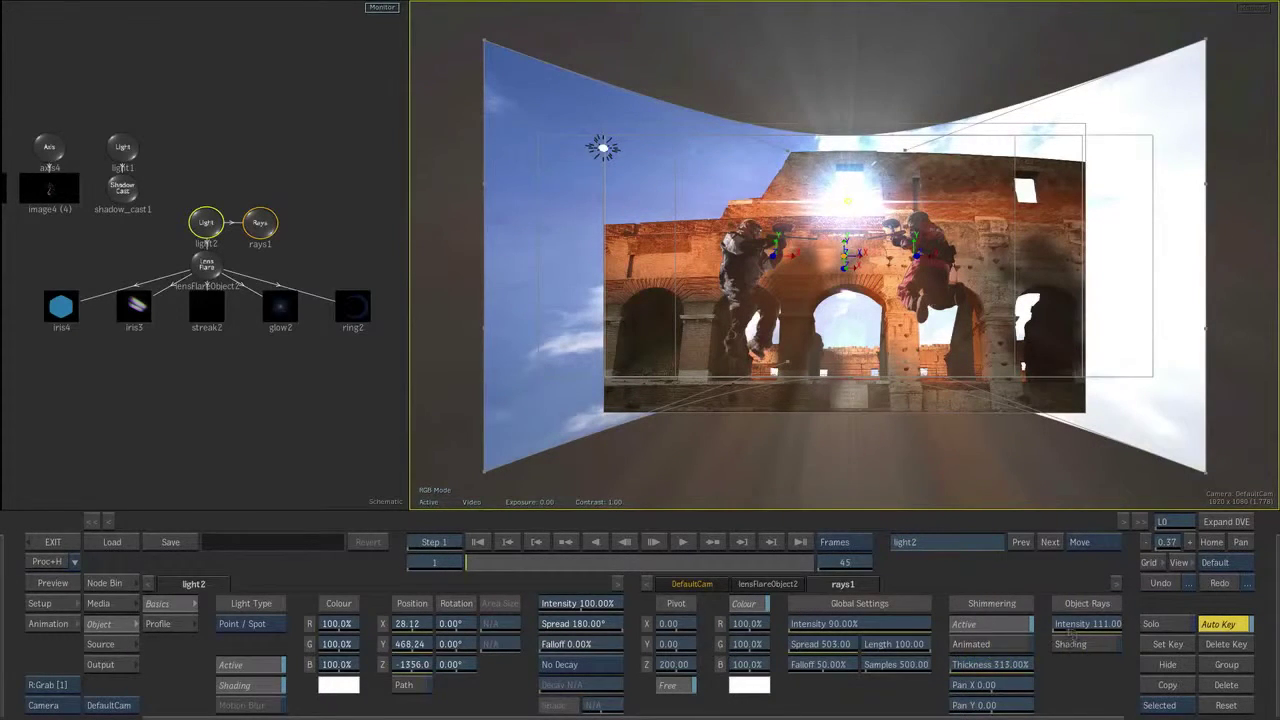